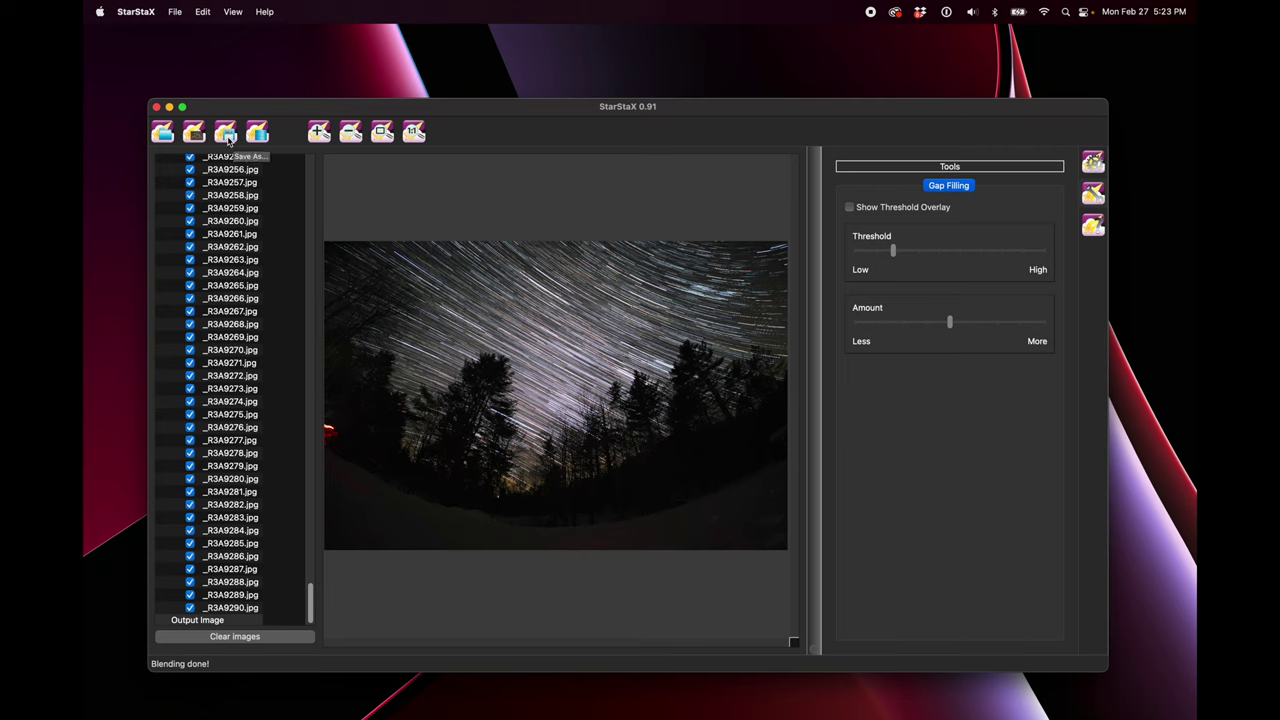
Save the blended star trail image to the Desktop as startrails.tif
{"action": "left_click", "coordinate": [226, 133]}
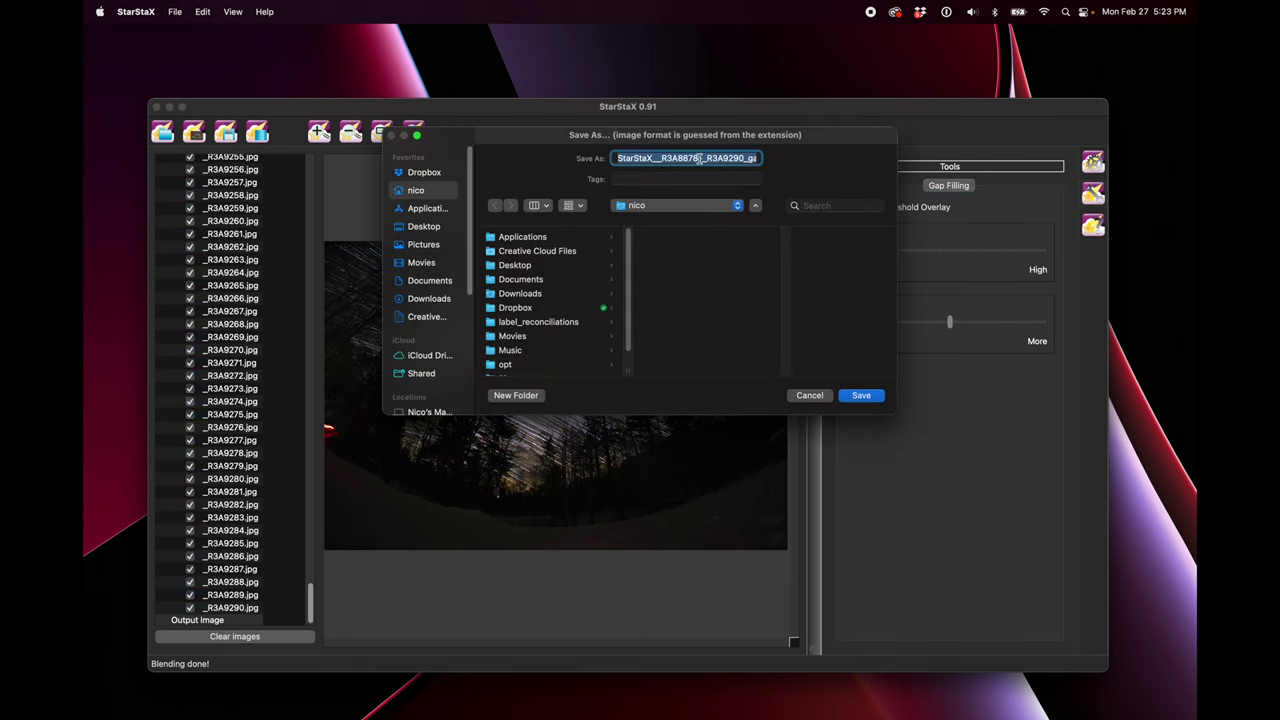
{"action": "left_click", "coordinate": [406, 228]}
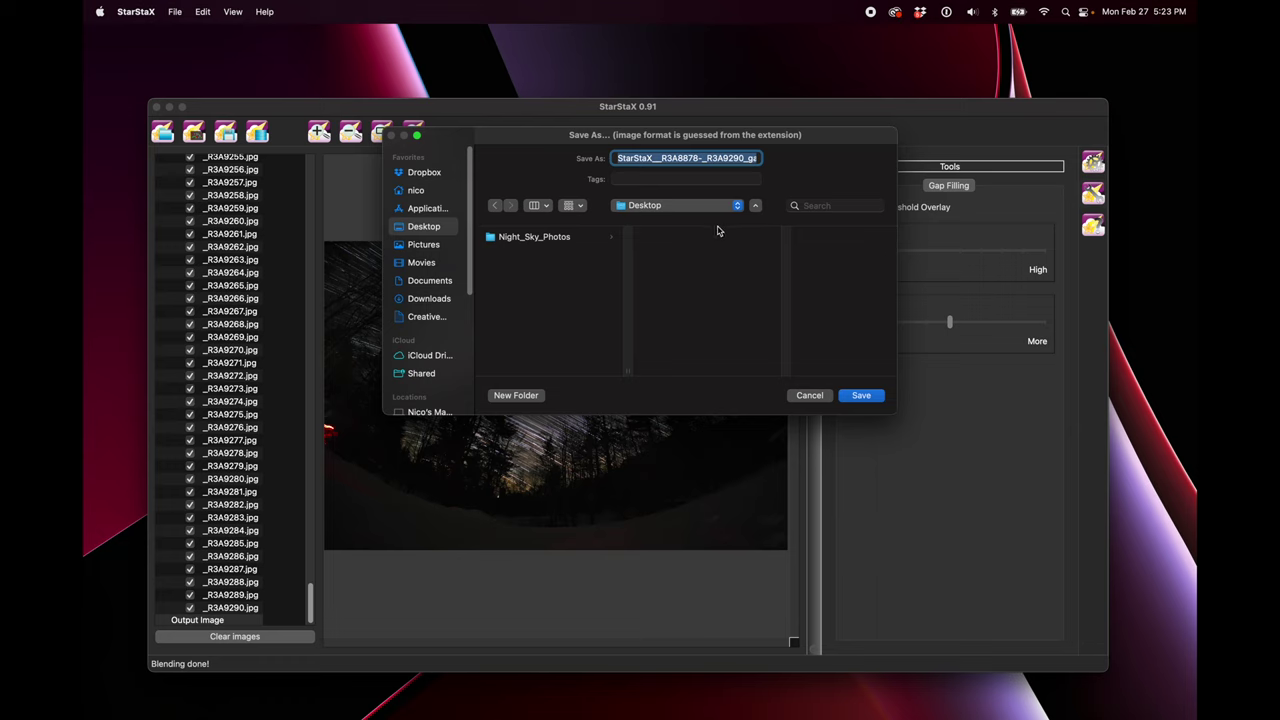
{"action": "type", "text": "startrails.jpg"}
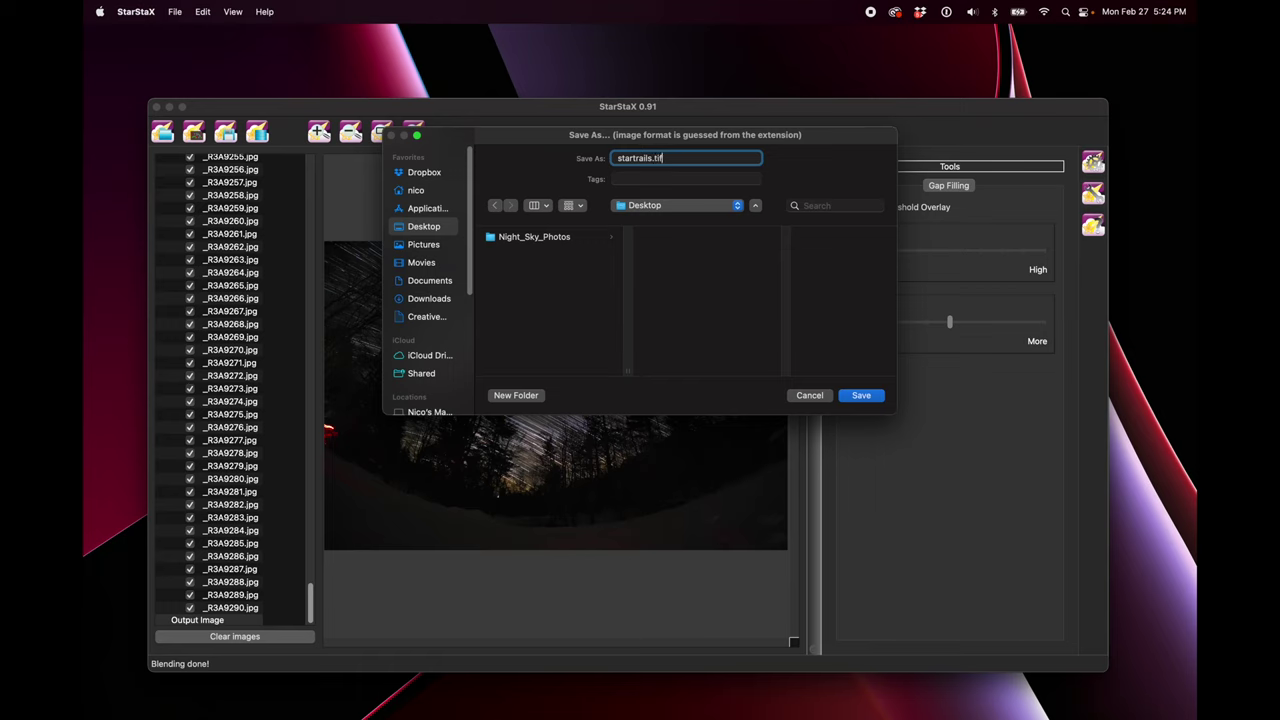
{"action": "key", "text": "Return"}
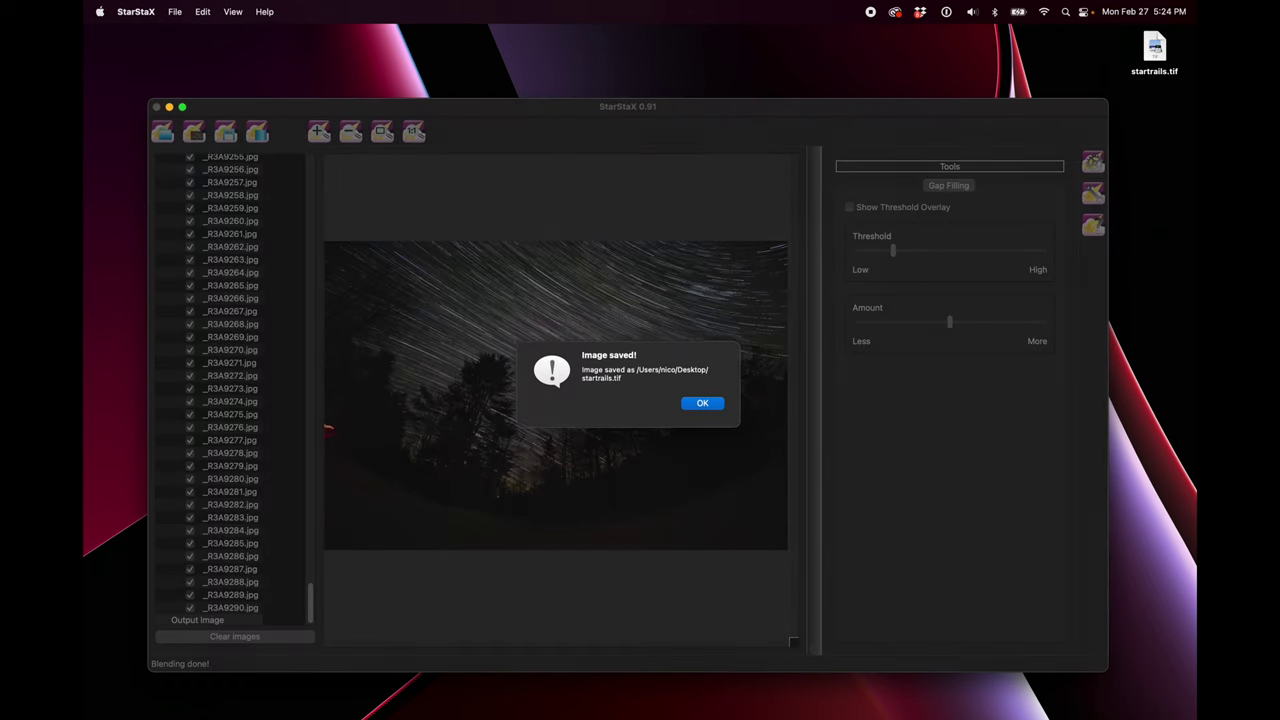
{"action": "left_click", "coordinate": [716, 403]}
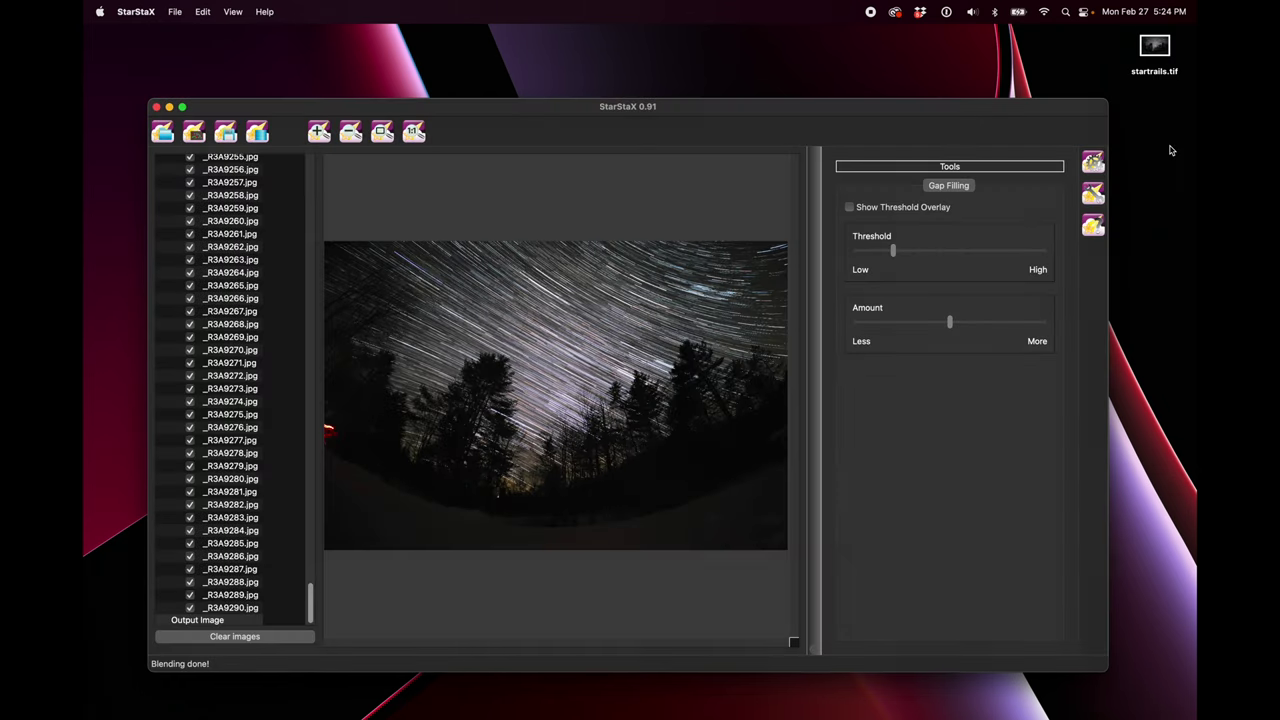
Open startrails.tif from the desktop in GIMP and convert it to the built-in sRGB color profile
{"action": "right_click", "coordinate": [1165, 45]}
{"action": "mouse_move", "coordinate": [1134, 63]}
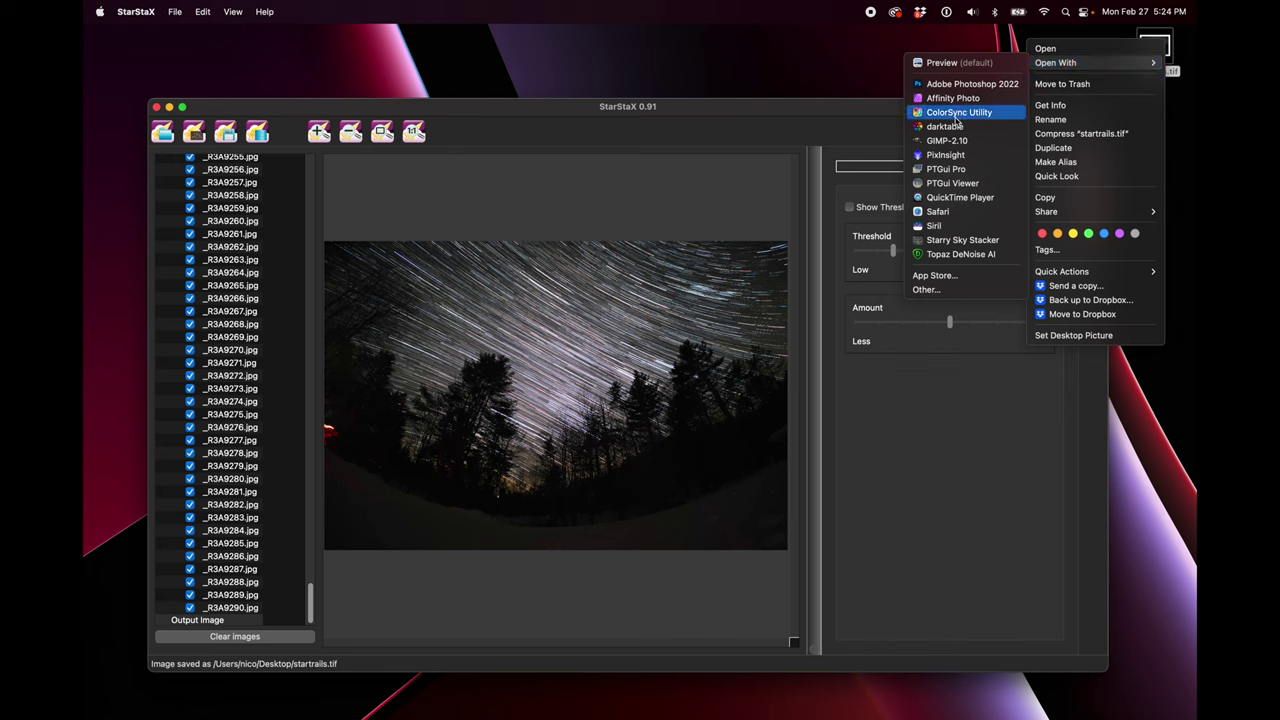
{"action": "left_click", "coordinate": [803, 179]}
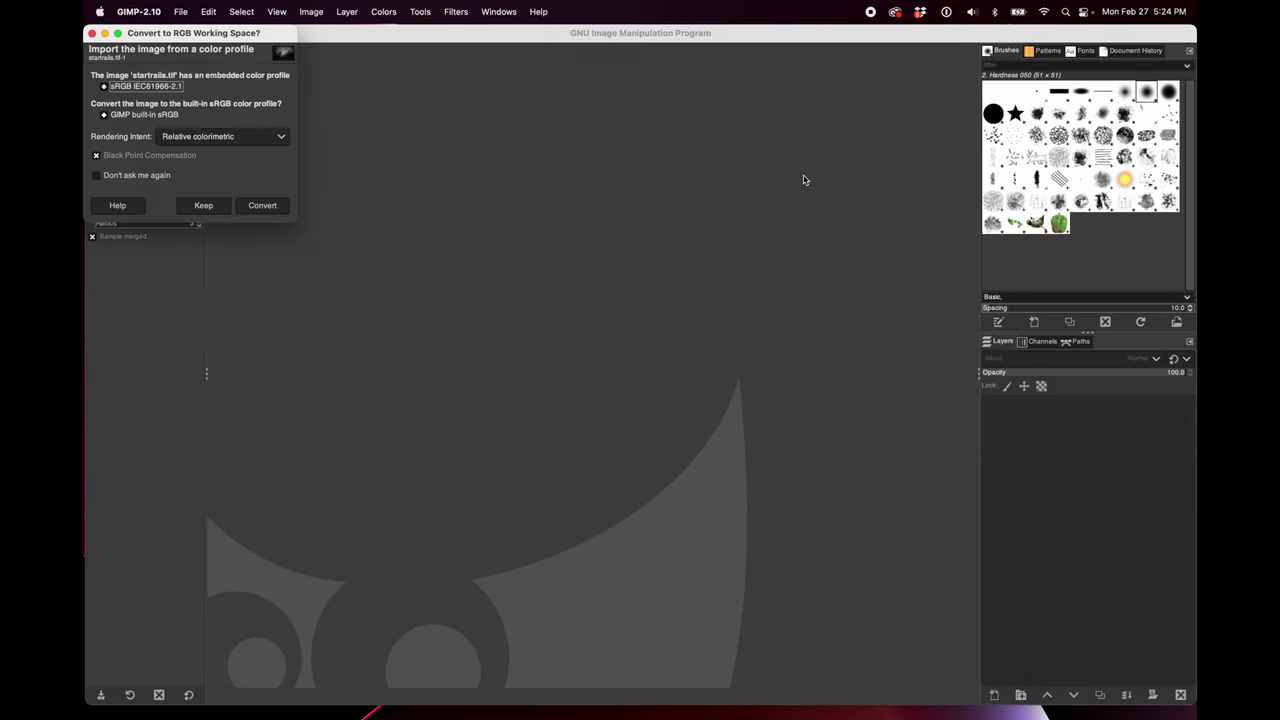
{"action": "left_click", "coordinate": [263, 205]}
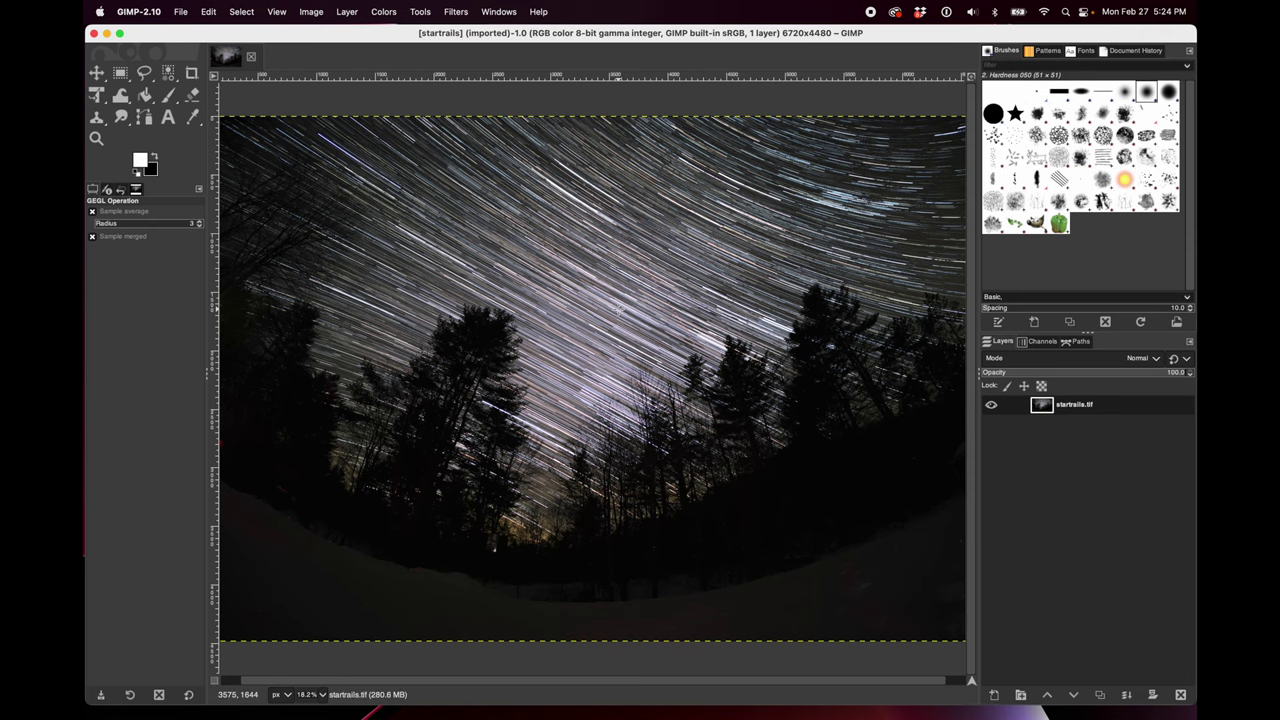
Crop the image to about 6384 × 4256 px, trimming the edges and the red light at the far left
{"action": "key", "text": "minus"}
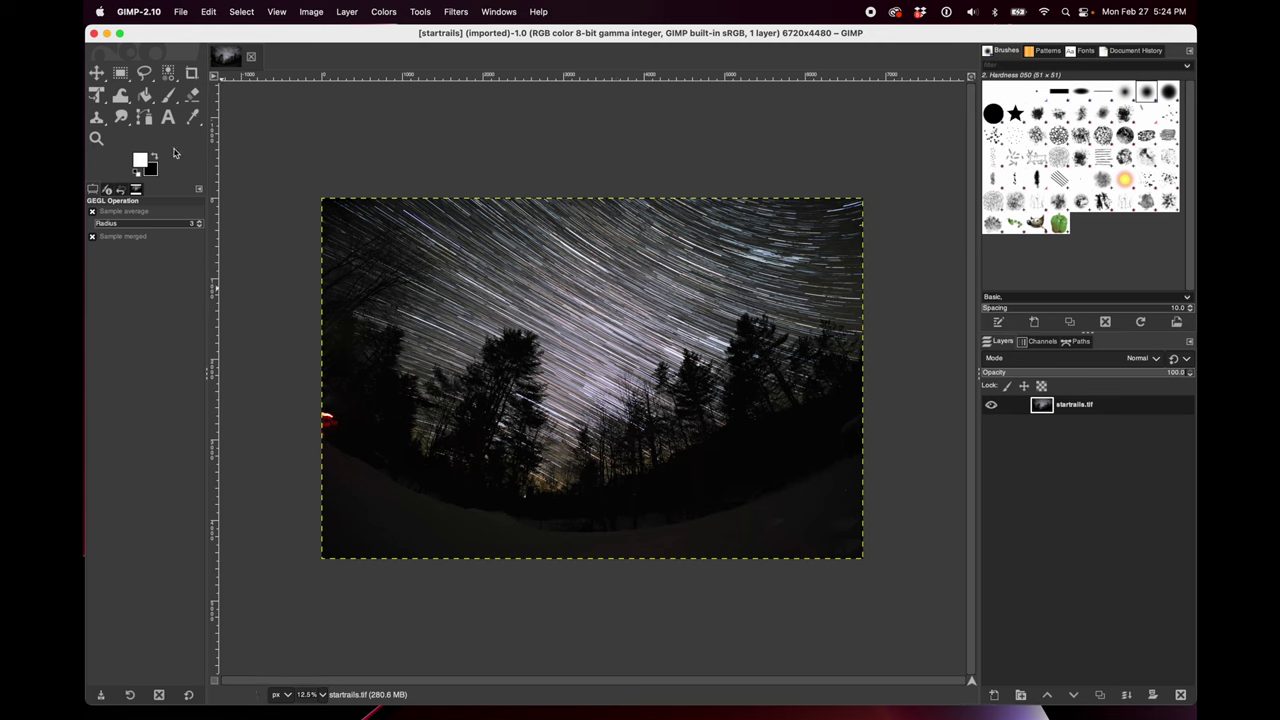
{"action": "left_click", "coordinate": [191, 72]}
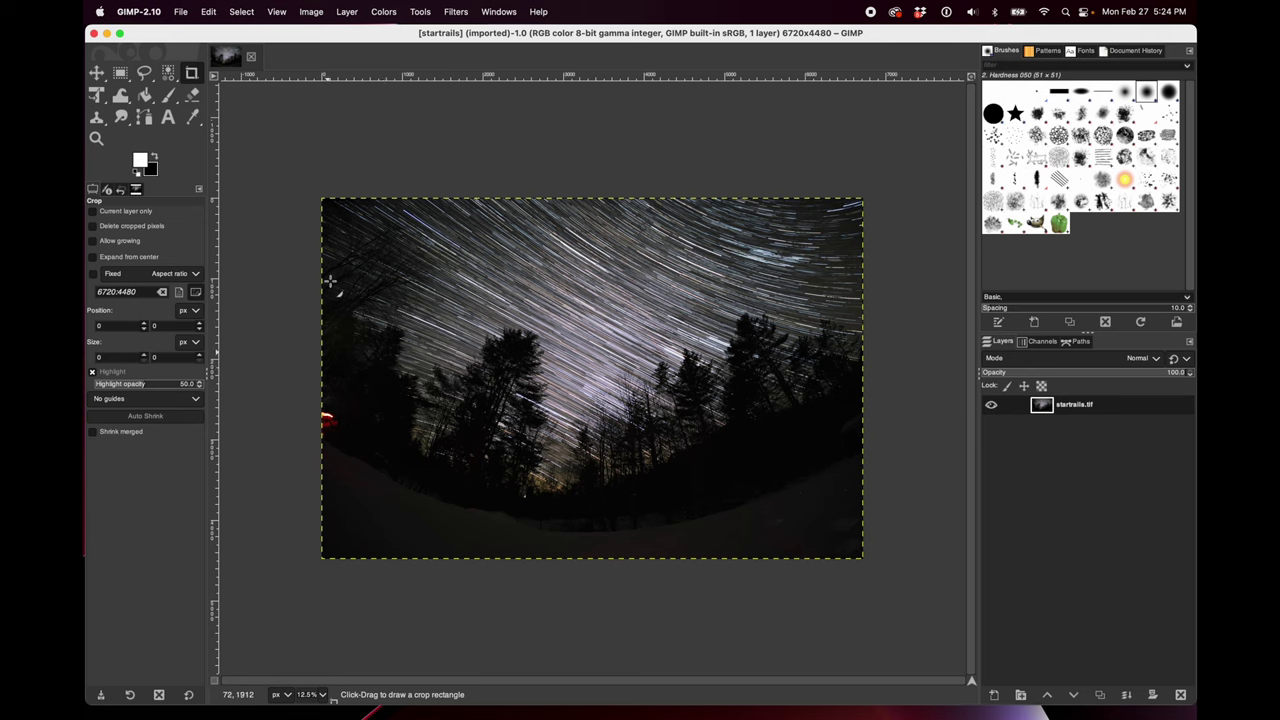
{"action": "left_click_drag", "start_coordinate": [336, 203], "coordinate": [853, 546]}
{"action": "left_click_drag", "start_coordinate": [348, 528], "coordinate": [351, 530]}
{"action": "left_click", "coordinate": [403, 497]}
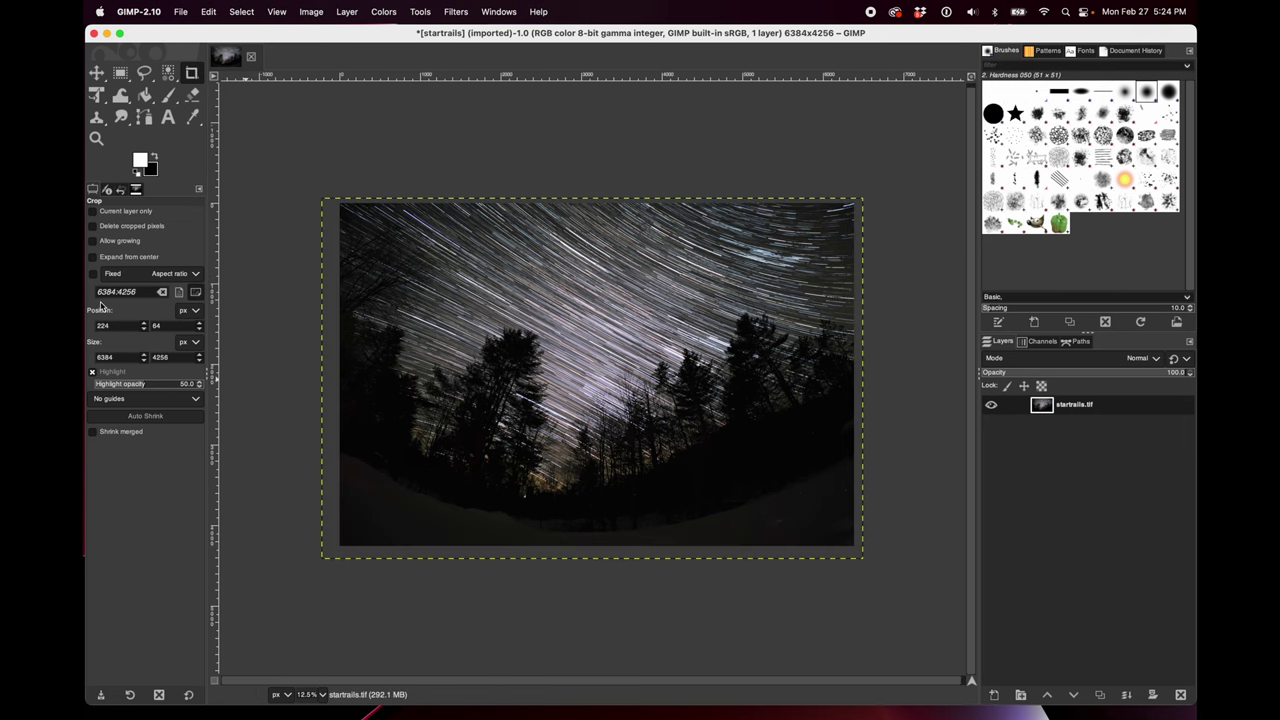
{"action": "left_click", "coordinate": [96, 72]}
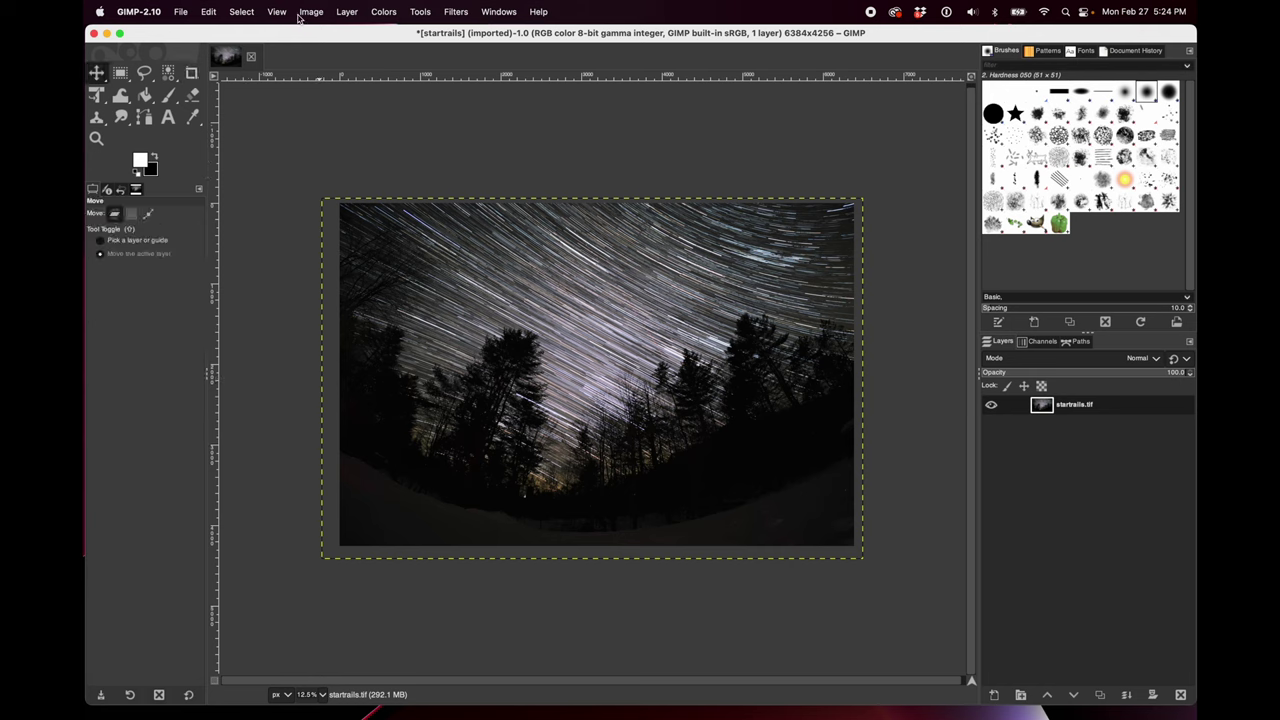
Raise the image's saturation scale to about 1.673 and apply it
{"action": "left_click", "coordinate": [231, 12]}
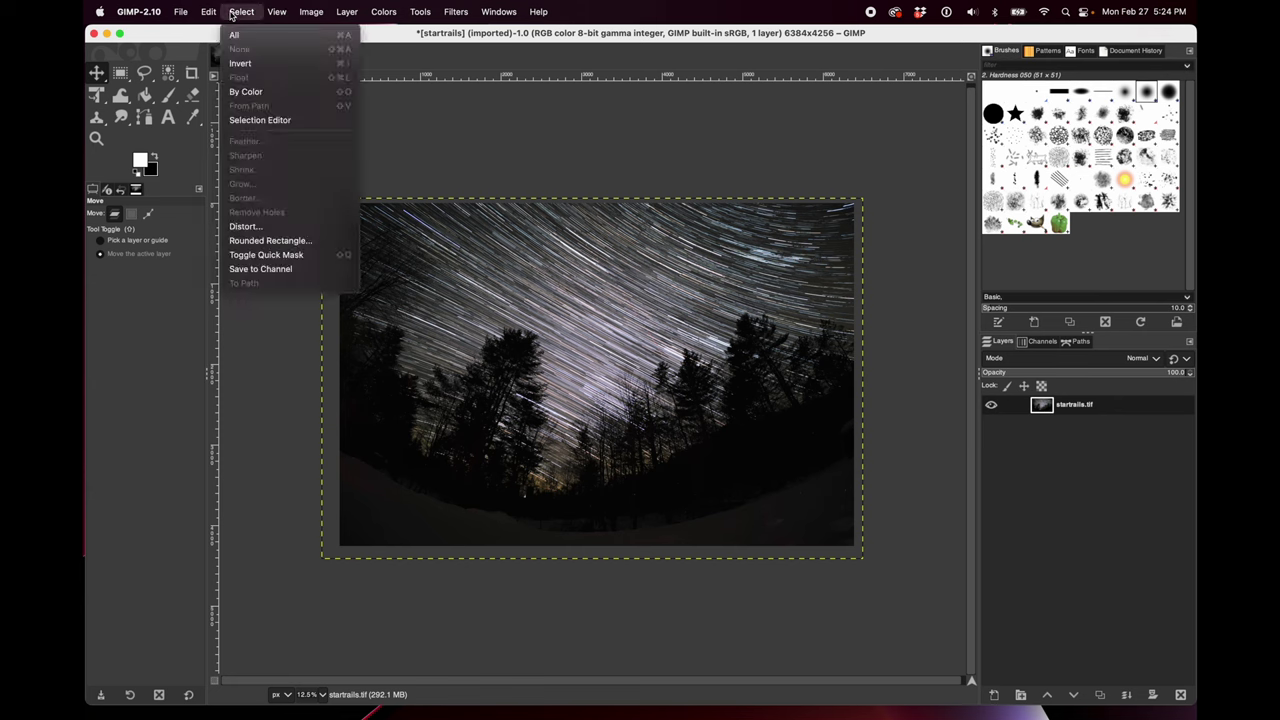
{"action": "mouse_move", "coordinate": [400, 12]}
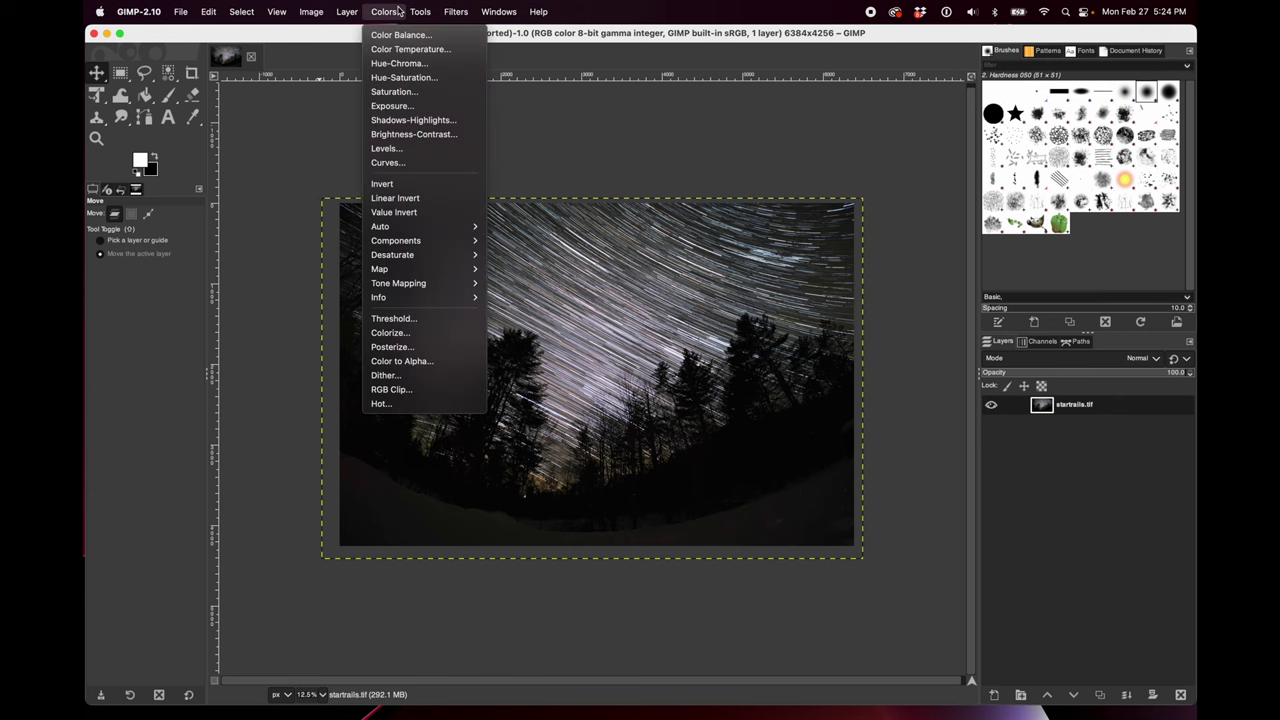
{"action": "left_click", "coordinate": [405, 93]}
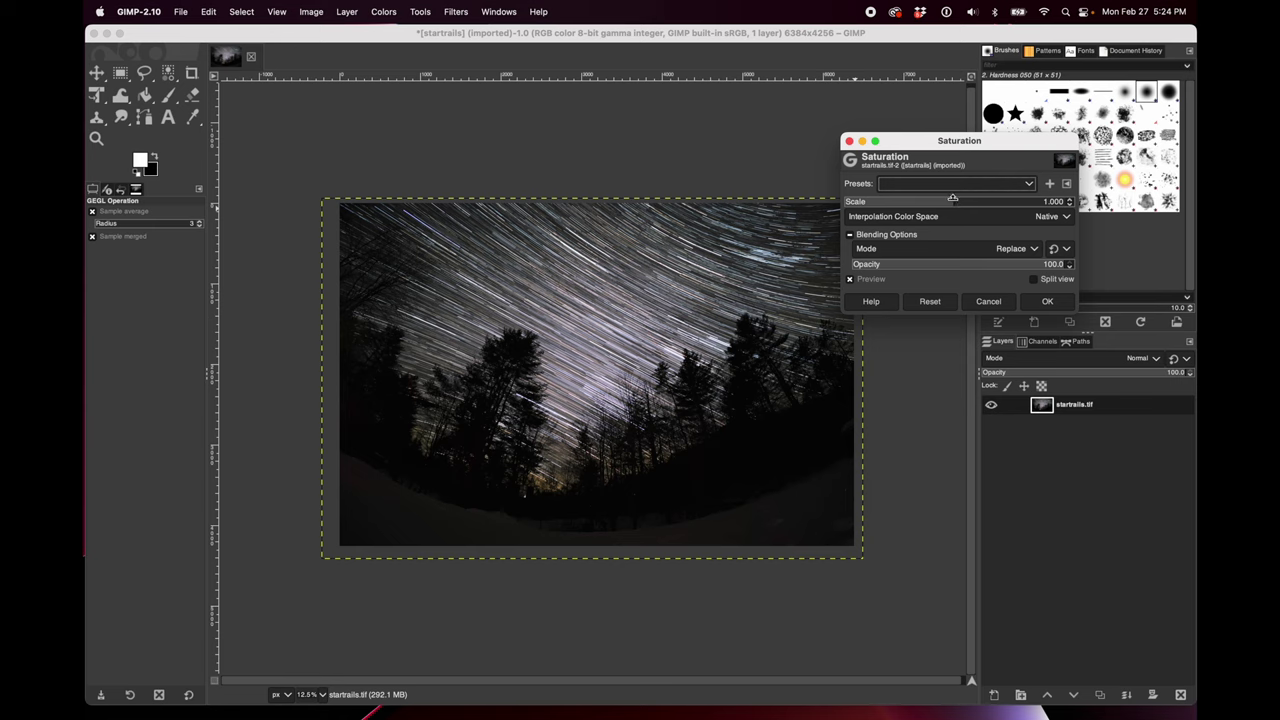
{"action": "left_click_drag", "start_coordinate": [986, 201], "coordinate": [1033, 201]}
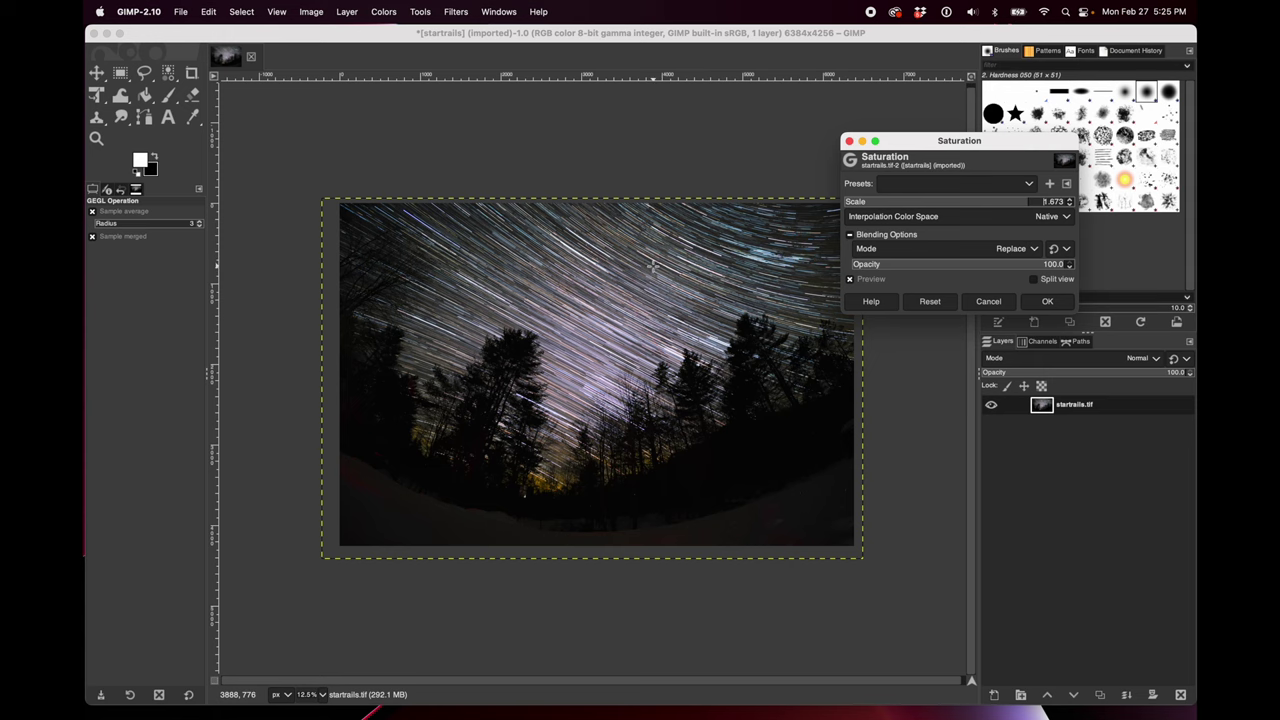
{"action": "left_click", "coordinate": [1047, 301]}
Export the edited image to the Desktop as startrails.jpg and preview the exported file
{"action": "scroll", "coordinate": [903, 259], "scroll_direction": "up", "scroll_amount": 1}
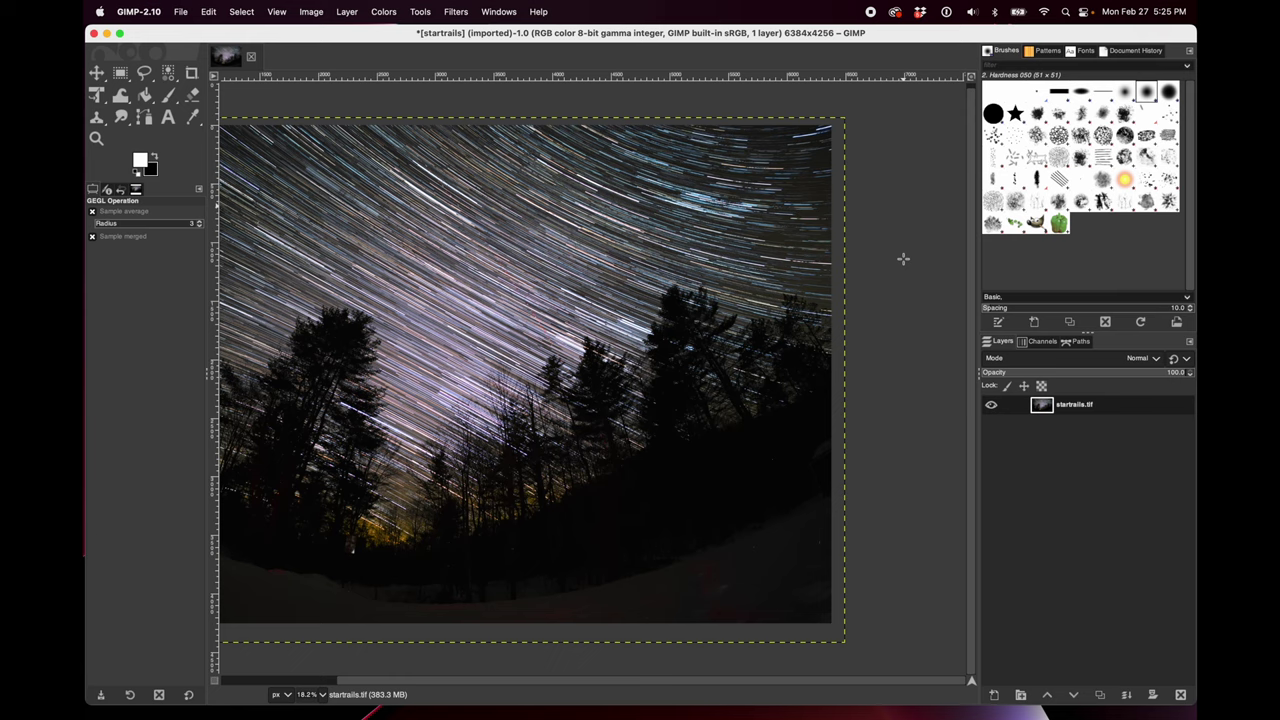
{"action": "scroll", "coordinate": [903, 259], "scroll_direction": "up", "scroll_amount": 1}
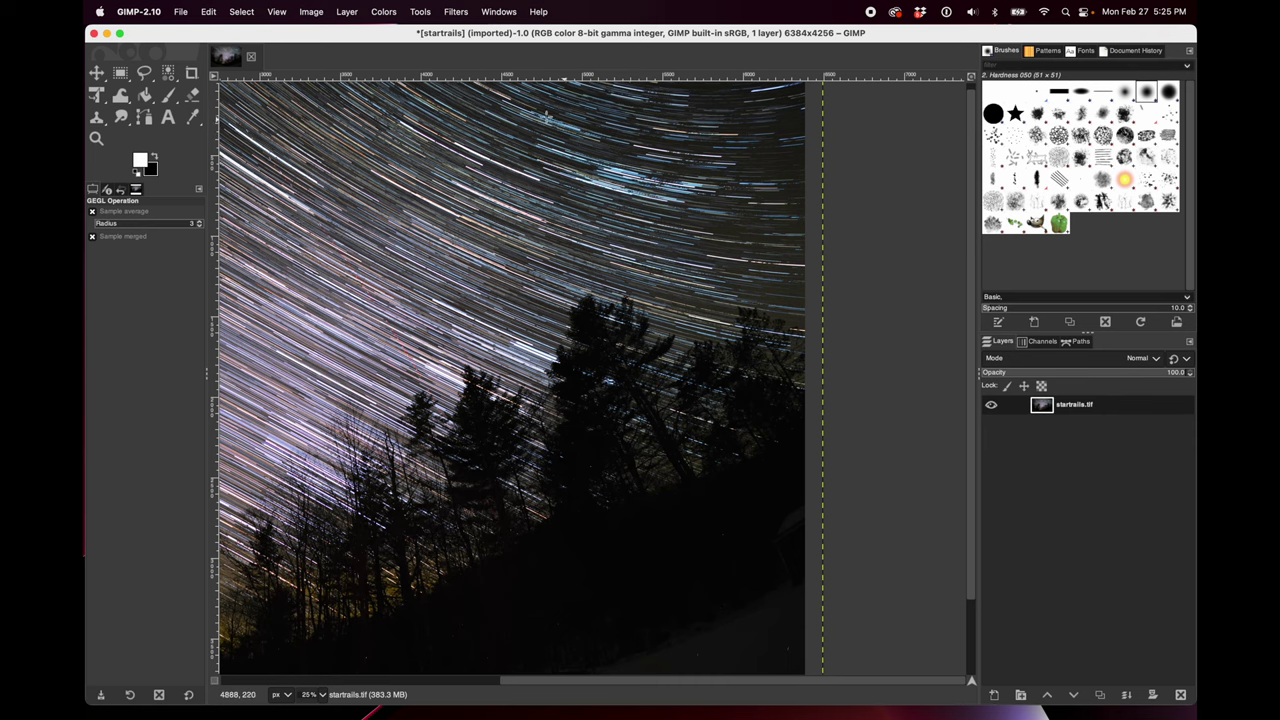
{"action": "left_click_drag", "start_coordinate": [637, 685], "coordinate": [350, 688]}
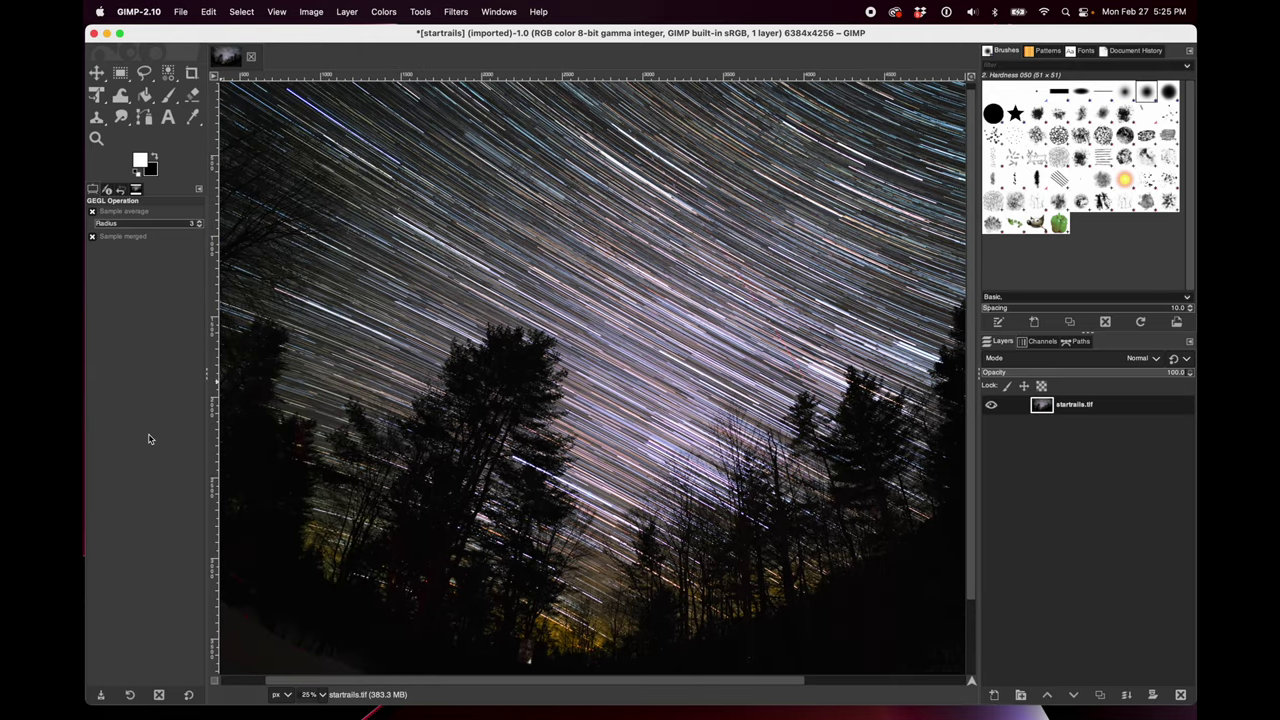
{"action": "key", "text": "minus"}
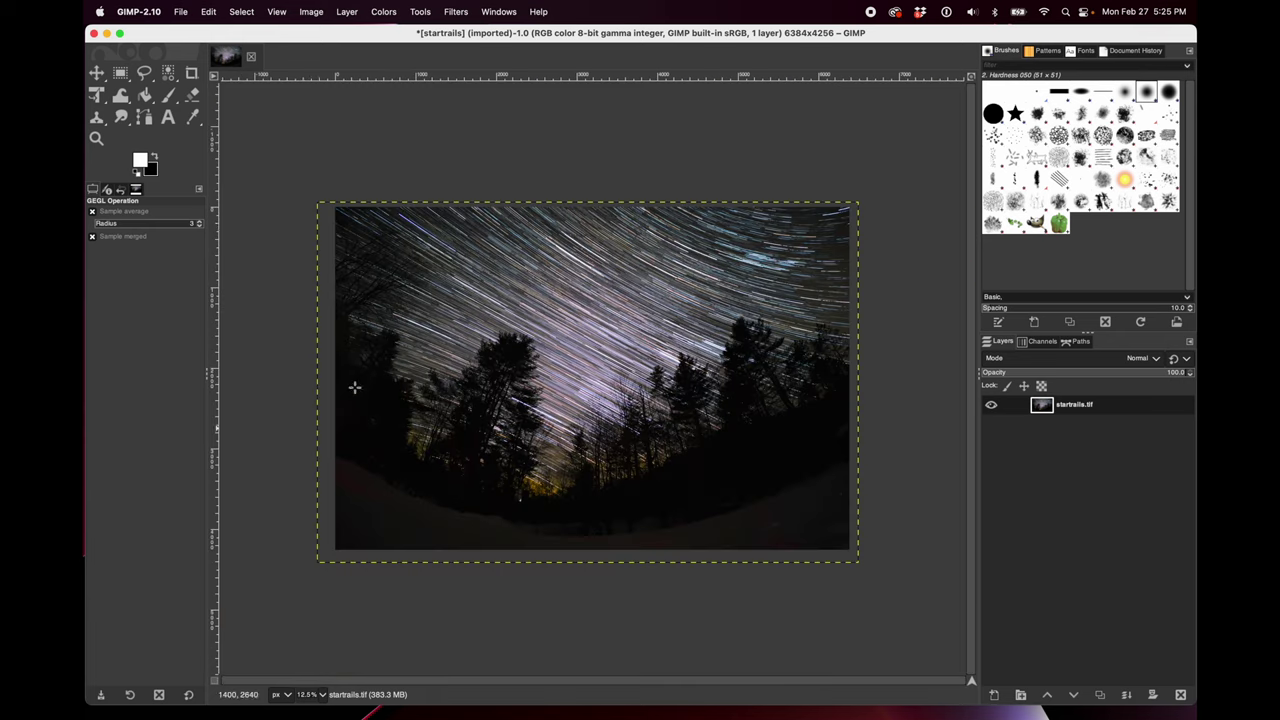
{"action": "left_click", "coordinate": [184, 12]}
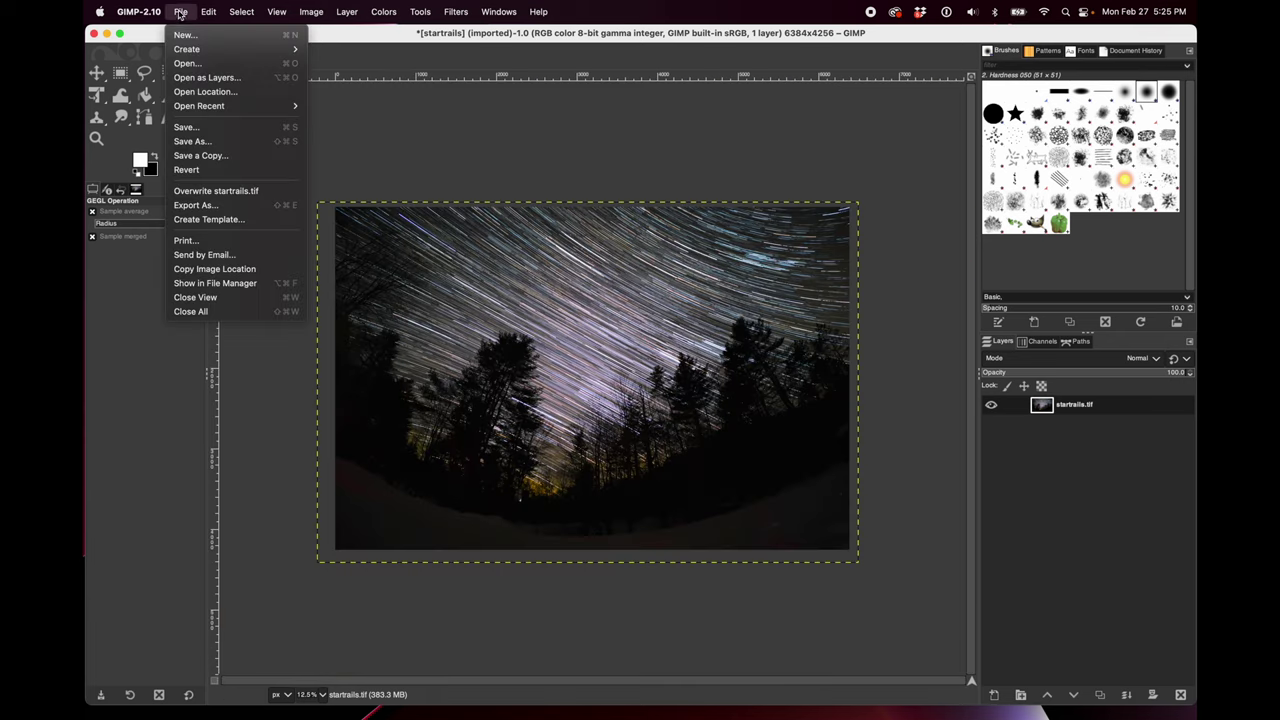
{"action": "left_click", "coordinate": [230, 206]}
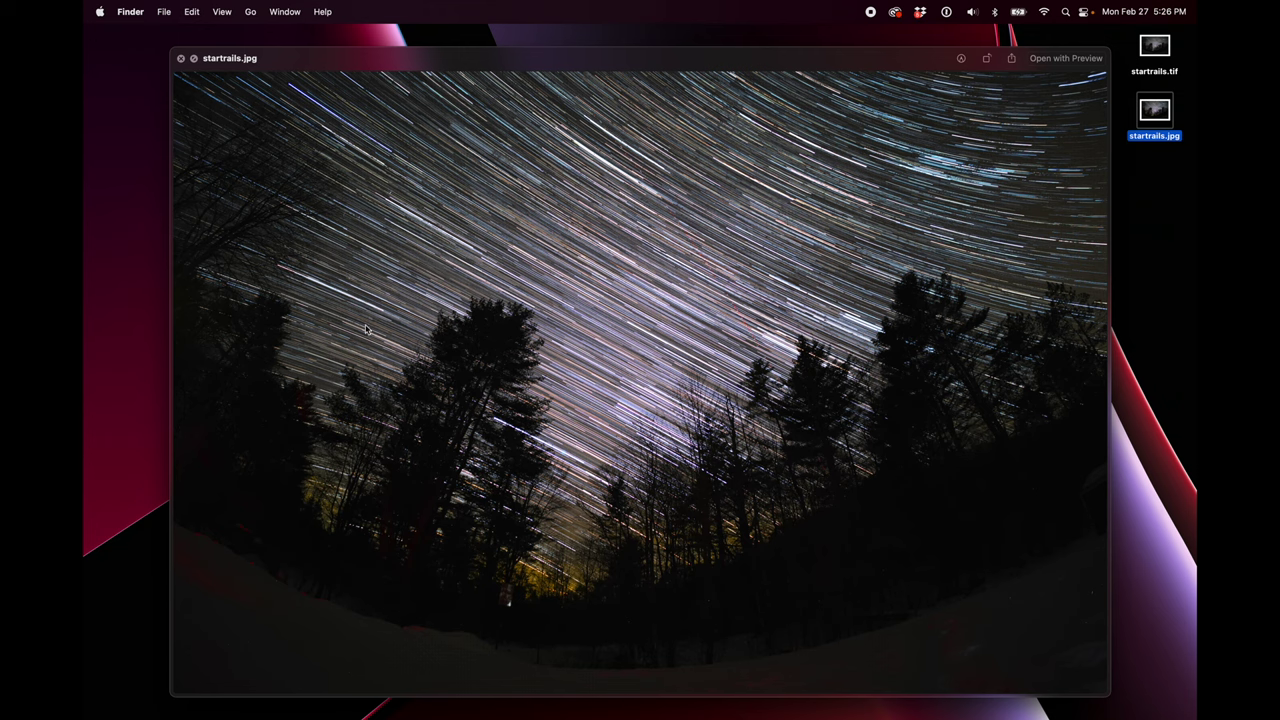
{"action": "key", "text": "space"}
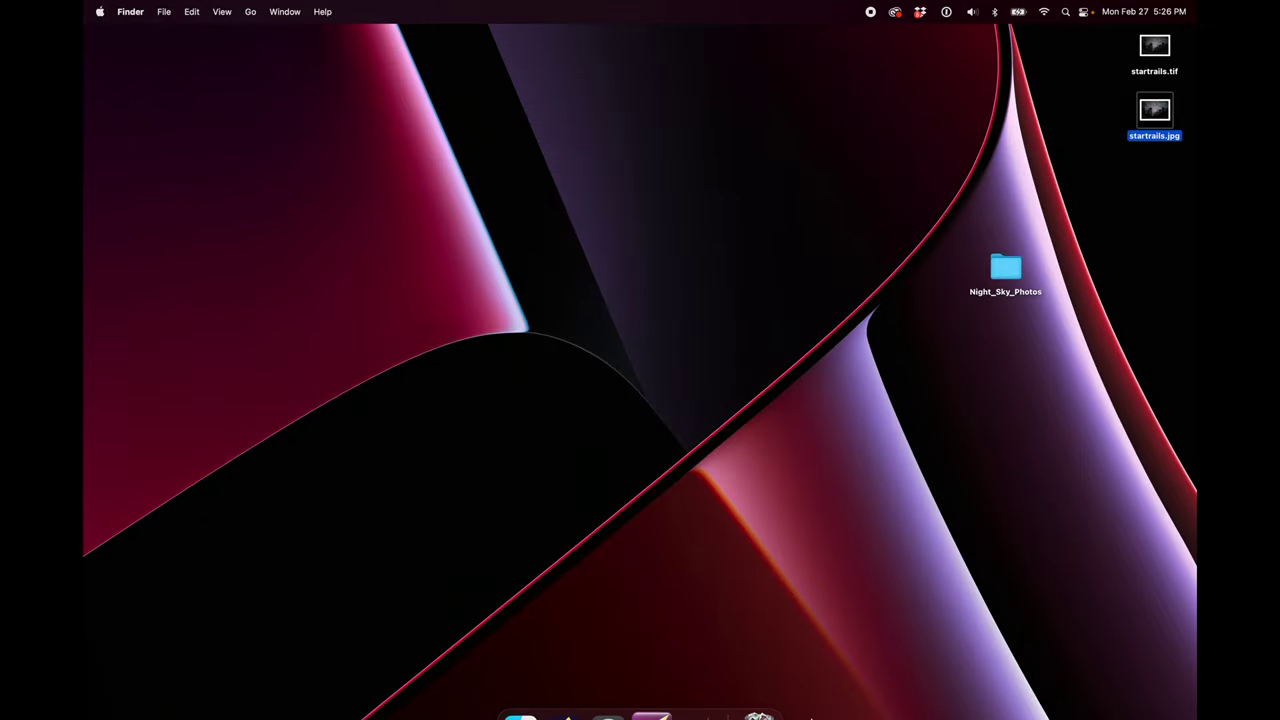
Back in GIMP, open _R3A8878.jpg from the Night_Sky_Photos folder and convert it to the built-in sRGB color profile
{"action": "left_click", "coordinate": [697, 700]}
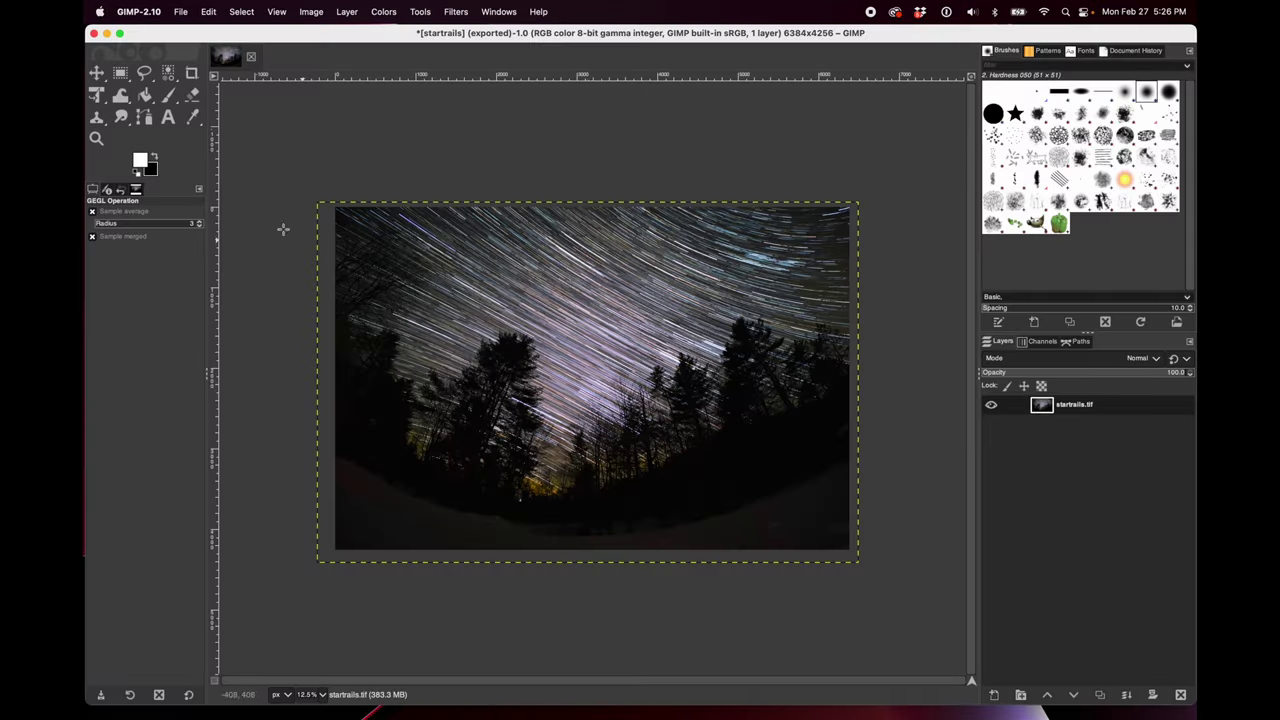
{"action": "left_click", "coordinate": [181, 11]}
{"action": "left_click", "coordinate": [188, 63]}
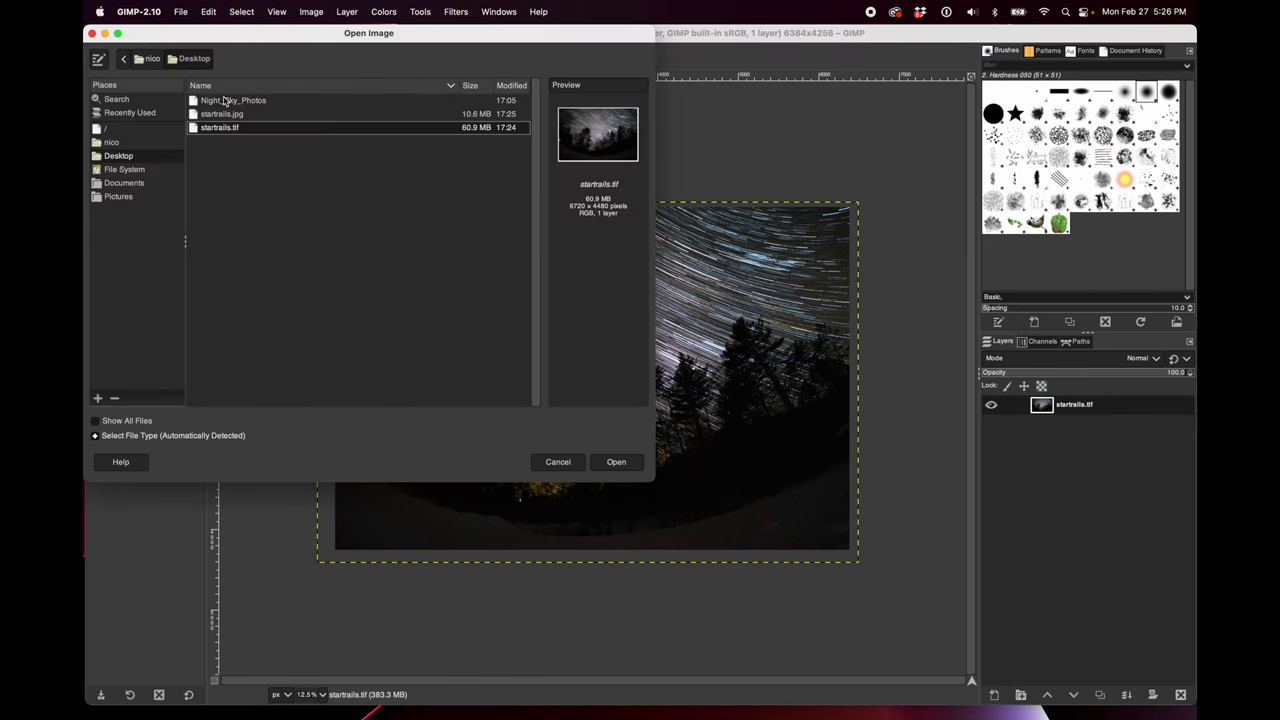
{"action": "double_click", "coordinate": [225, 101]}
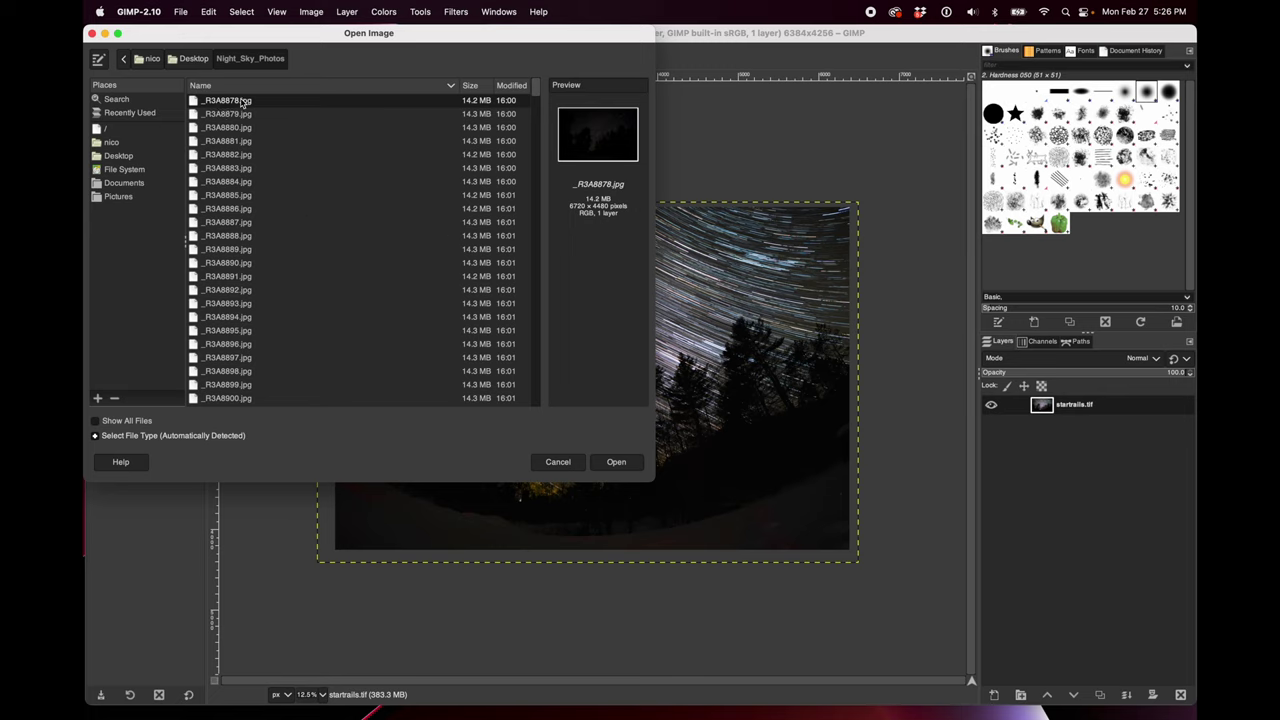
{"action": "left_click", "coordinate": [616, 461]}
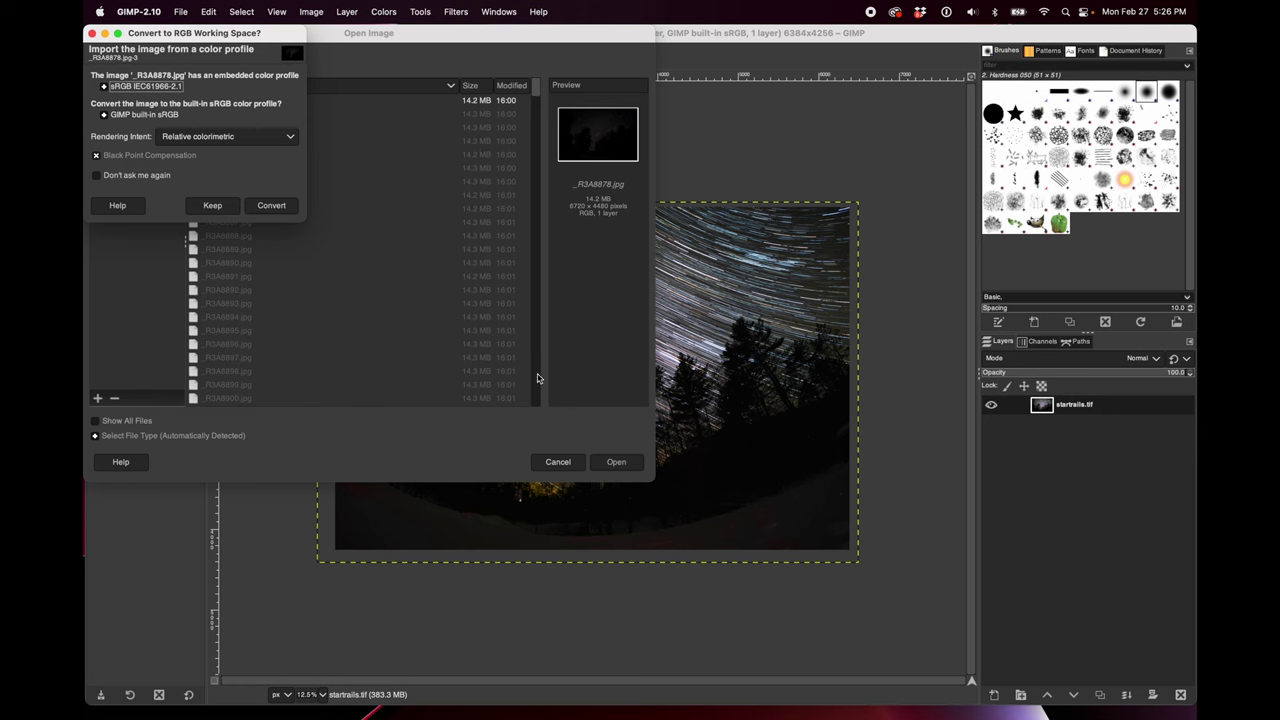
{"action": "left_click", "coordinate": [271, 205]}
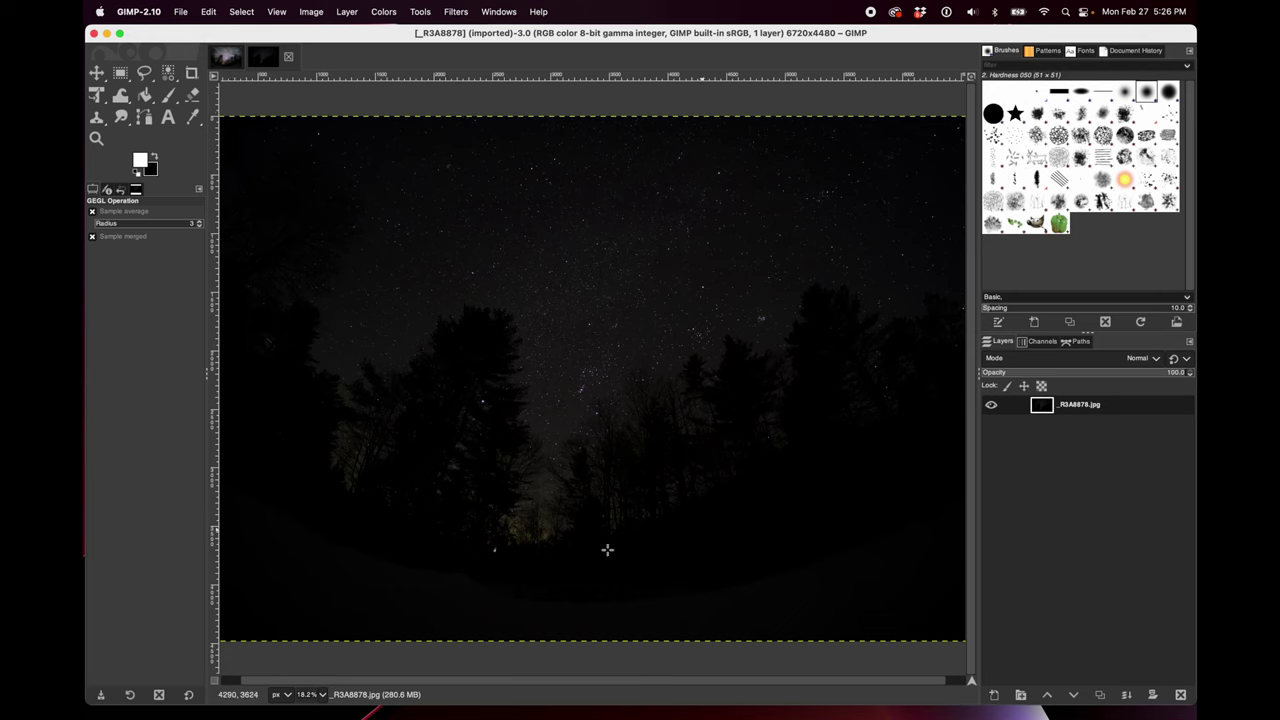
Turn off the display of the layer boundary for the opened photo
{"action": "left_click", "coordinate": [279, 11]}
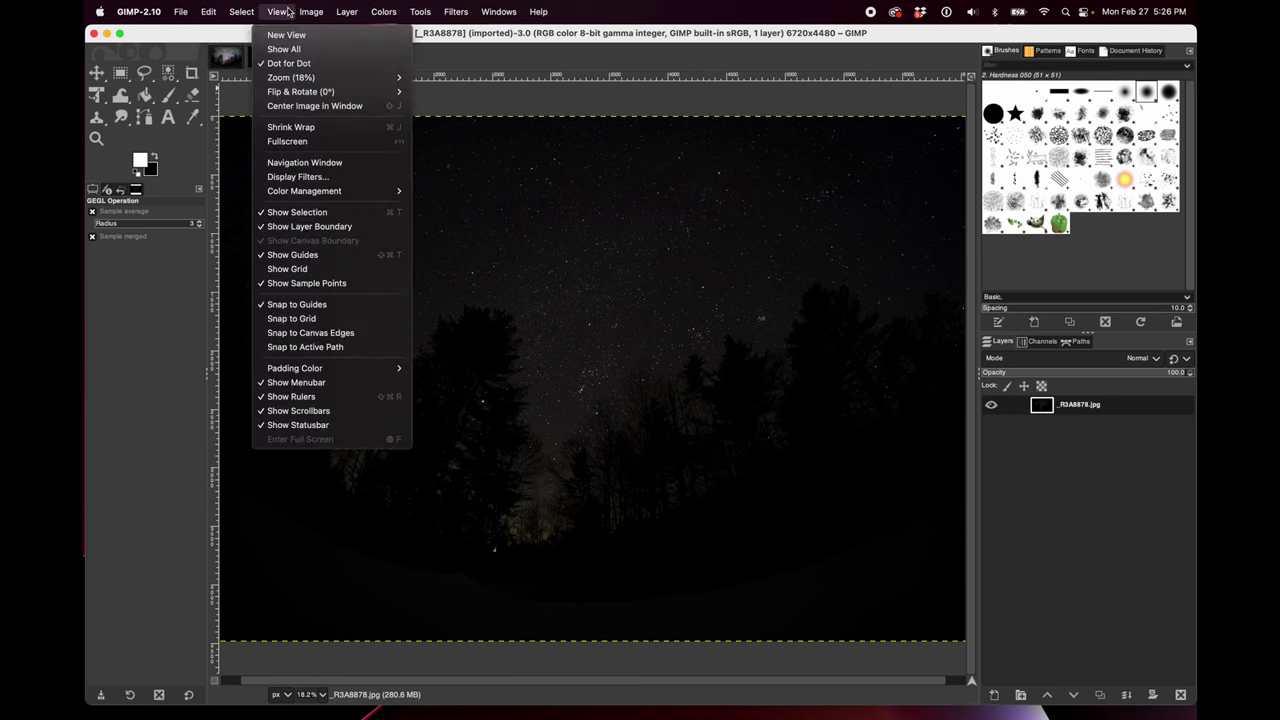
{"action": "left_click", "coordinate": [314, 234]}
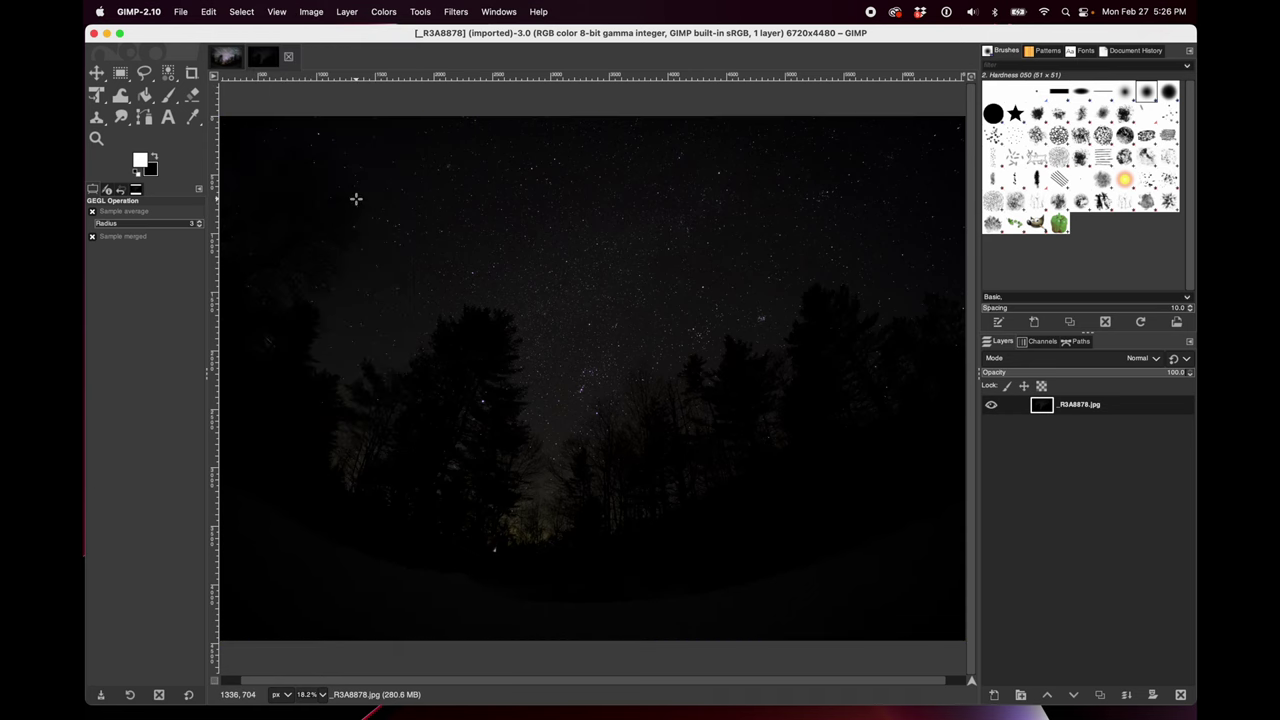
{"action": "key", "text": "minus"}
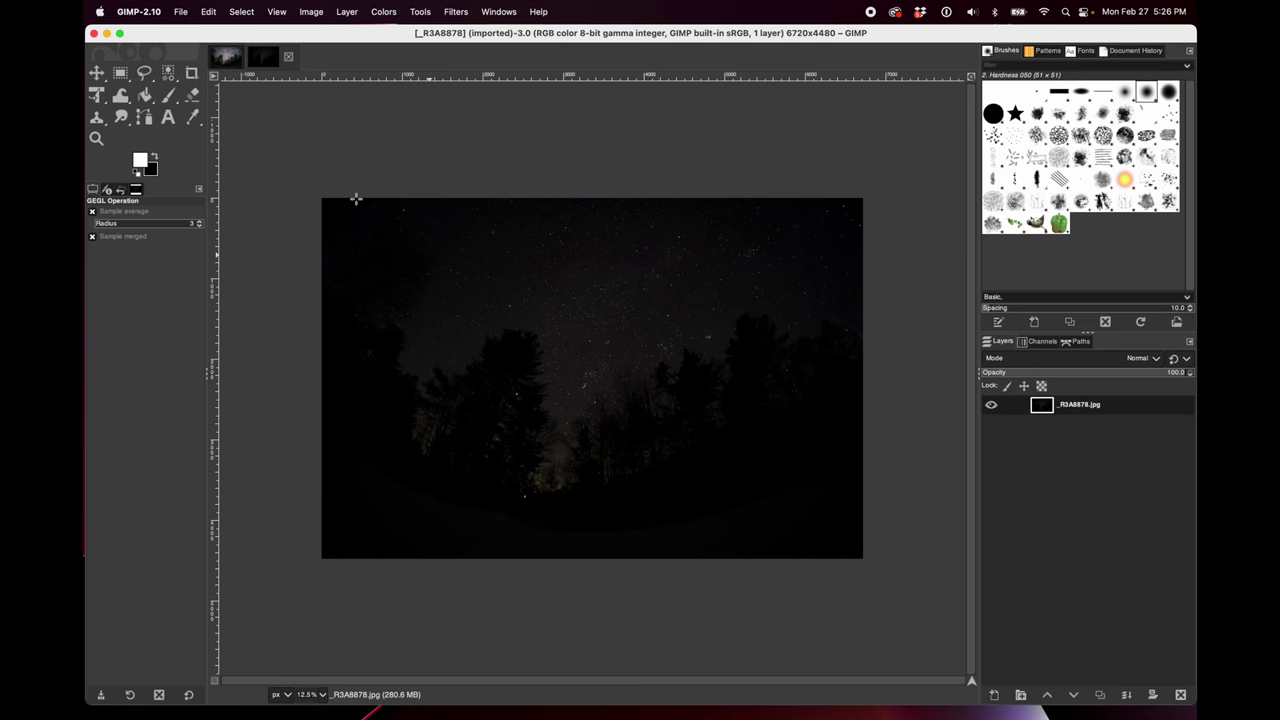
Duplicate the _R3A8878.jpg layer and rename the copy "stars"
{"action": "key", "text": "plus"}
{"action": "key", "text": "plus"}
{"action": "key", "text": "plus"}
{"action": "key", "text": "minus"}
{"action": "key", "text": "minus"}
{"action": "key", "text": "minus"}
{"action": "right_click", "coordinate": [1079, 414]}
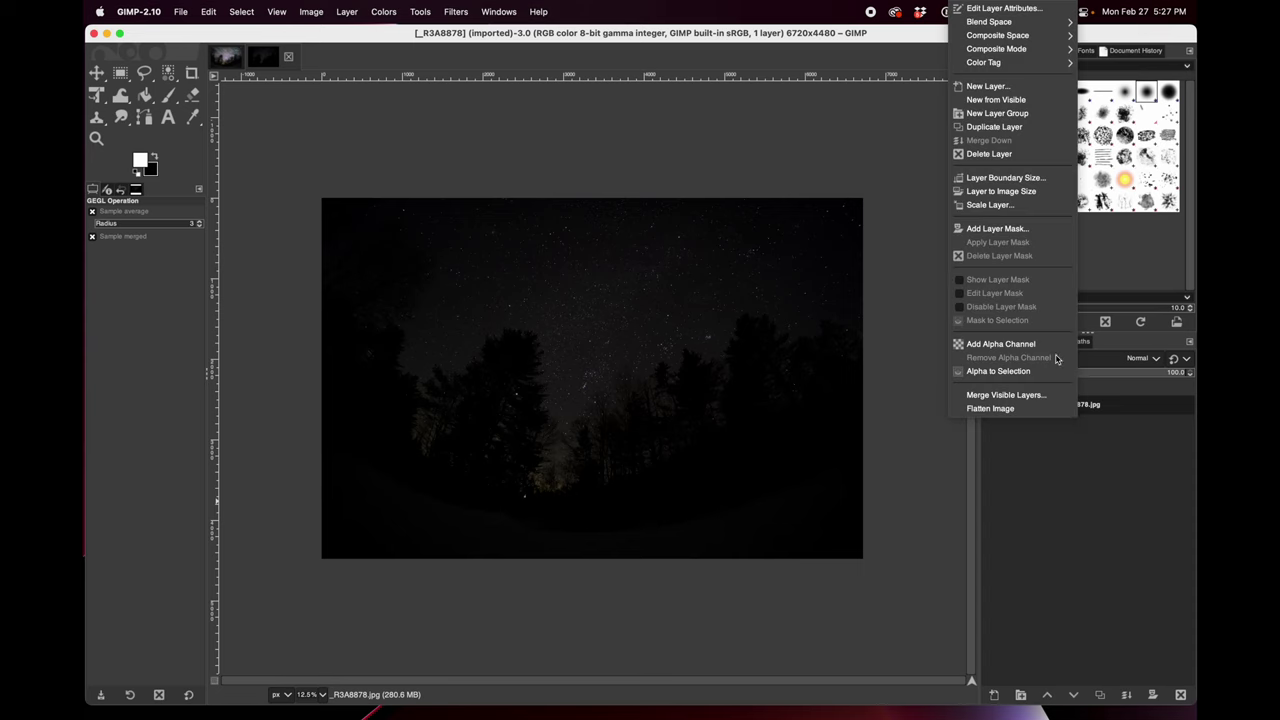
{"action": "left_click", "coordinate": [1000, 127]}
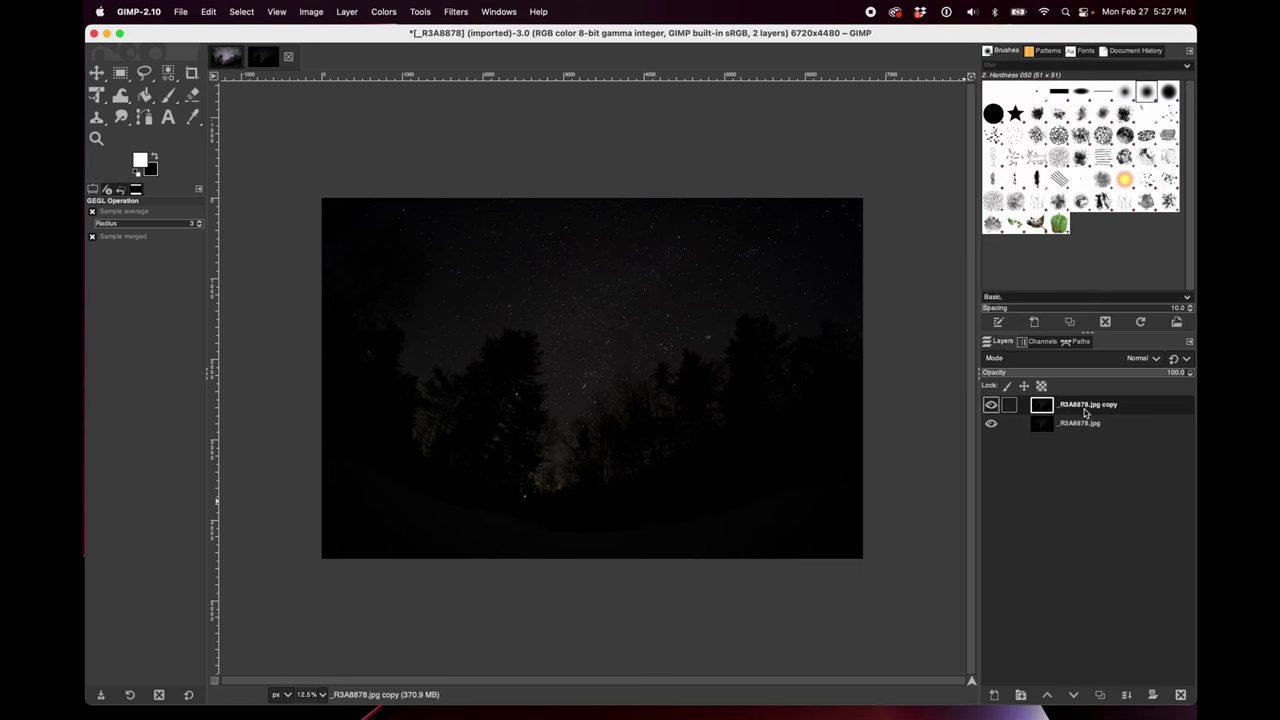
{"action": "double_click", "coordinate": [1085, 406]}
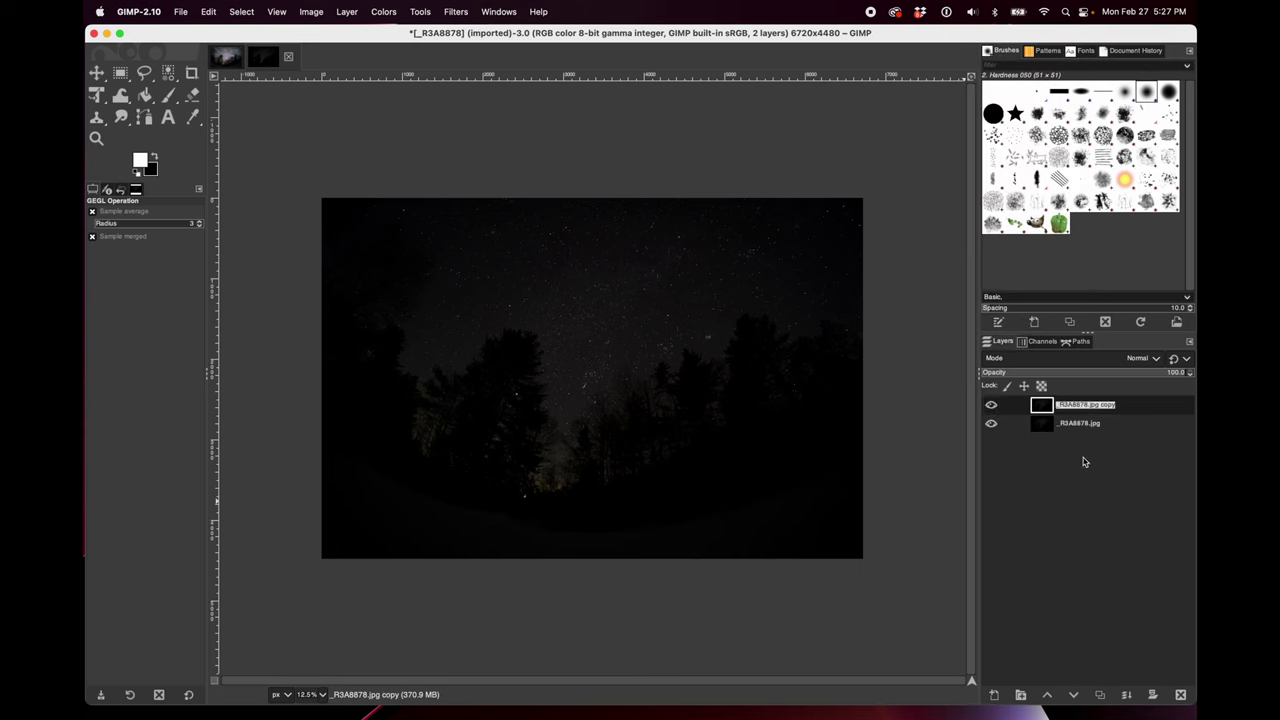
{"action": "type", "text": "stars"}
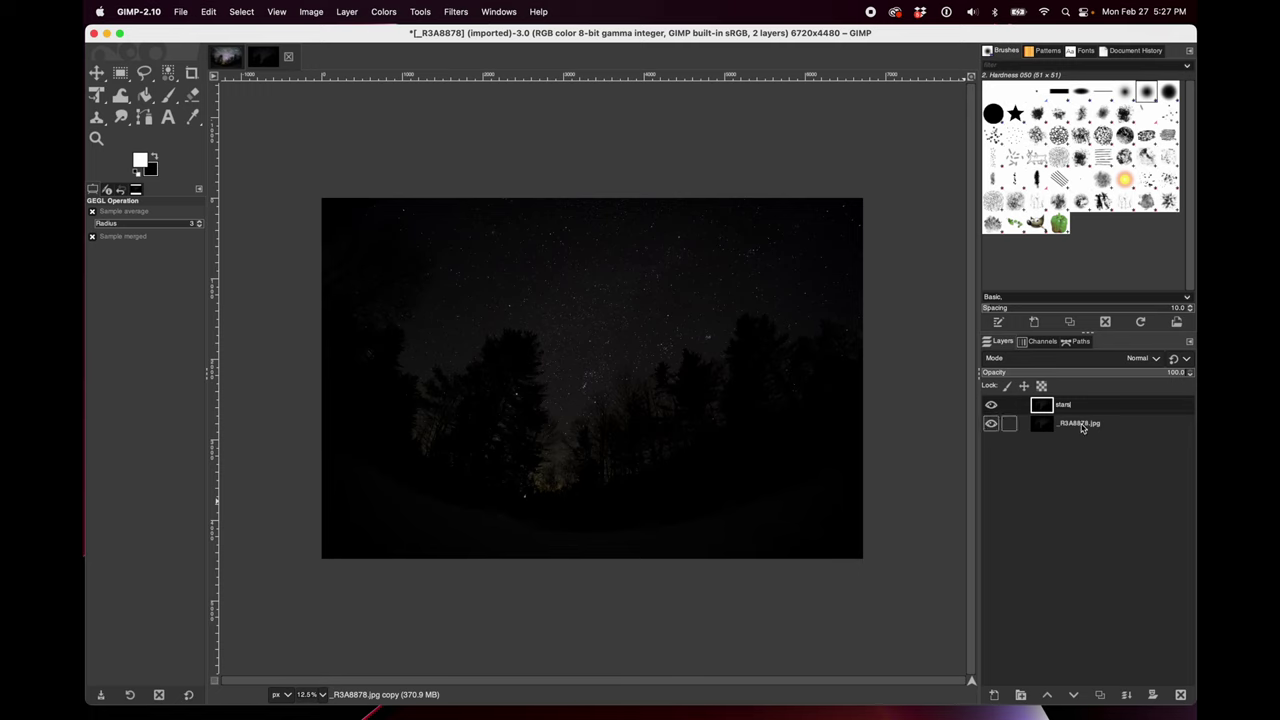
Rename the original _R3A8878.jpg layer "base"
{"action": "double_click", "coordinate": [1081, 424]}
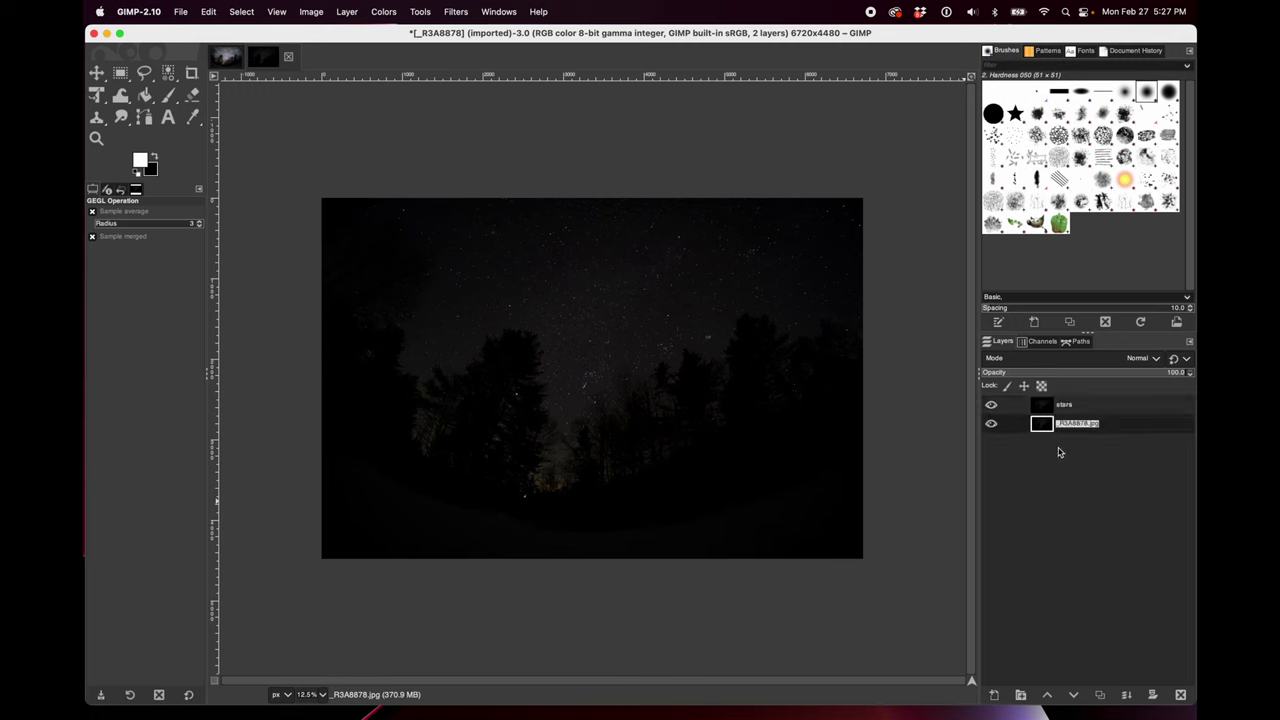
{"action": "type", "text": "base"}
{"action": "key", "text": "Return"}
Add a transparent full-size layer above the stars layer and rename it "lines"
{"action": "left_click", "coordinate": [1108, 410]}
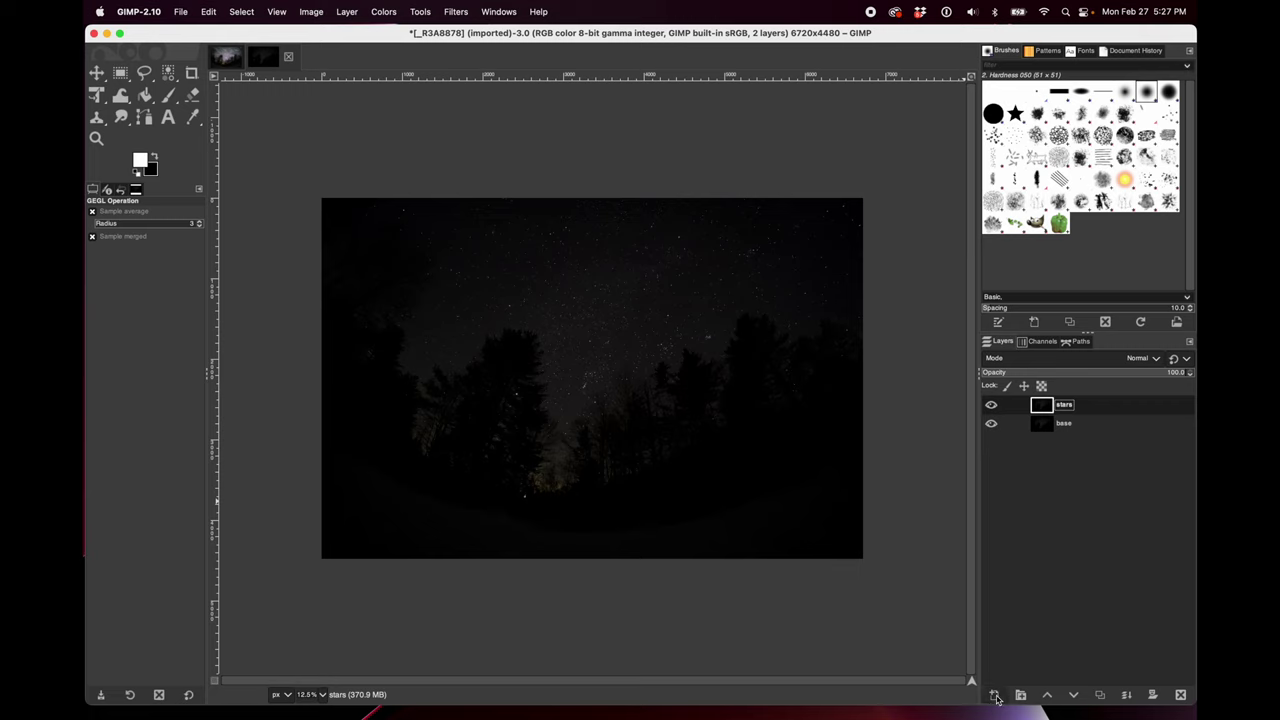
{"action": "left_click", "coordinate": [995, 697]}
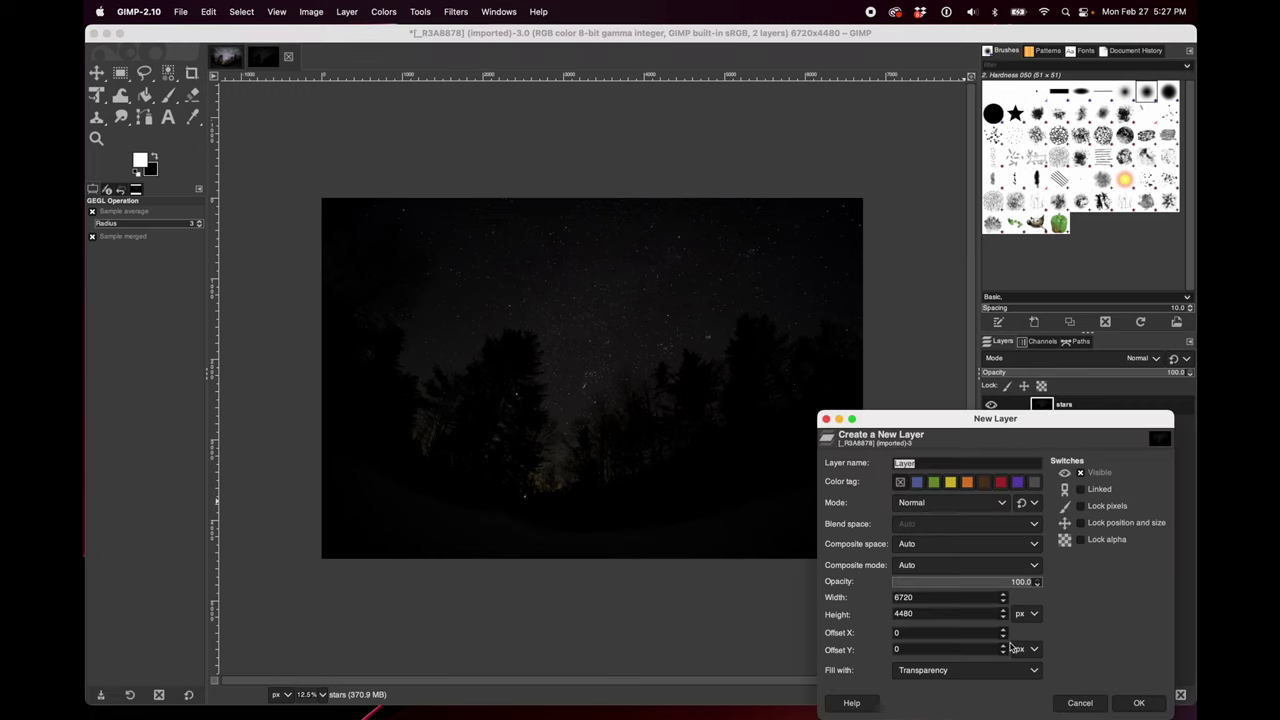
{"action": "left_click", "coordinate": [1139, 703]}
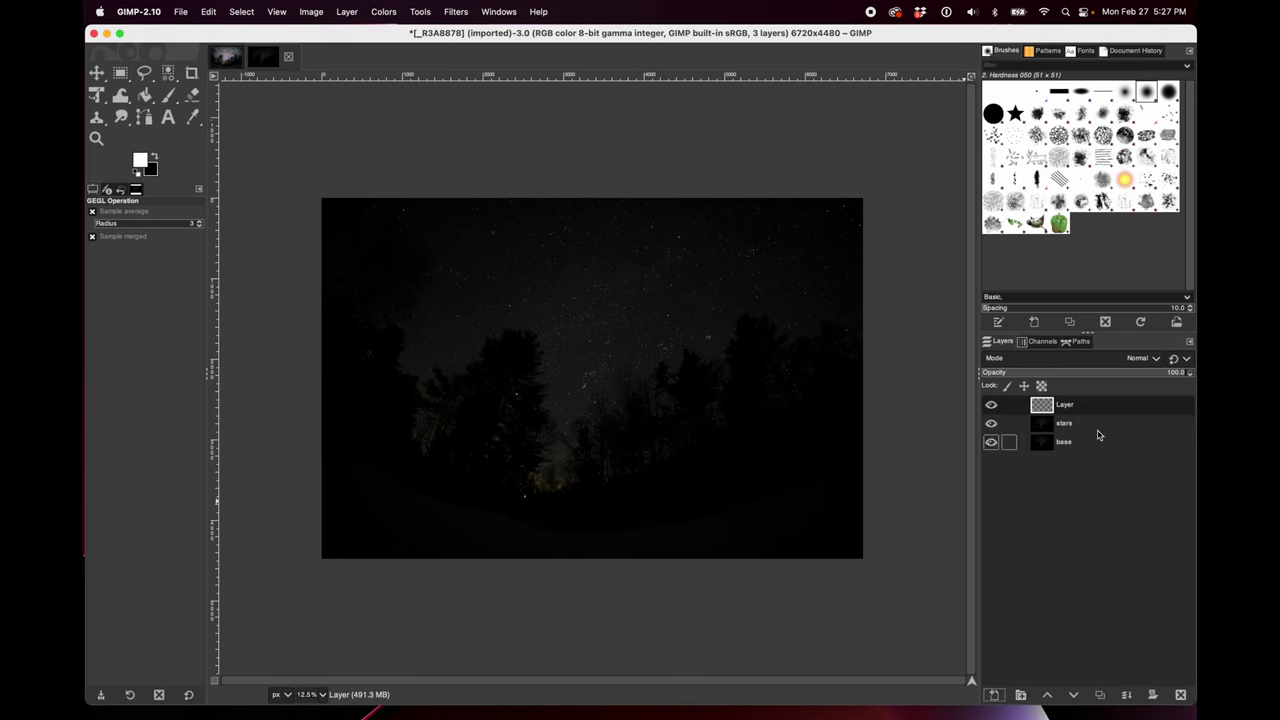
{"action": "double_click", "coordinate": [1068, 406]}
{"action": "type", "text": "lines"}
{"action": "key", "text": "Return"}
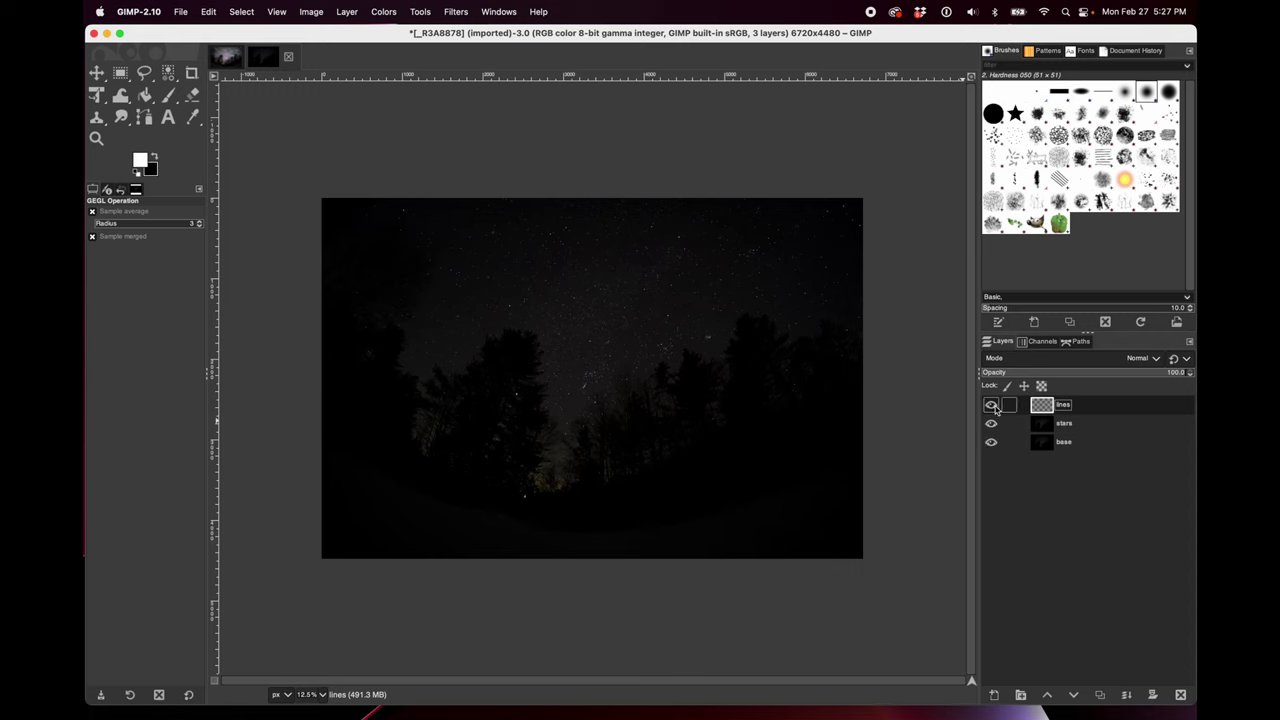
Hide the lines and stars layers and make the base layer active
{"action": "left_click", "coordinate": [991, 423]}
{"action": "left_click", "coordinate": [1066, 446]}
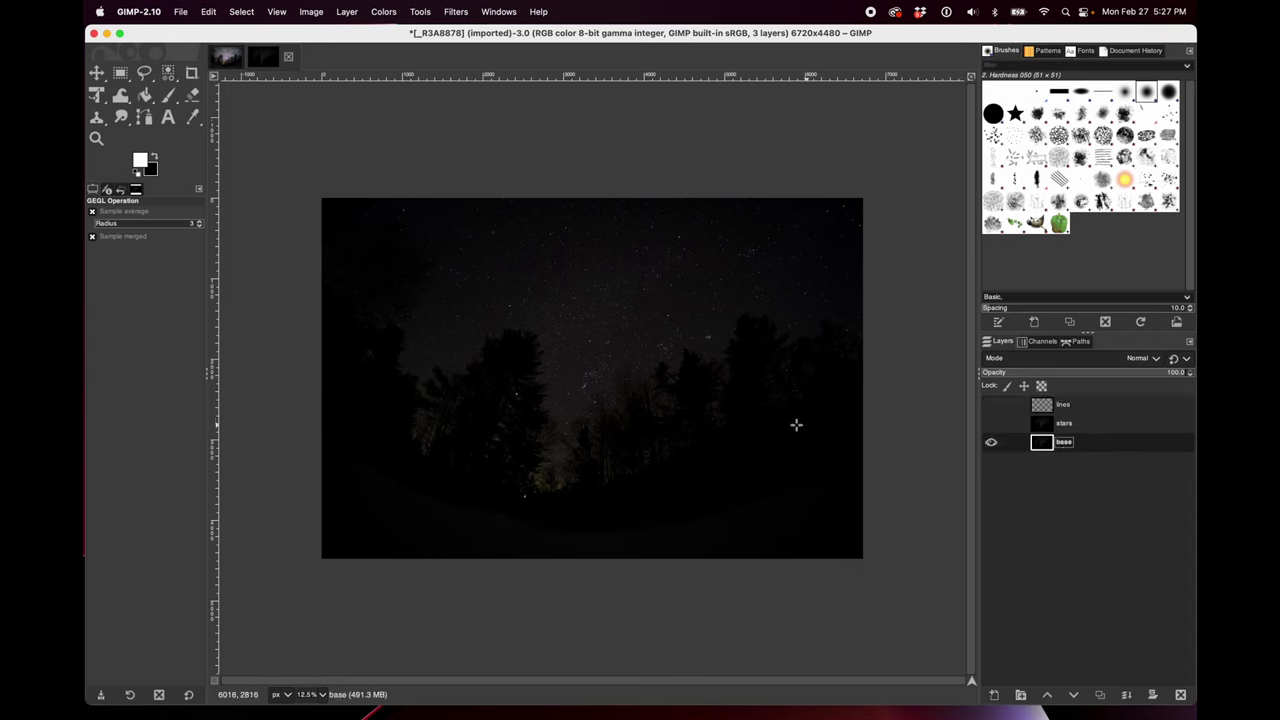
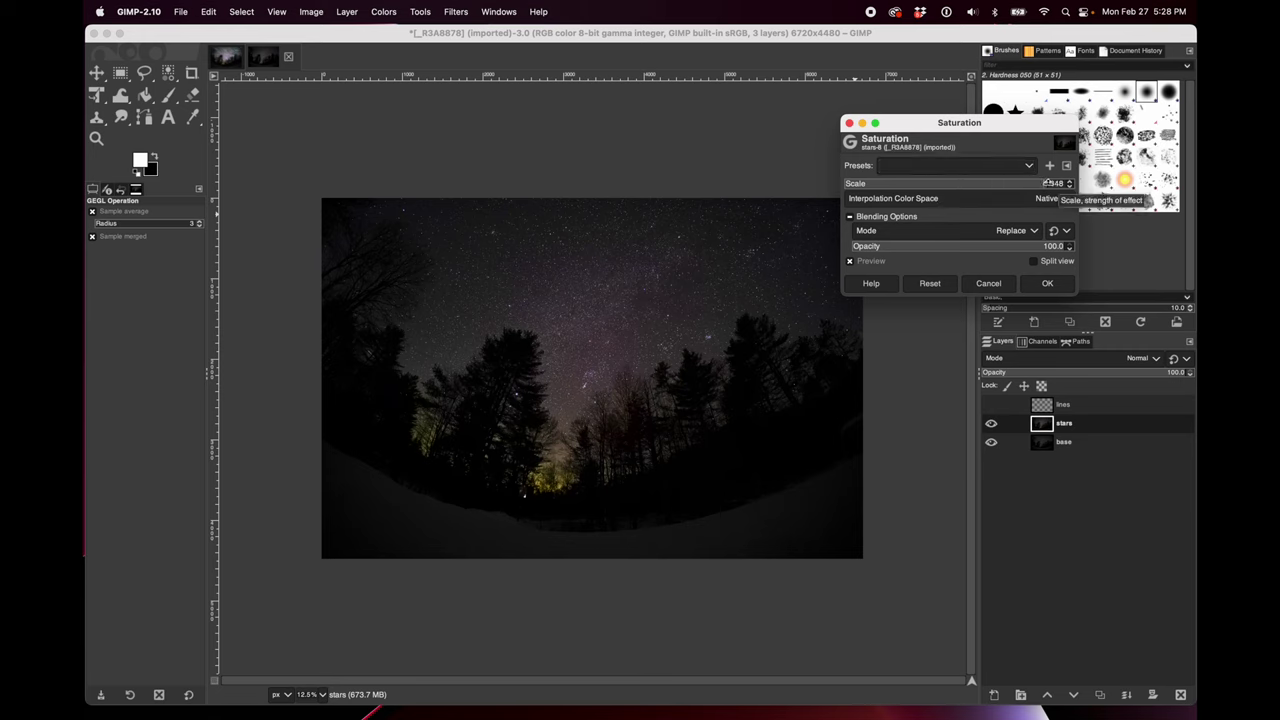
Apply the Saturation adjustment to the stars layer
{"action": "left_click", "coordinate": [1050, 284]}
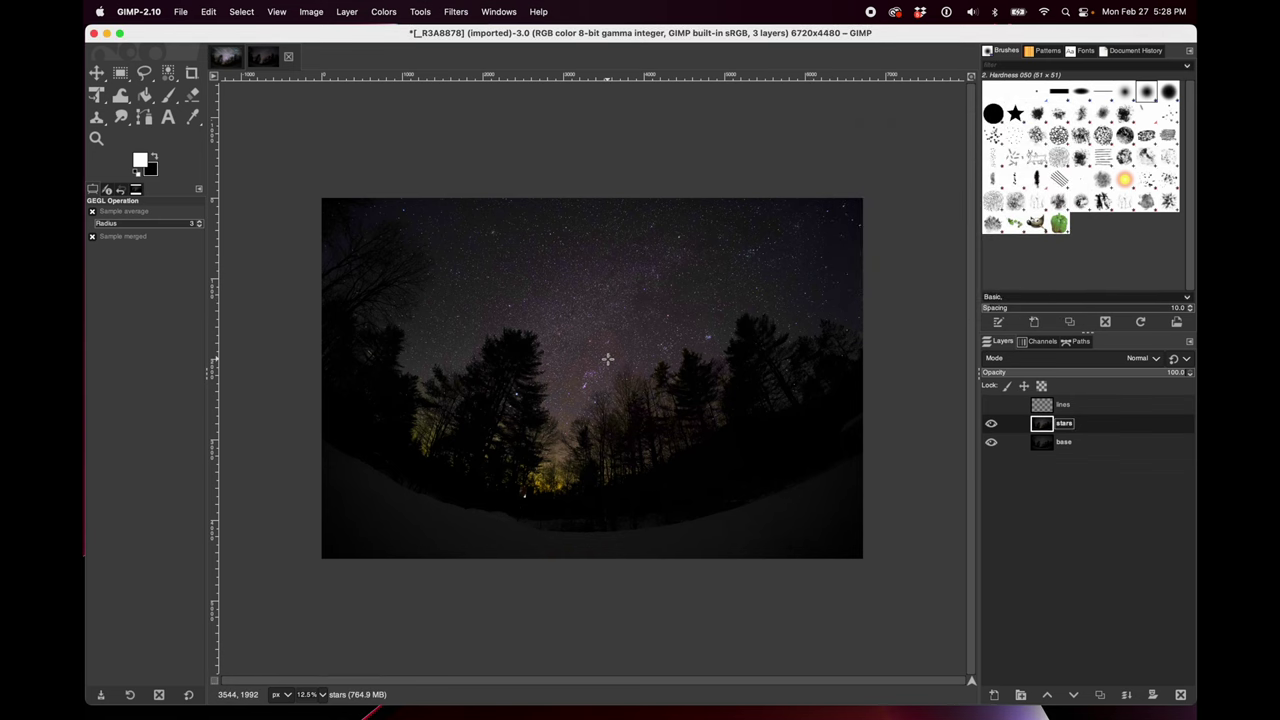
{"action": "scroll", "coordinate": [607, 358], "scroll_direction": "up", "scroll_amount": 2}
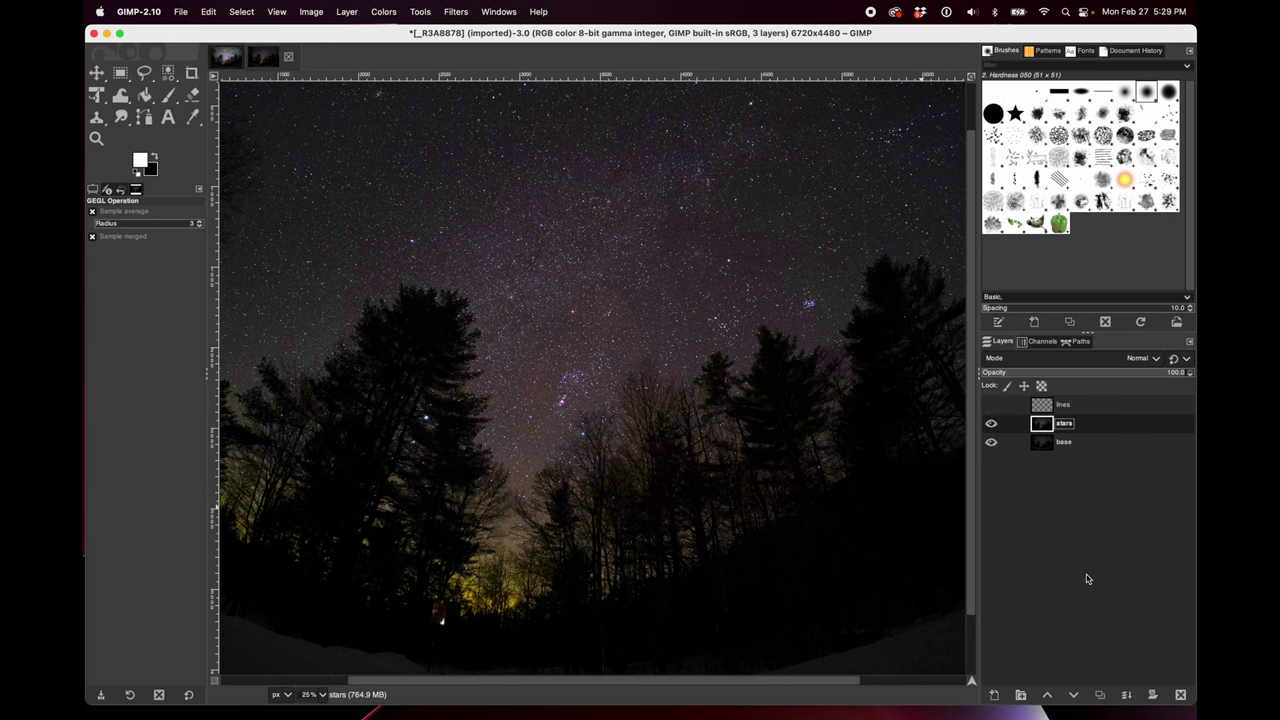
Add a black (full transparency) layer mask to the stars layer
{"action": "right_click", "coordinate": [1081, 428]}
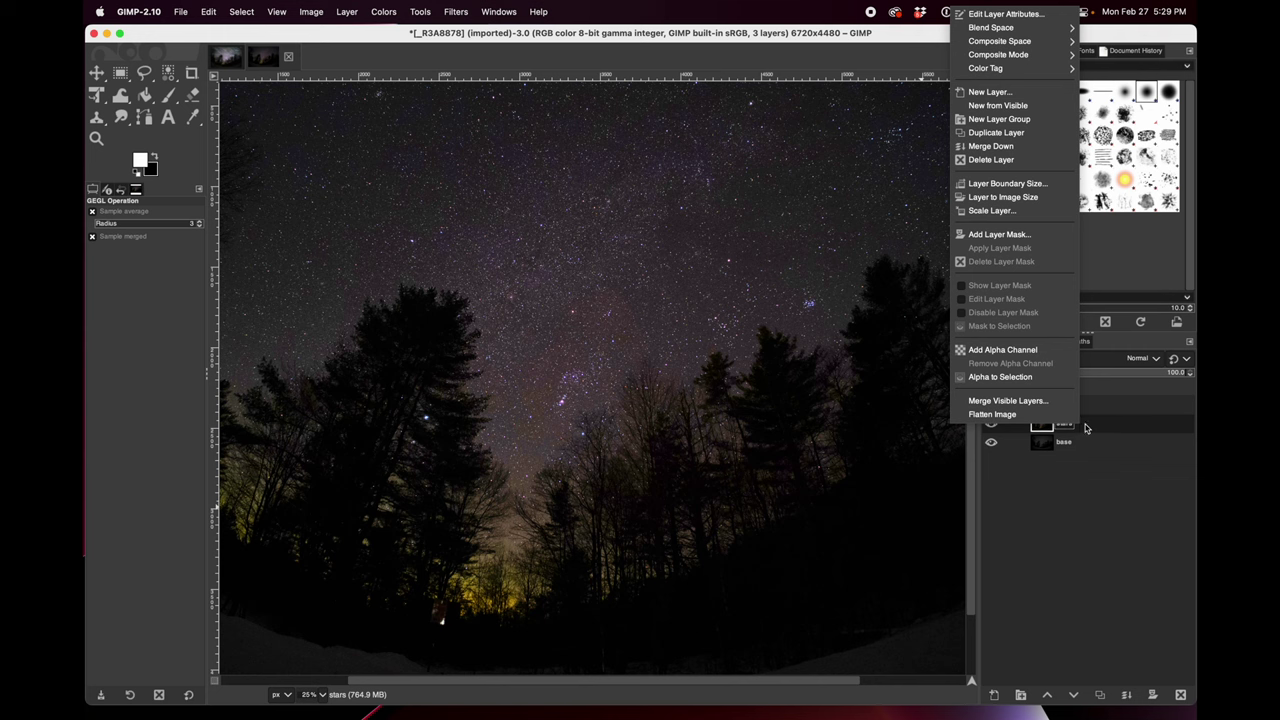
{"action": "left_click", "coordinate": [983, 235]}
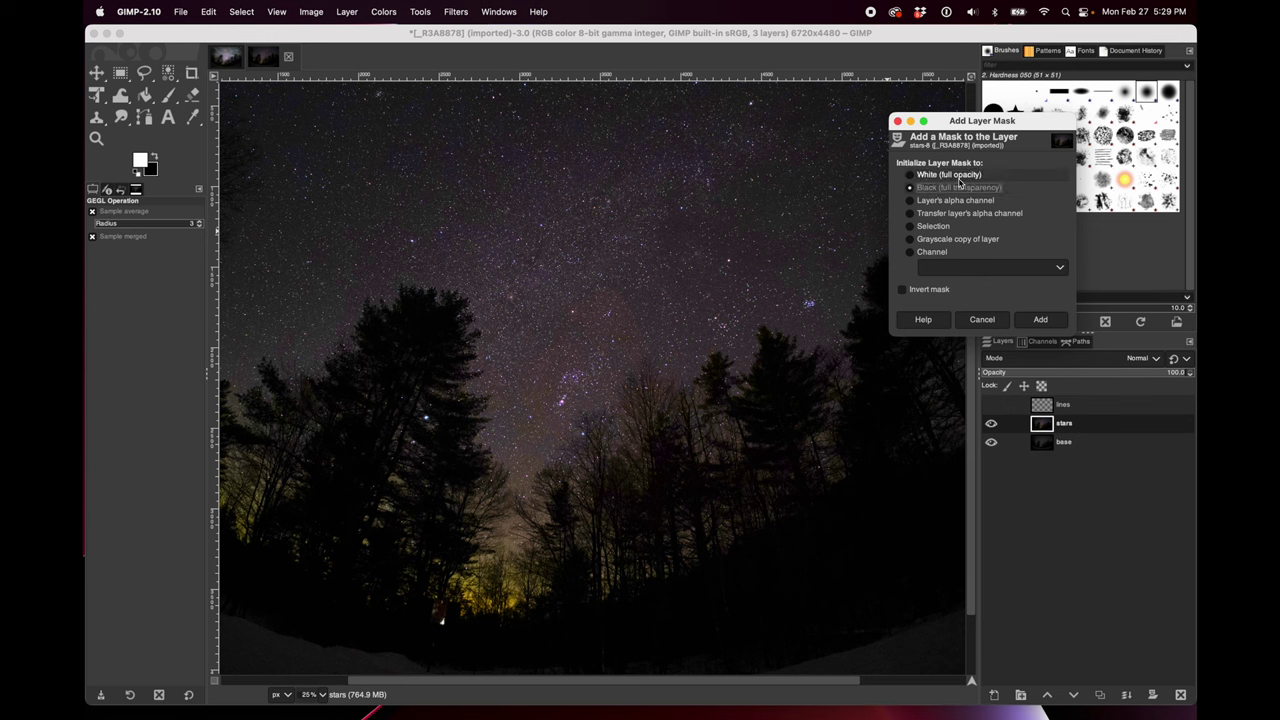
{"action": "left_click", "coordinate": [1040, 320]}
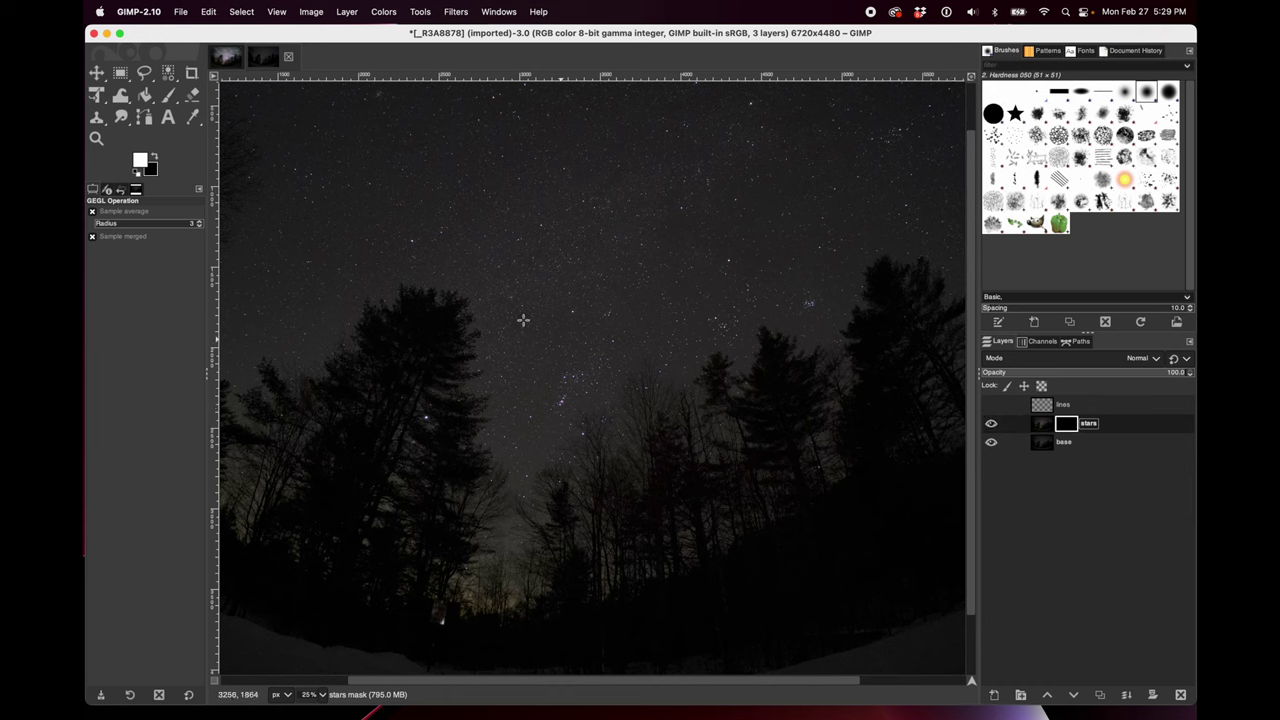
Paint white over Orion's stars on the stars layer mask with a size 41 Hardness 050 paintbrush, and toggle the layer to compare
{"action": "left_click", "coordinate": [168, 95]}
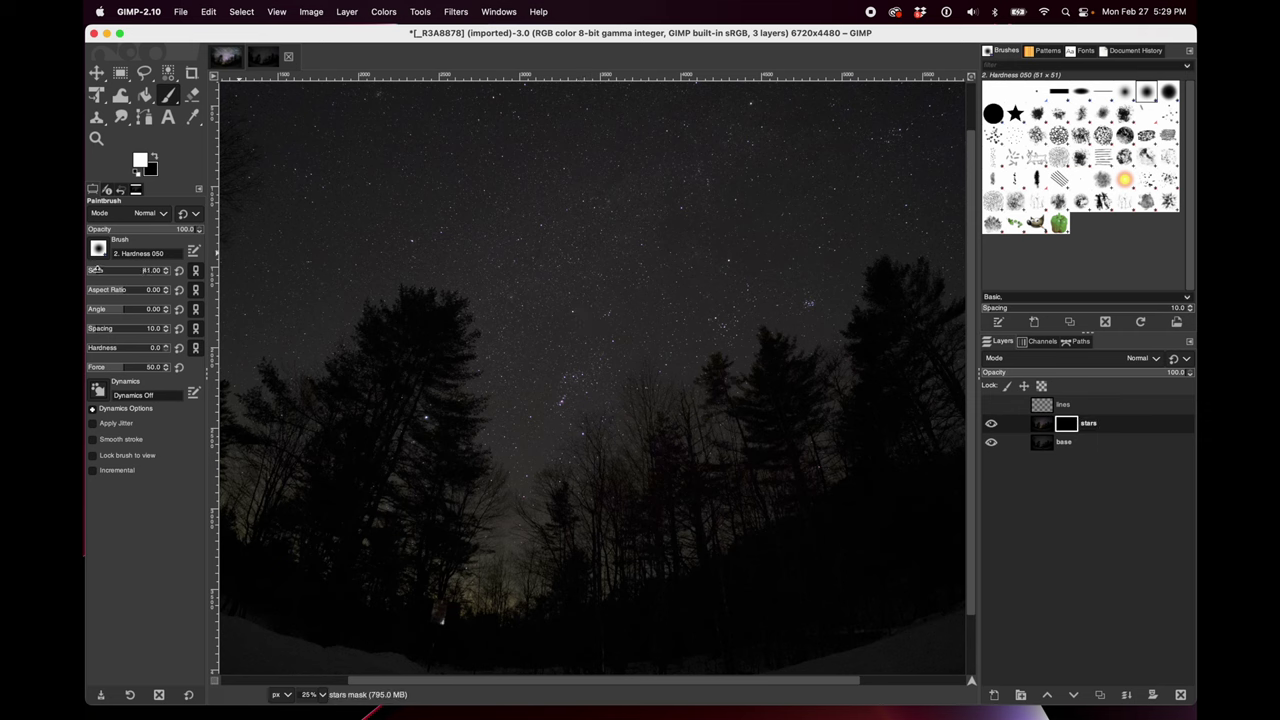
{"action": "left_click", "coordinate": [573, 312]}
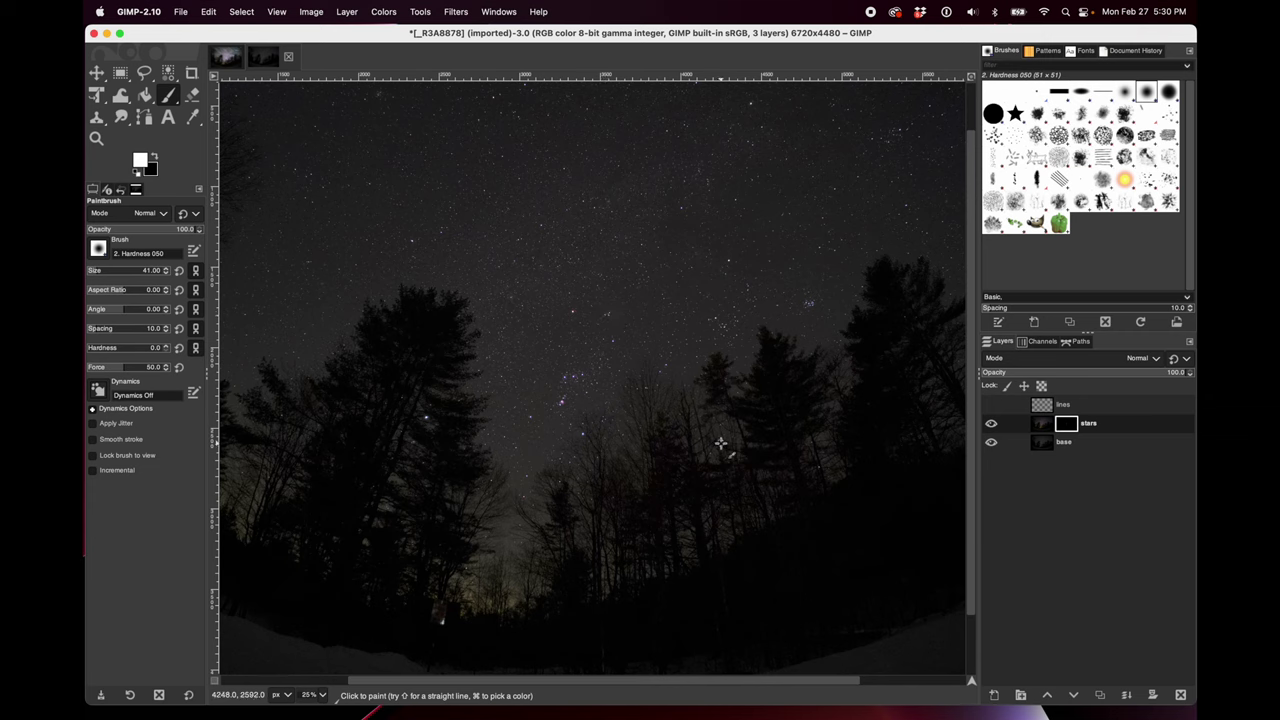
{"action": "left_click", "coordinate": [991, 425]}
{"action": "key", "text": "plus"}
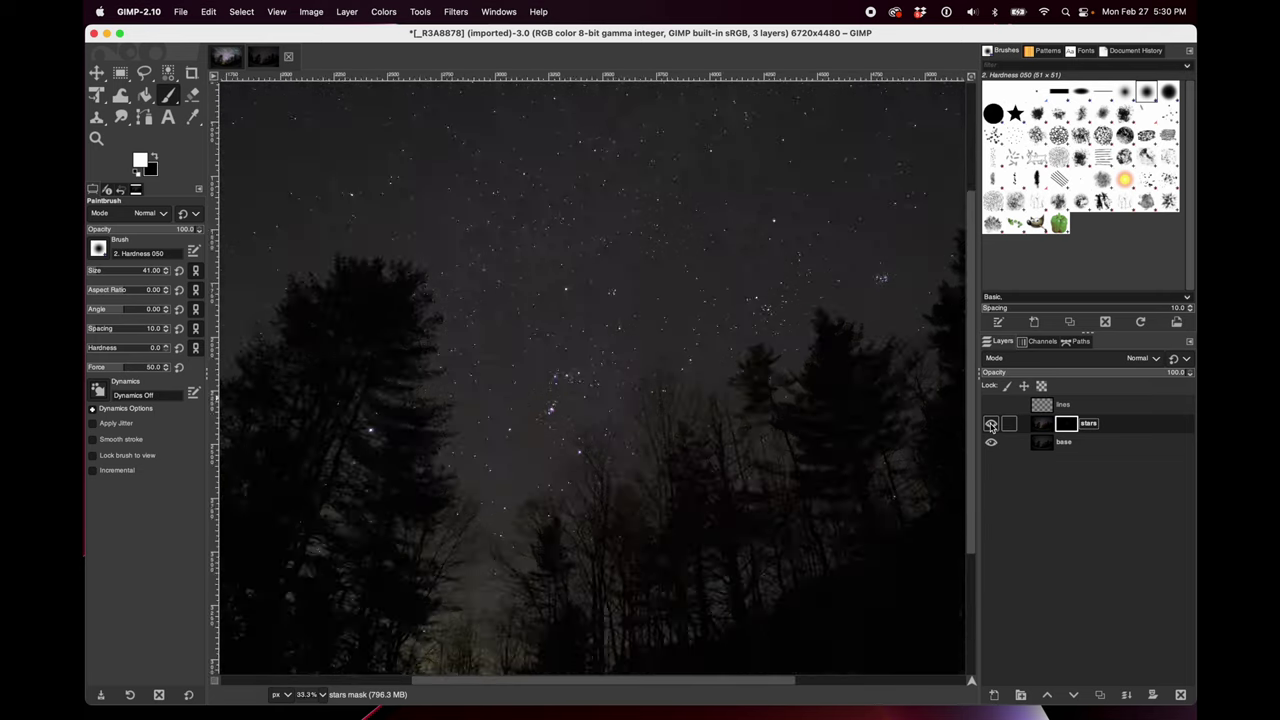
{"action": "key", "text": "plus"}
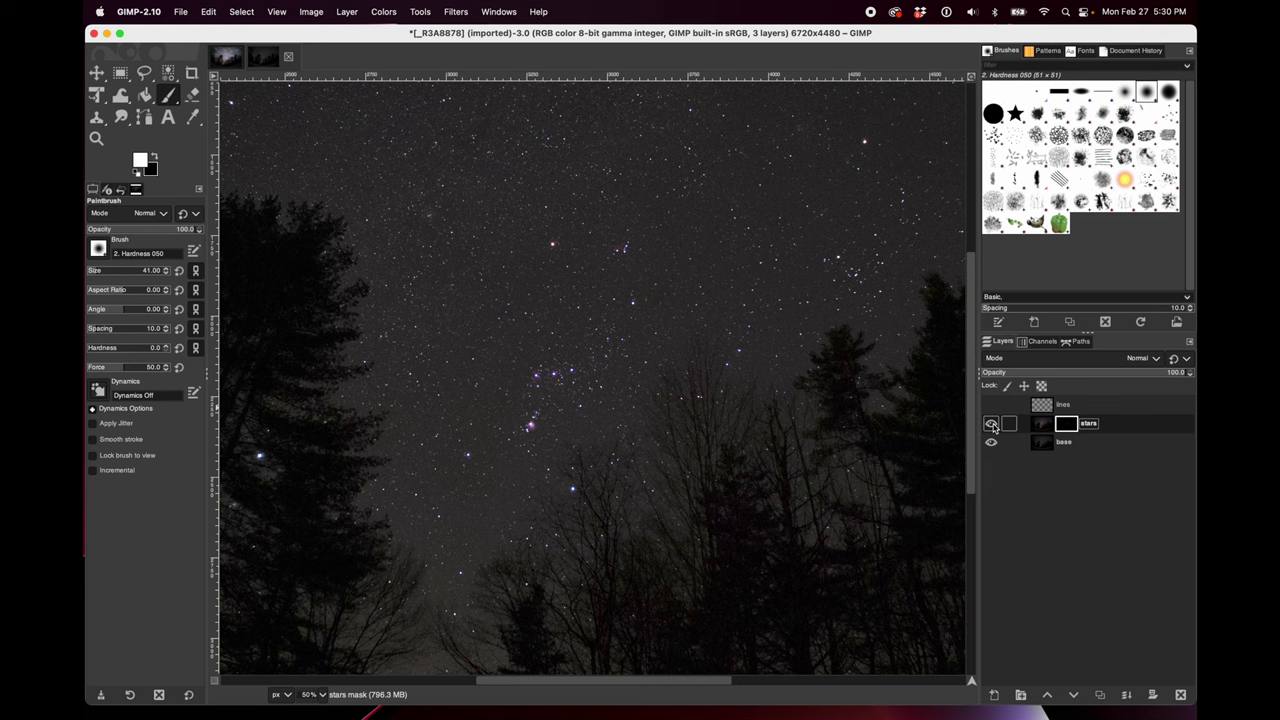
Show and select the lines layer, and draw a straight path between the two upper stars of Orion with the Paths tool
{"action": "key", "text": "shift+super+j"}
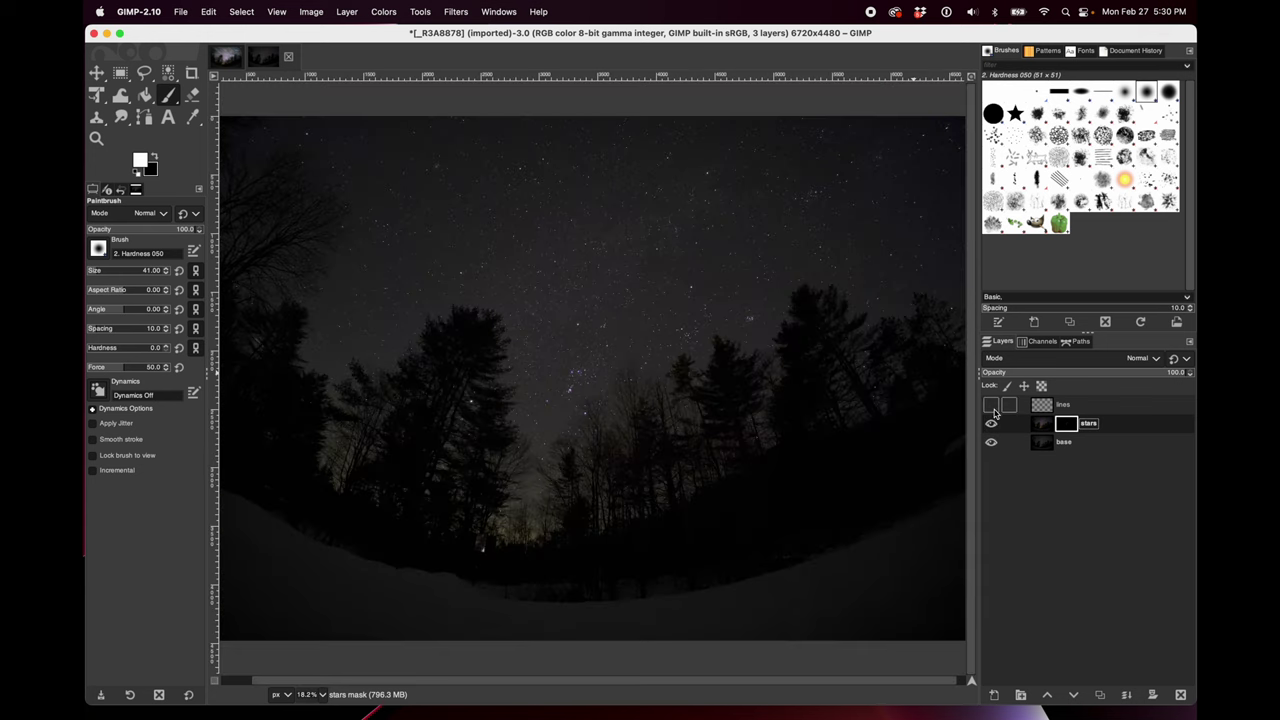
{"action": "left_click", "coordinate": [1076, 407]}
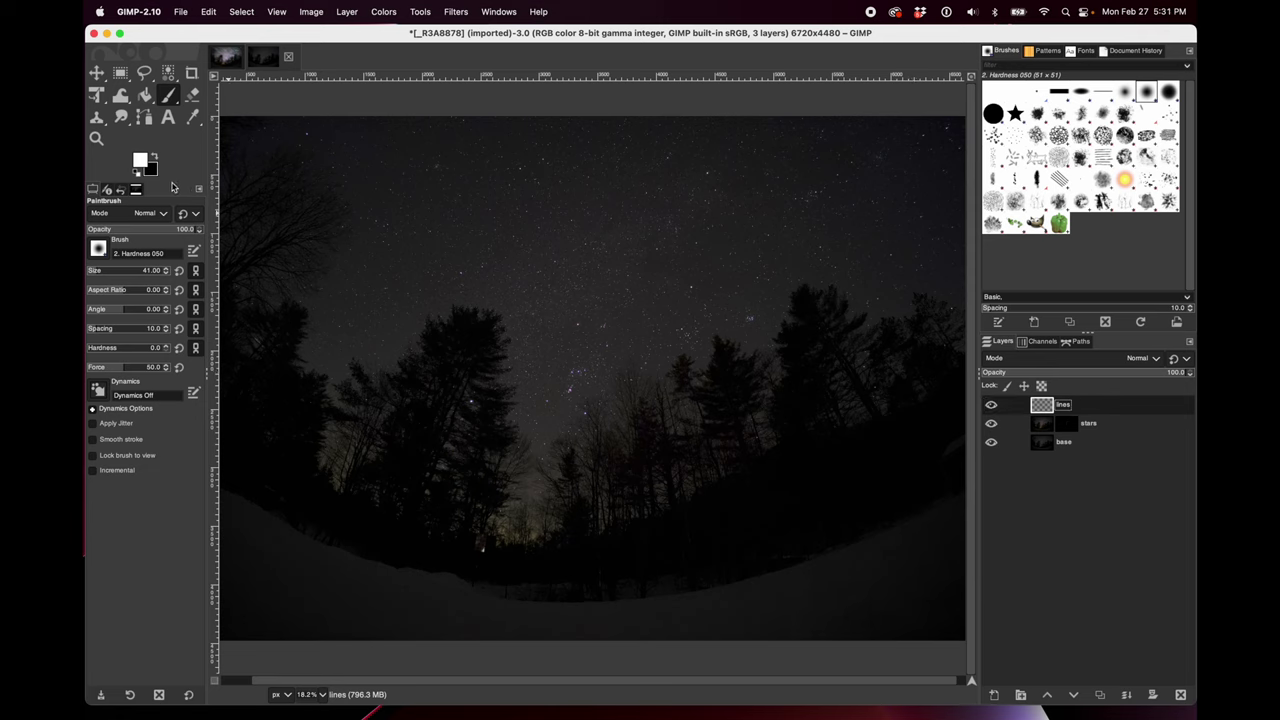
{"action": "left_click", "coordinate": [145, 118]}
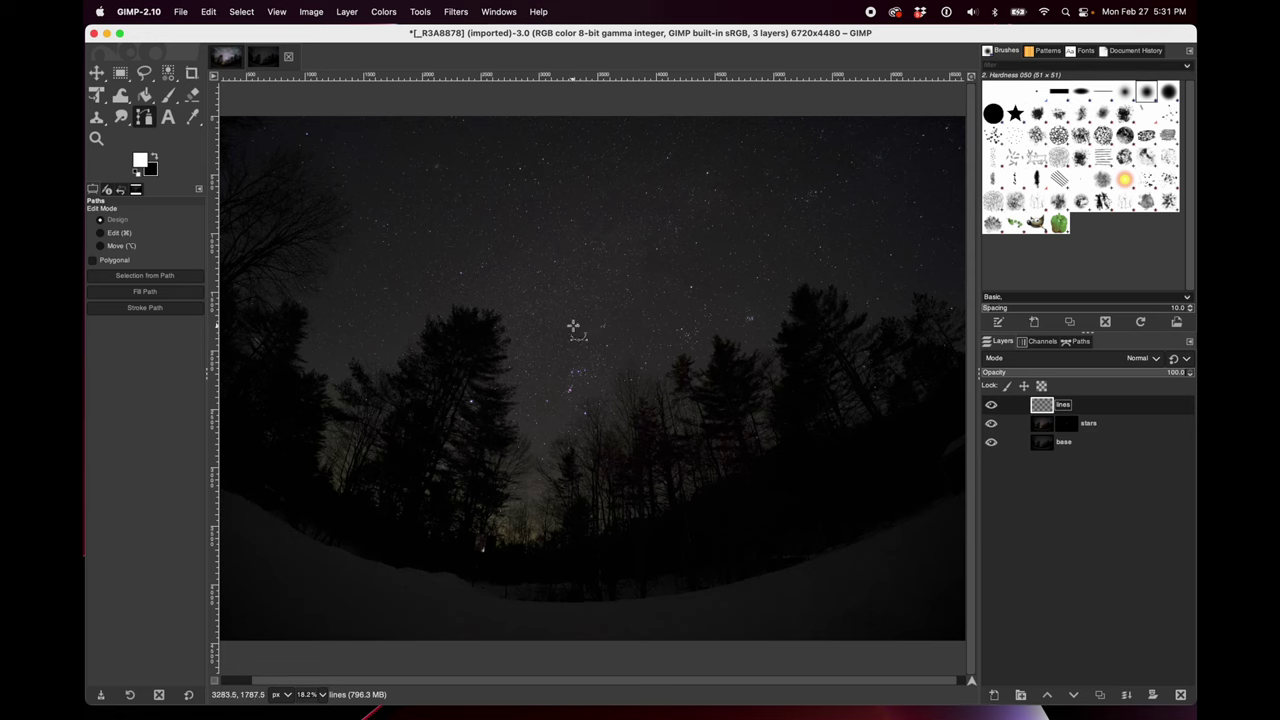
{"action": "scroll", "coordinate": [573, 326], "scroll_direction": "up", "scroll_amount": 2}
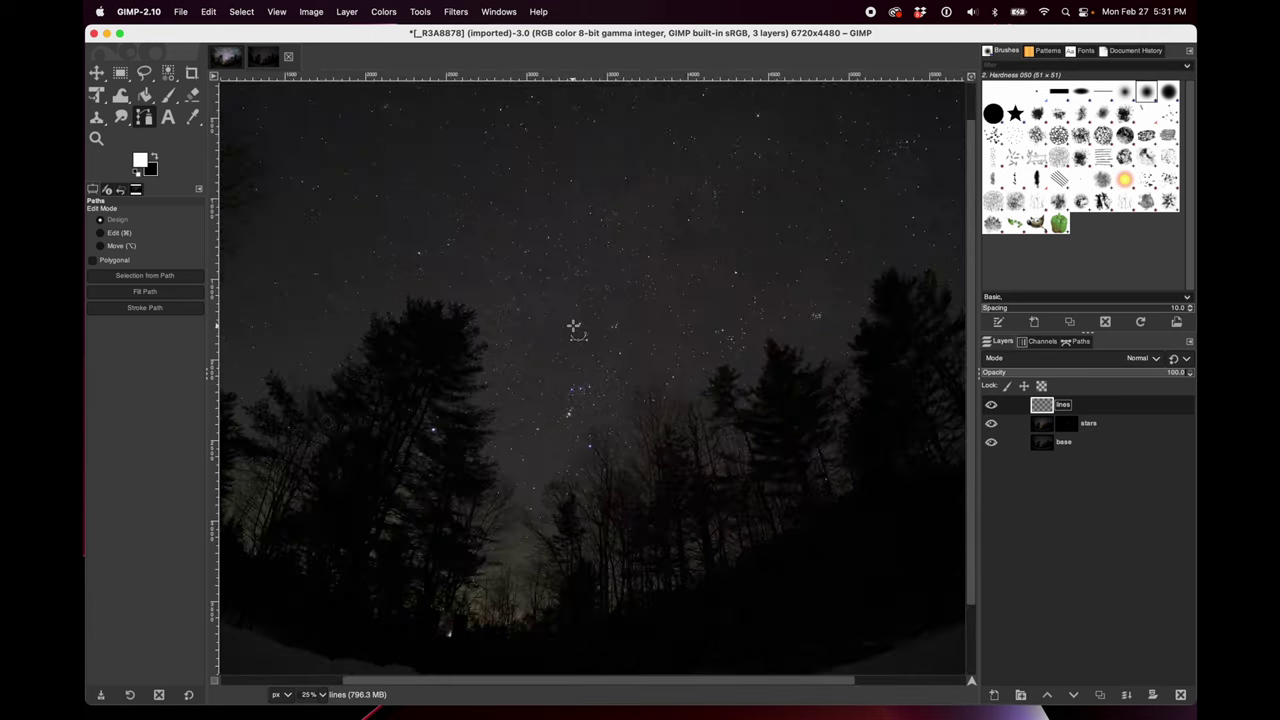
{"action": "scroll", "coordinate": [573, 326], "scroll_direction": "up", "scroll_amount": 1}
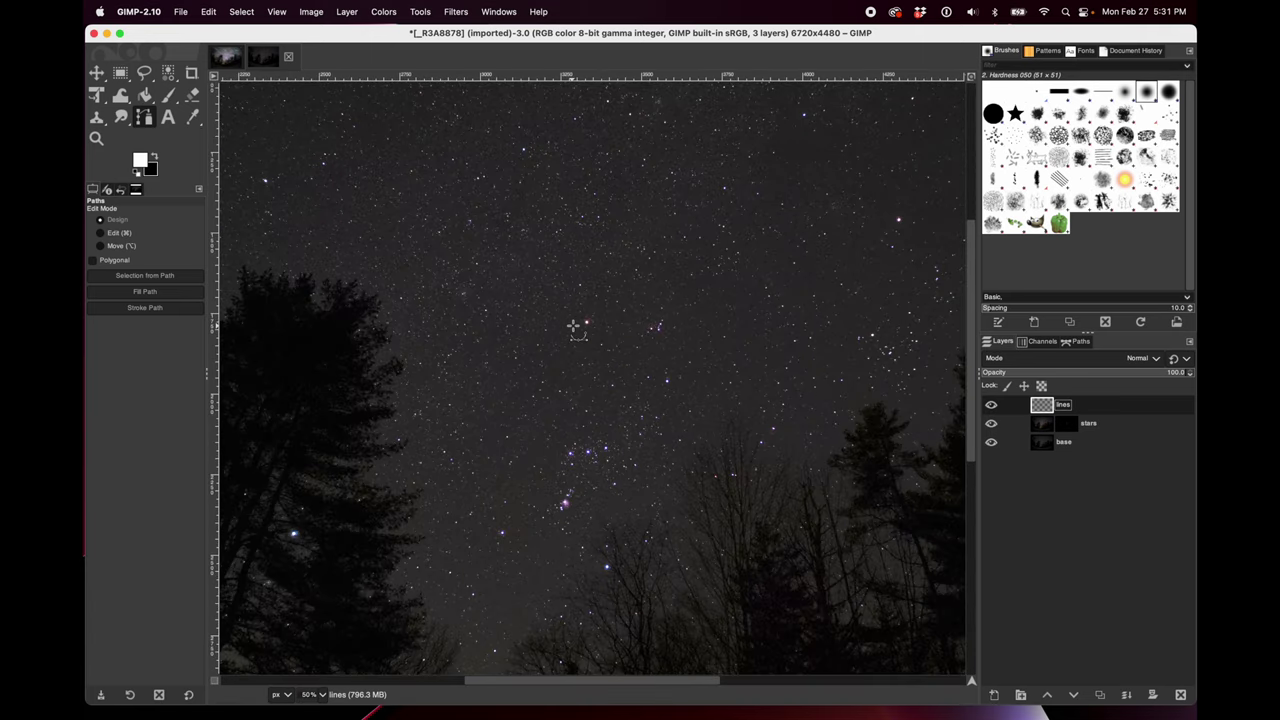
{"action": "left_click", "coordinate": [649, 330]}
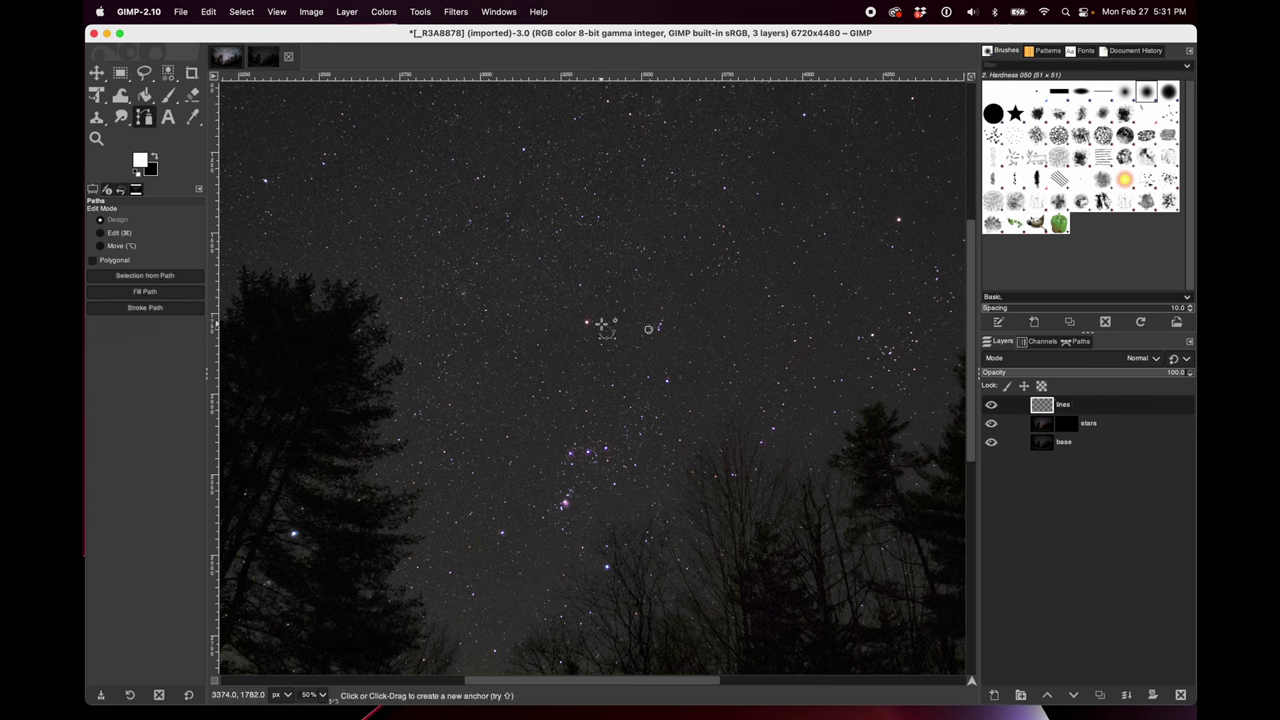
{"action": "left_click", "coordinate": [590, 323]}
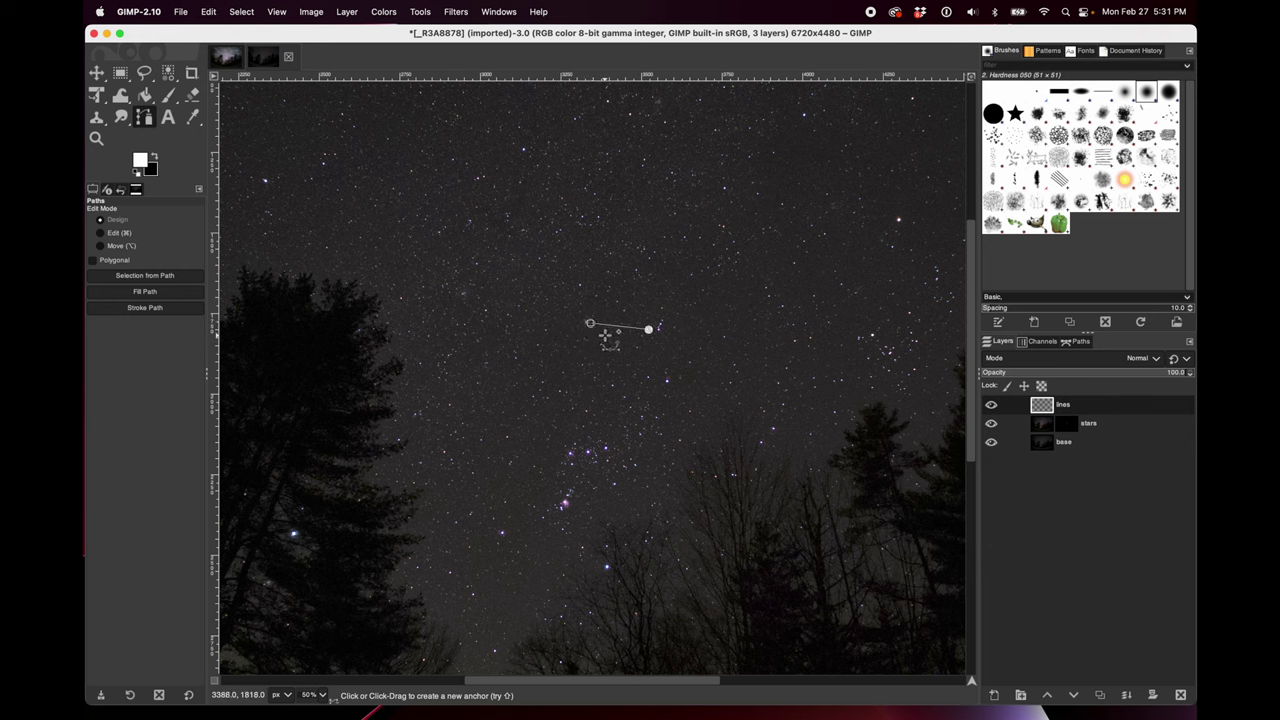
Stroke the path between the two upper stars with a 5 px solid white line
{"action": "left_click", "coordinate": [151, 308]}
{"action": "mouse_move", "coordinate": [205, 198]}
{"action": "left_mouse_down"}
{"action": "mouse_move", "coordinate": [369, 196]}
{"action": "mouse_move", "coordinate": [333, 186]}
{"action": "left_mouse_up"}
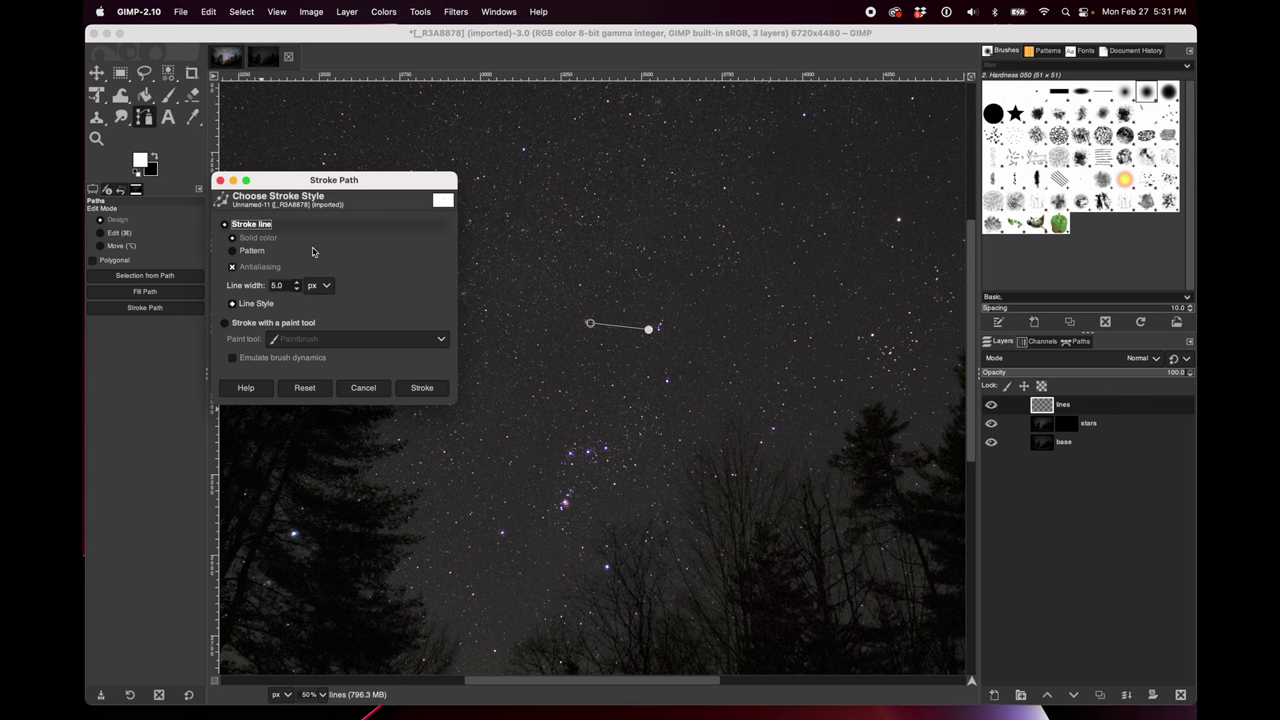
{"action": "left_click", "coordinate": [422, 389]}
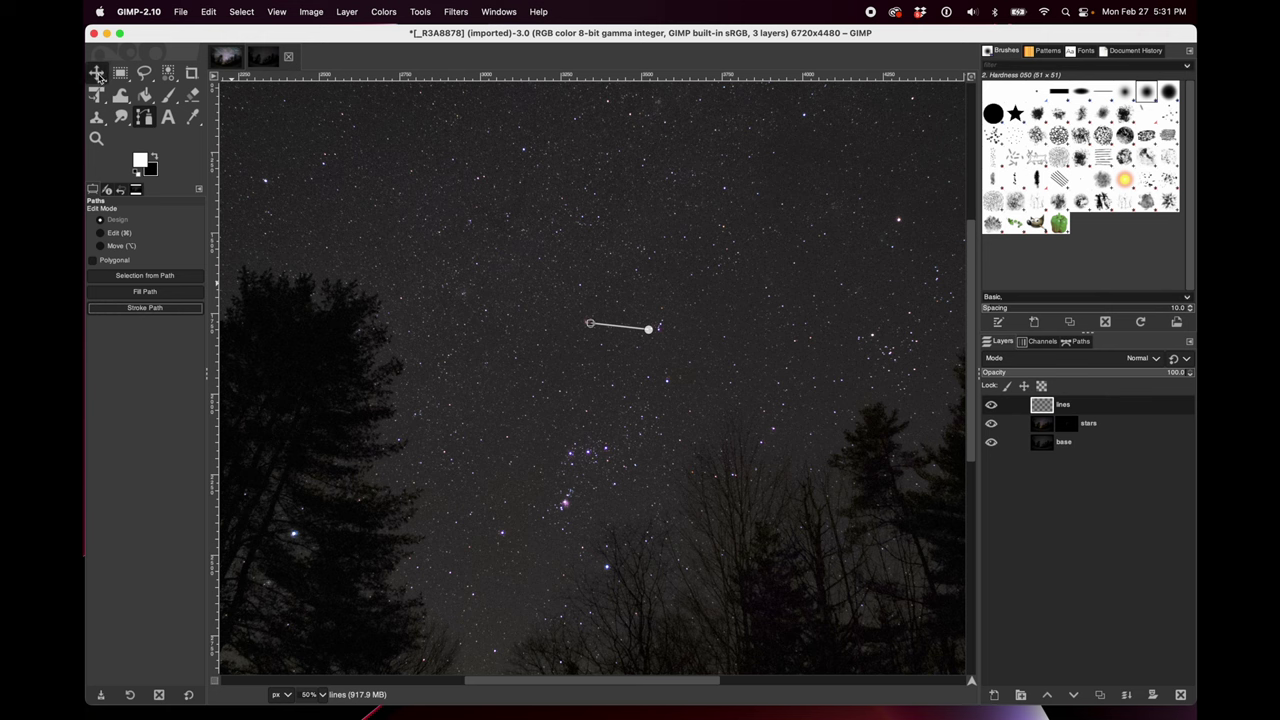
{"action": "left_click", "coordinate": [97, 73]}
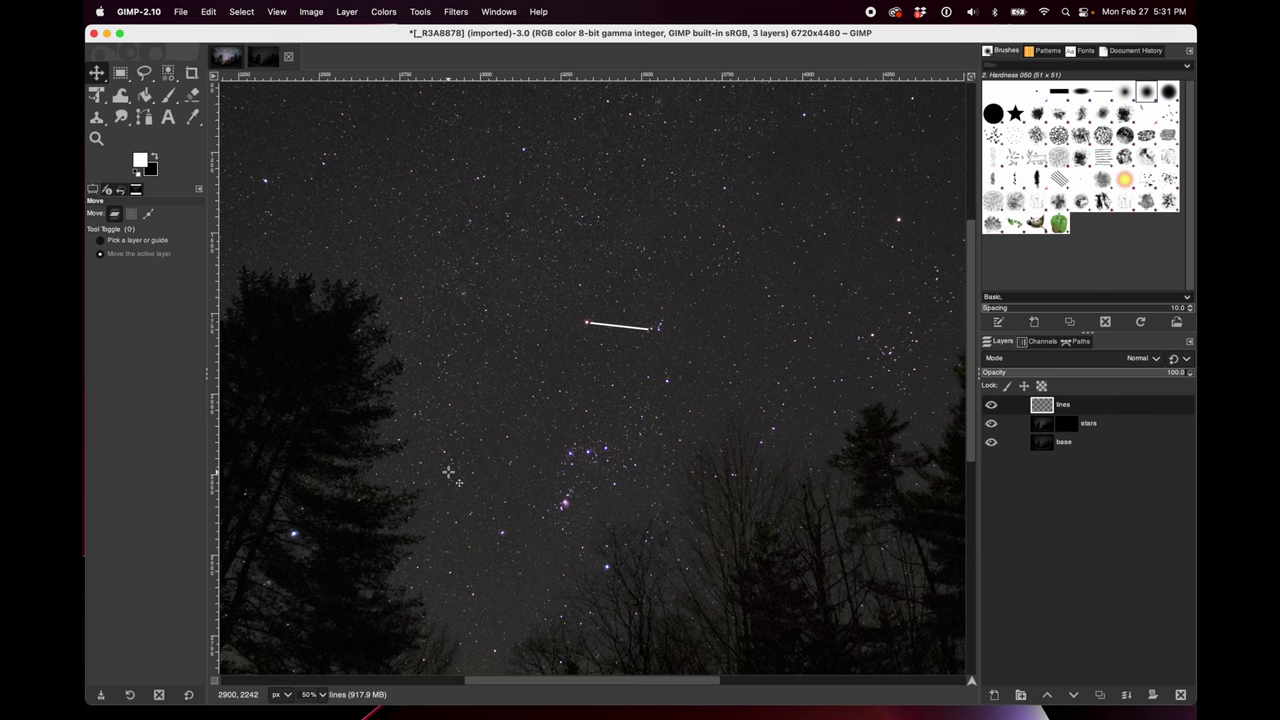
Draw and stroke a second path from the first line's right end to the bright star just below it
{"action": "left_click", "coordinate": [145, 118]}
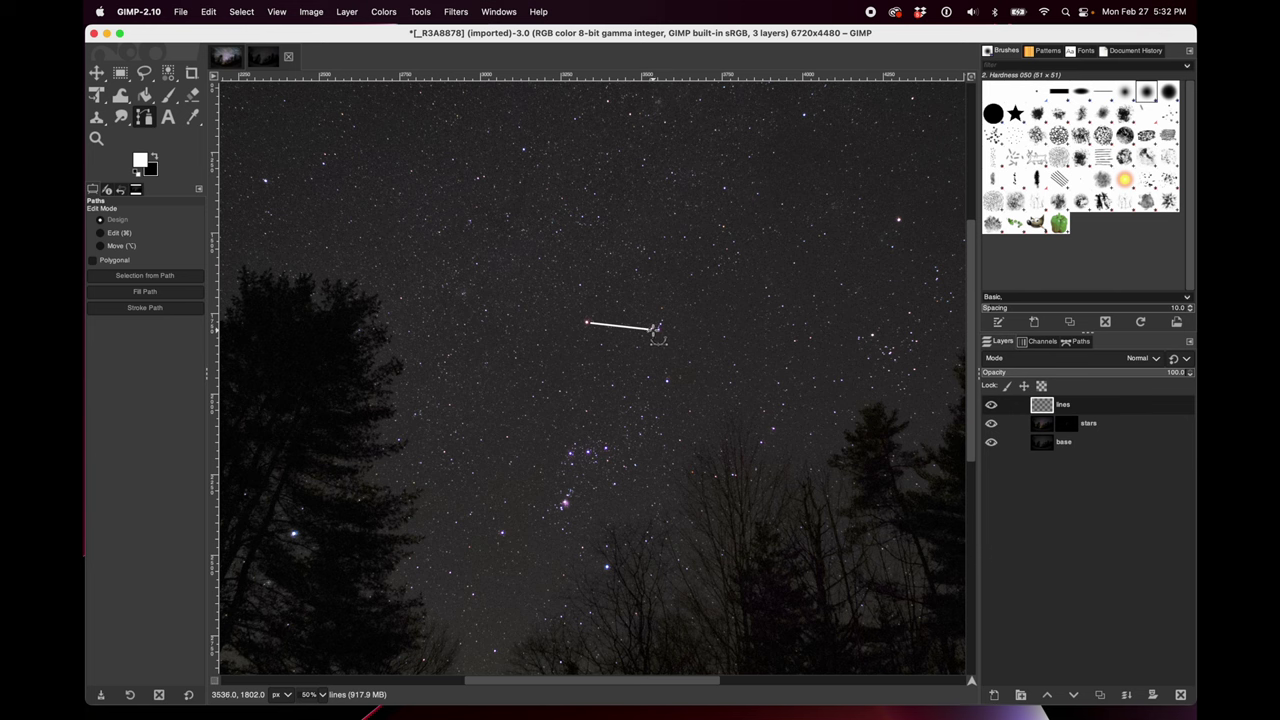
{"action": "left_click", "coordinate": [652, 328]}
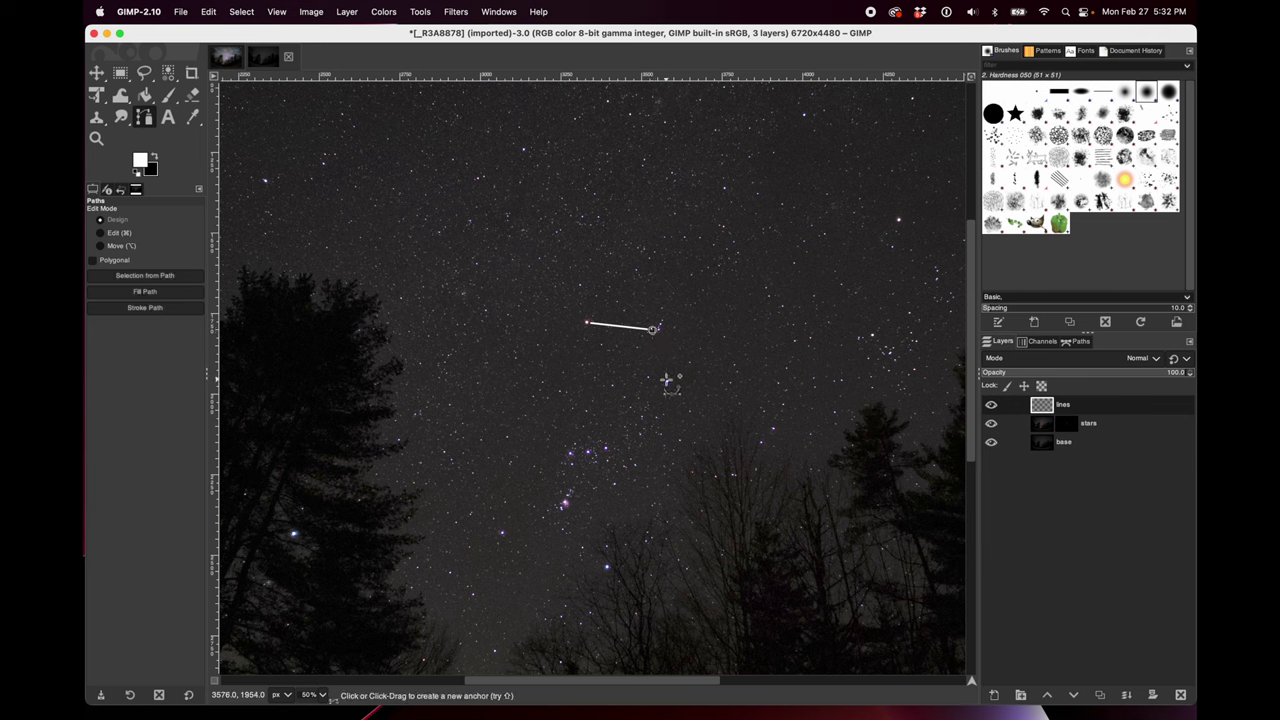
{"action": "left_click", "coordinate": [666, 378]}
{"action": "left_click", "coordinate": [156, 308]}
{"action": "left_click", "coordinate": [291, 398]}
{"action": "left_click", "coordinate": [96, 72]}
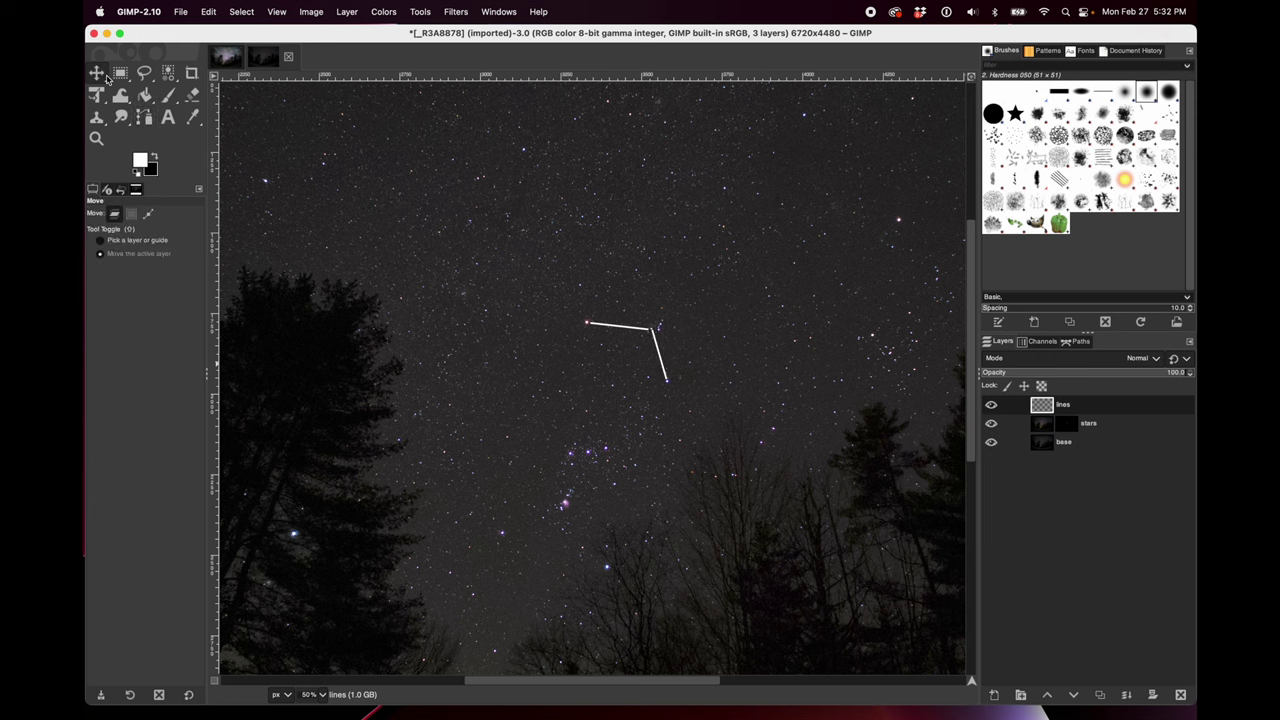
Draw and stroke the remaining paths joining Orion's shoulder, belt and lower stars to complete the constellation outline on the lines layer
{"action": "left_click", "coordinate": [144, 117]}
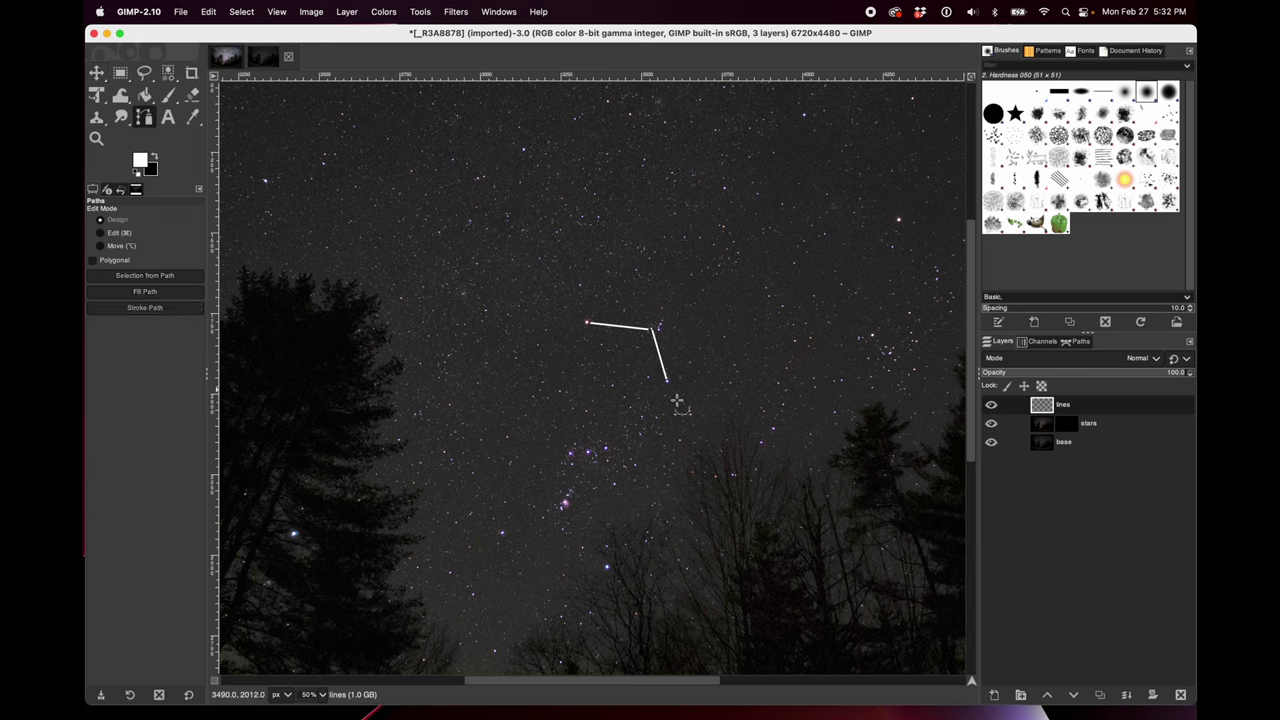
{"action": "left_click", "coordinate": [587, 325]}
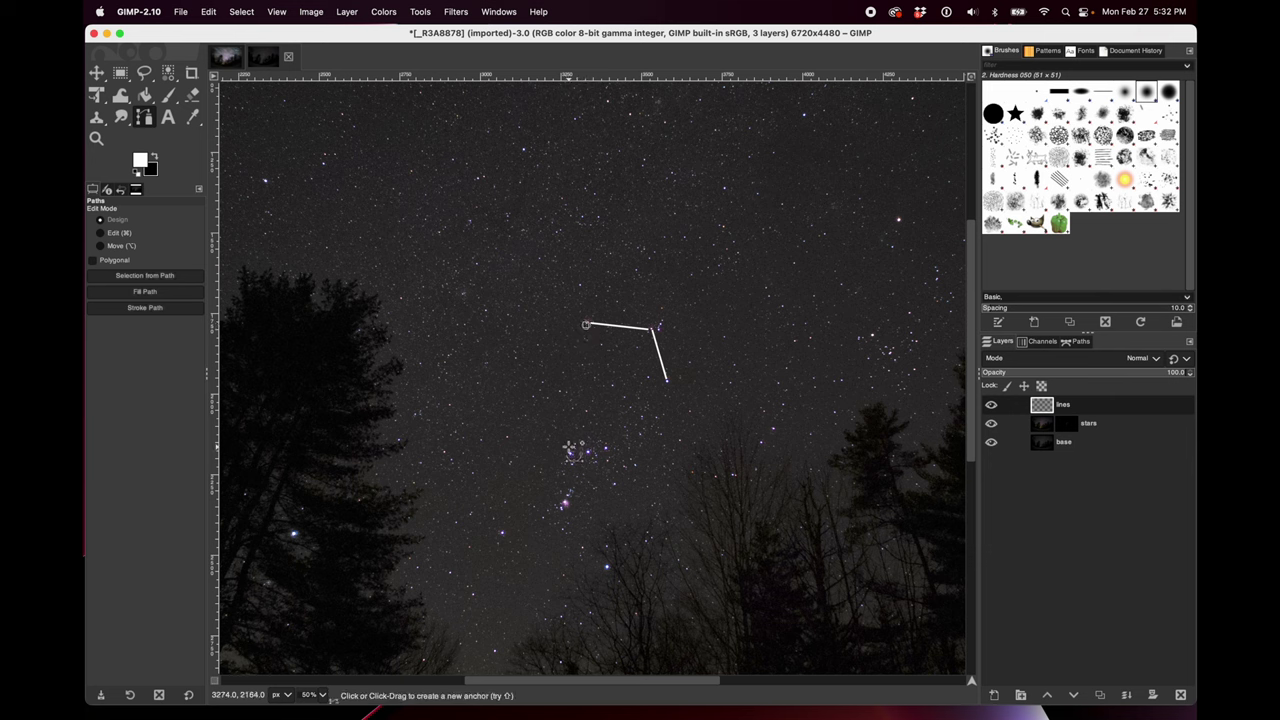
{"action": "left_click", "coordinate": [569, 455]}
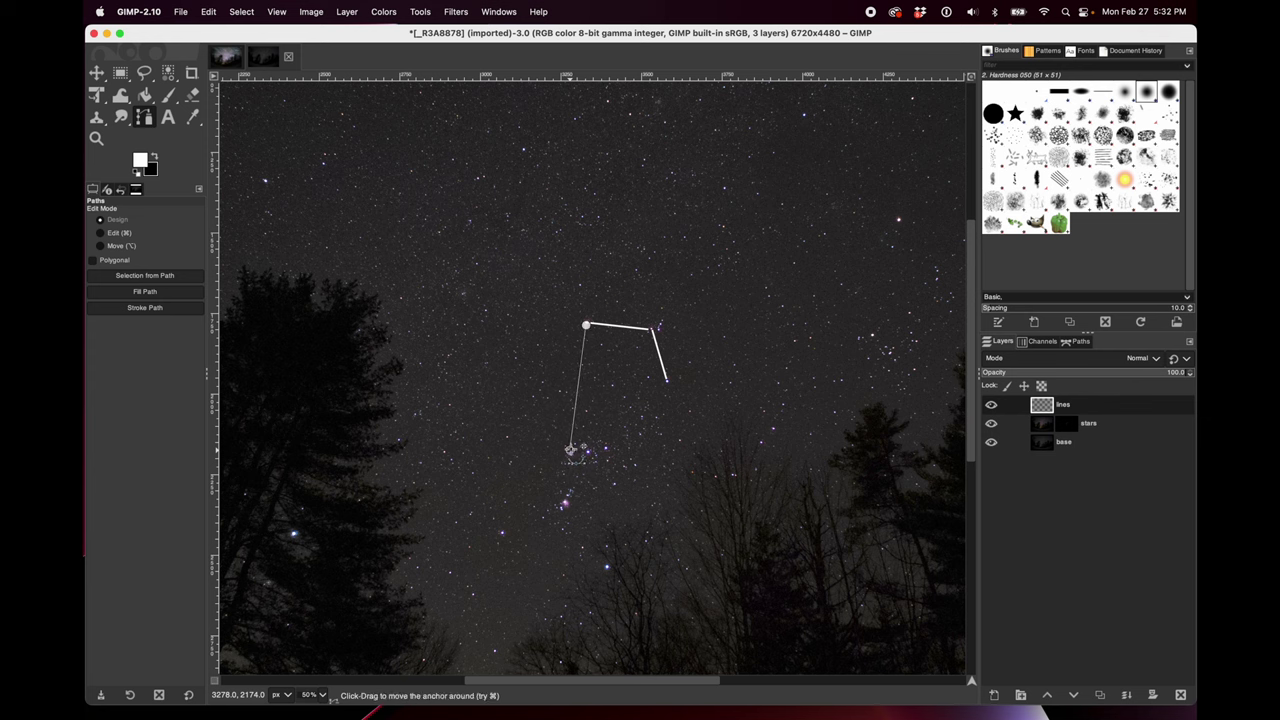
{"action": "left_click_drag", "start_coordinate": [569, 455], "coordinate": [505, 530]}
{"action": "left_click", "coordinate": [606, 566]}
{"action": "left_click", "coordinate": [605, 449]}
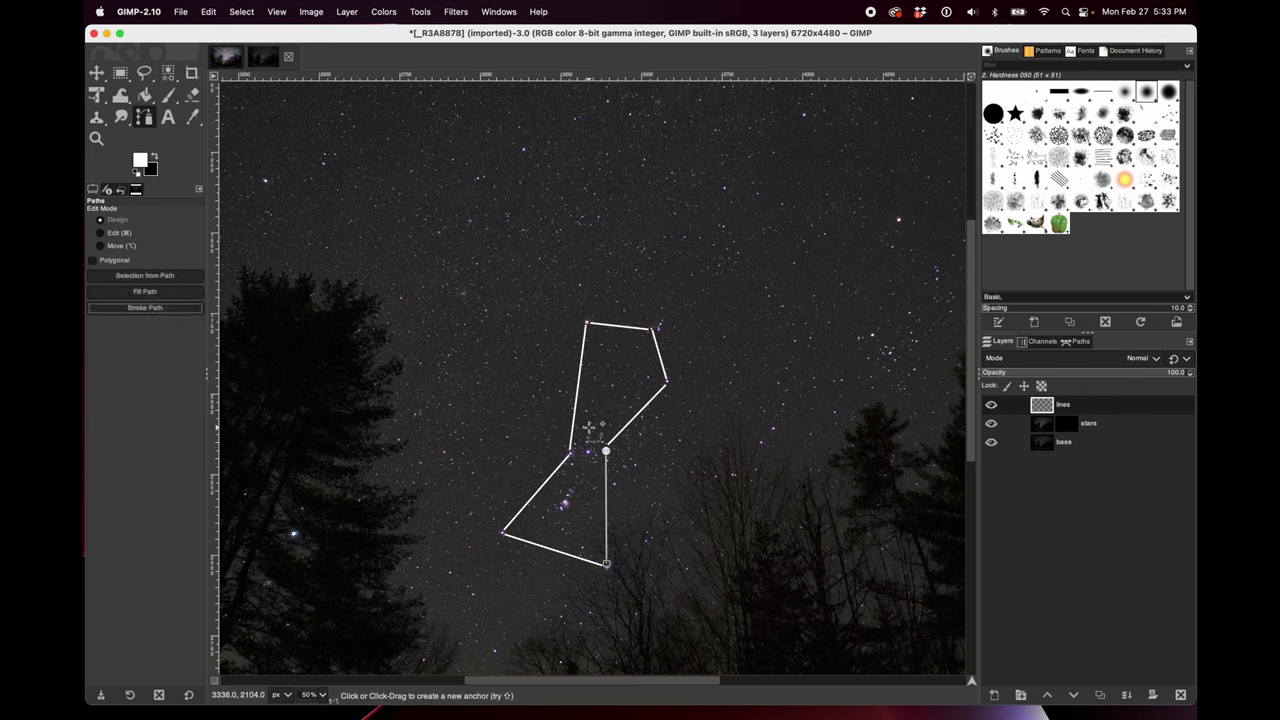
{"action": "key", "text": "m"}
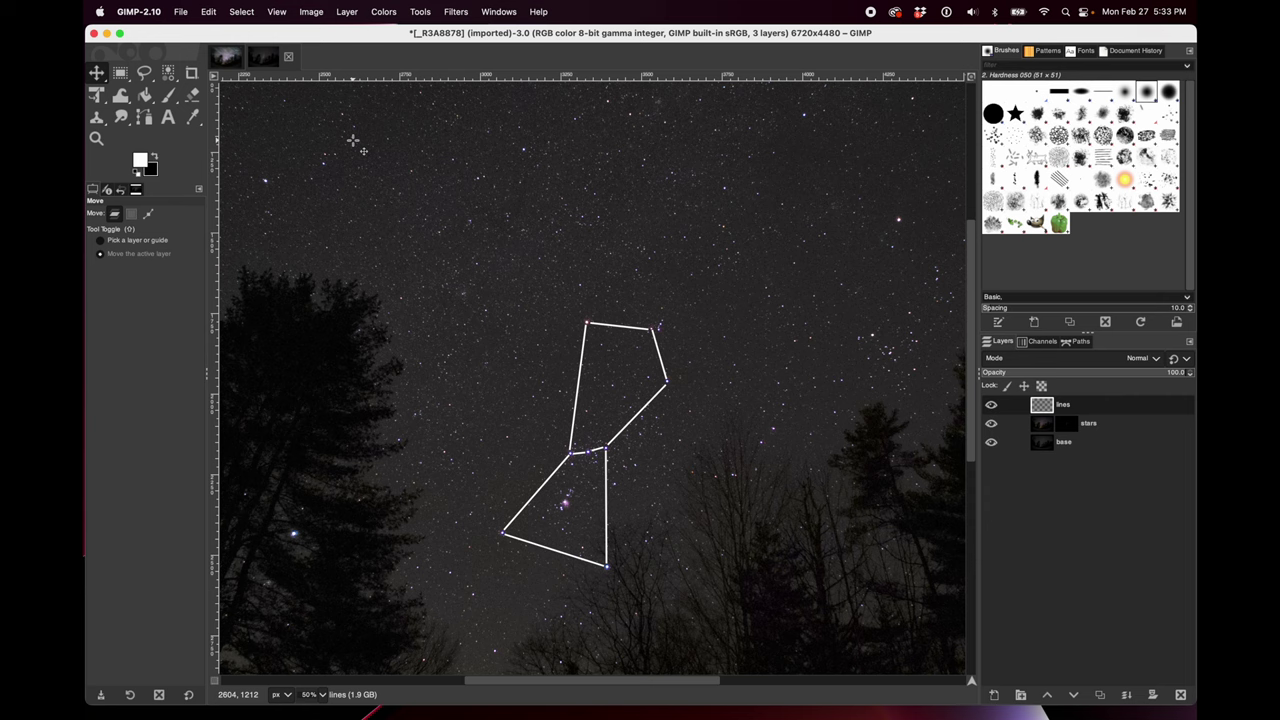
{"action": "scroll", "coordinate": [523, 231], "scroll_direction": "down", "scroll_amount": 2}
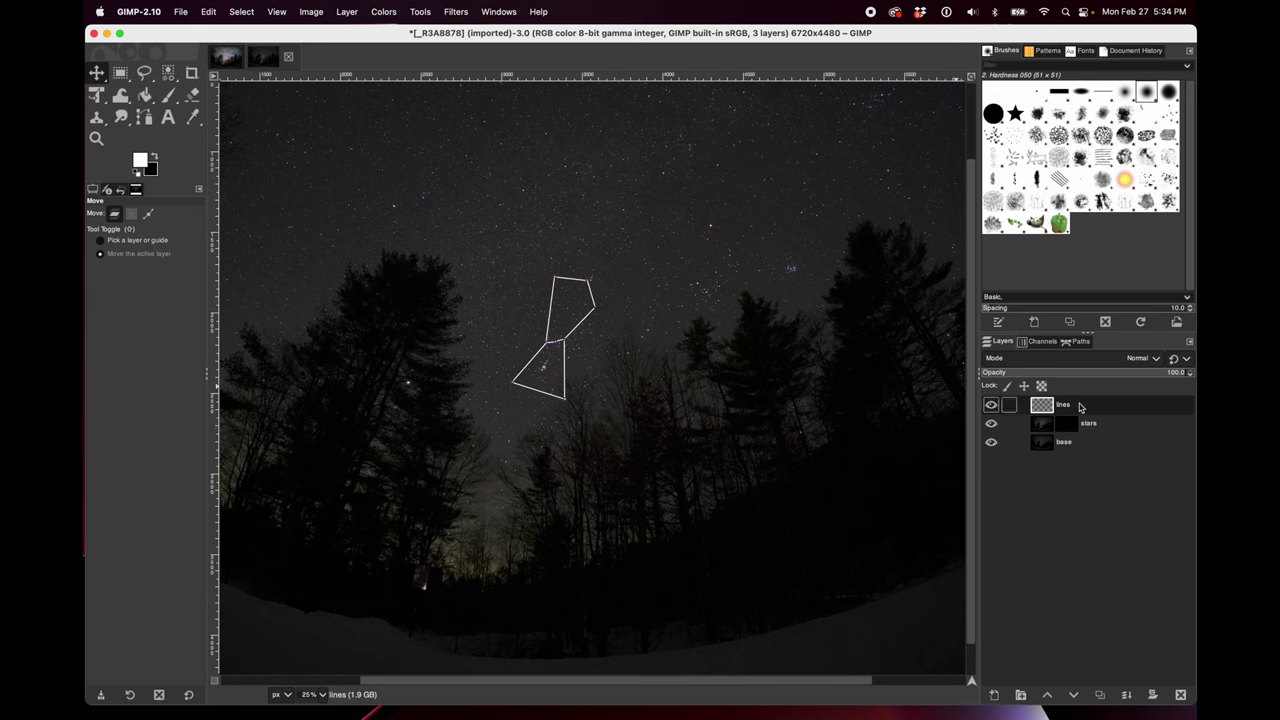
Start a Drop Shadow filter on the lines layer and set the shadow colour to bright cyan, 00fff4
{"action": "left_click", "coordinate": [457, 11]}
{"action": "mouse_move", "coordinate": [505, 141]}
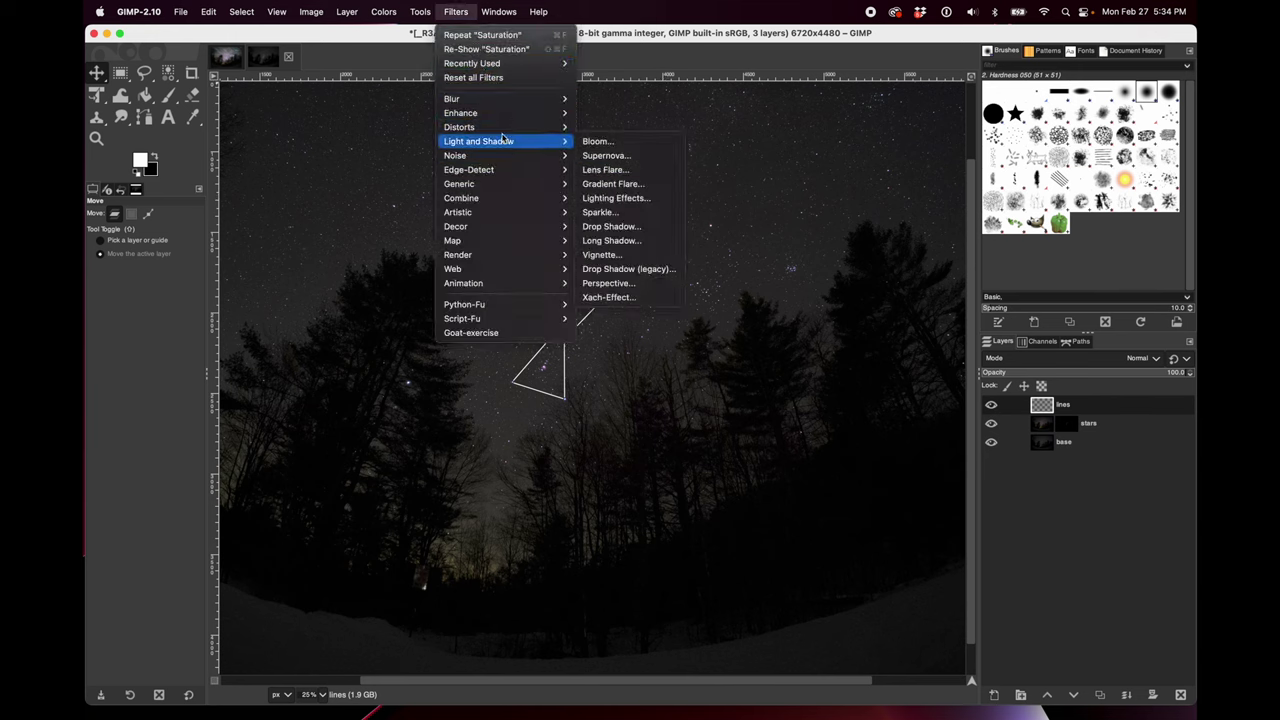
{"action": "left_click", "coordinate": [648, 228]}
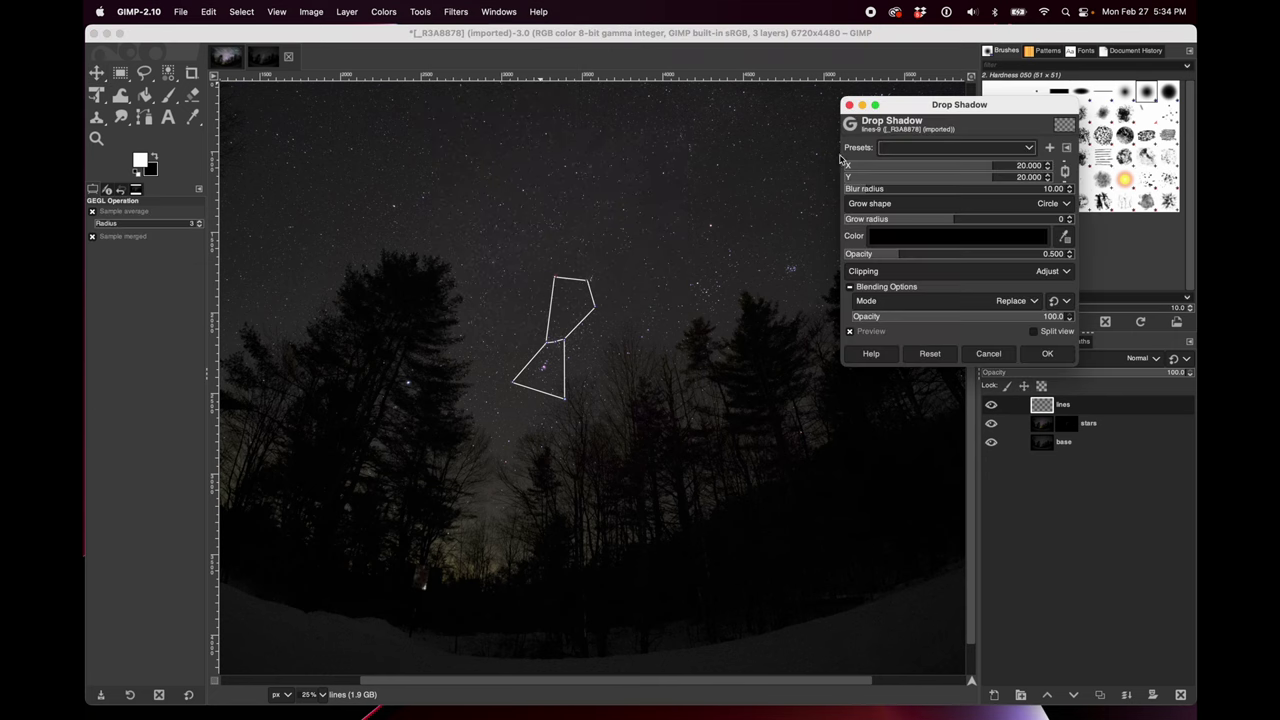
{"action": "left_click_drag", "start_coordinate": [900, 107], "coordinate": [732, 229]}
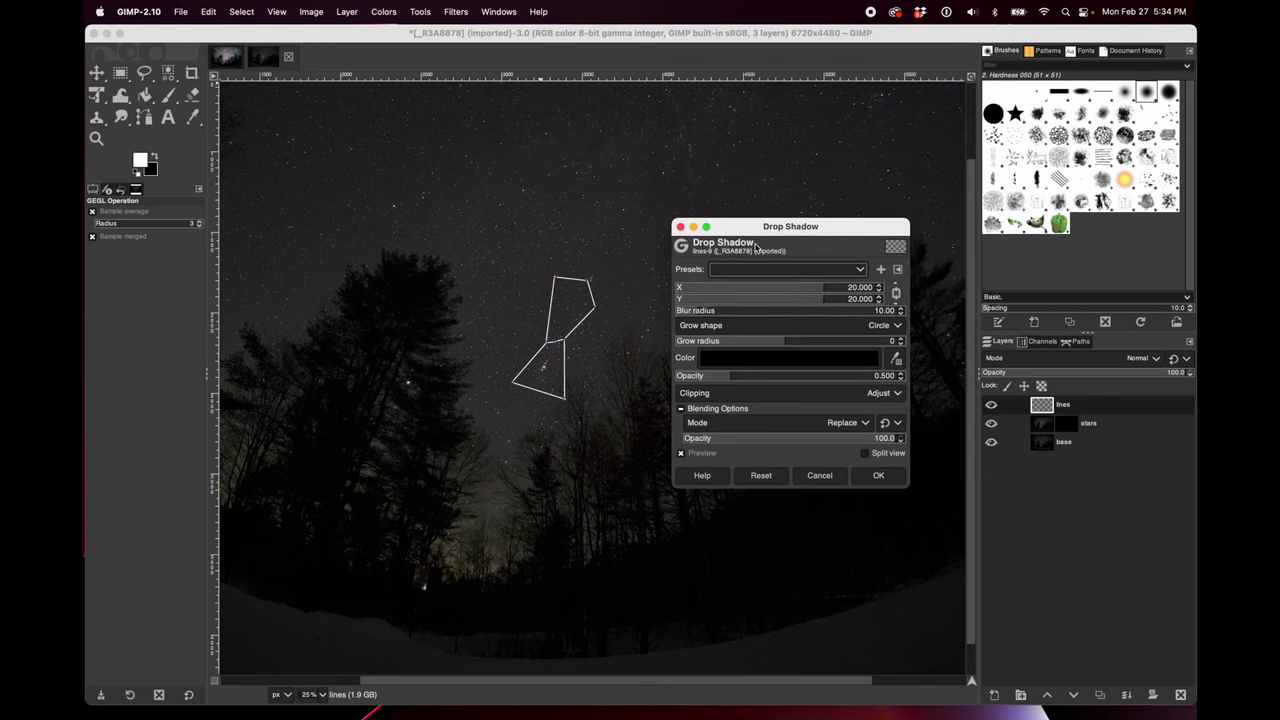
{"action": "left_click", "coordinate": [716, 365]}
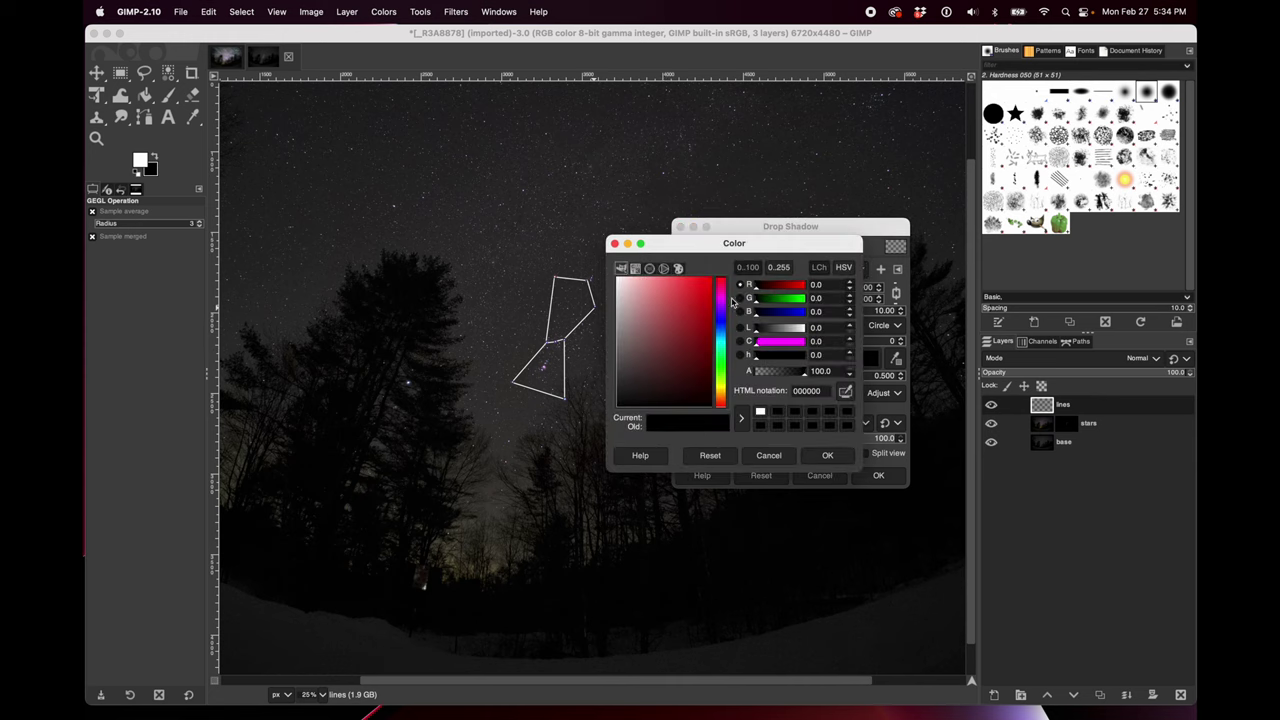
{"action": "left_click", "coordinate": [721, 348]}
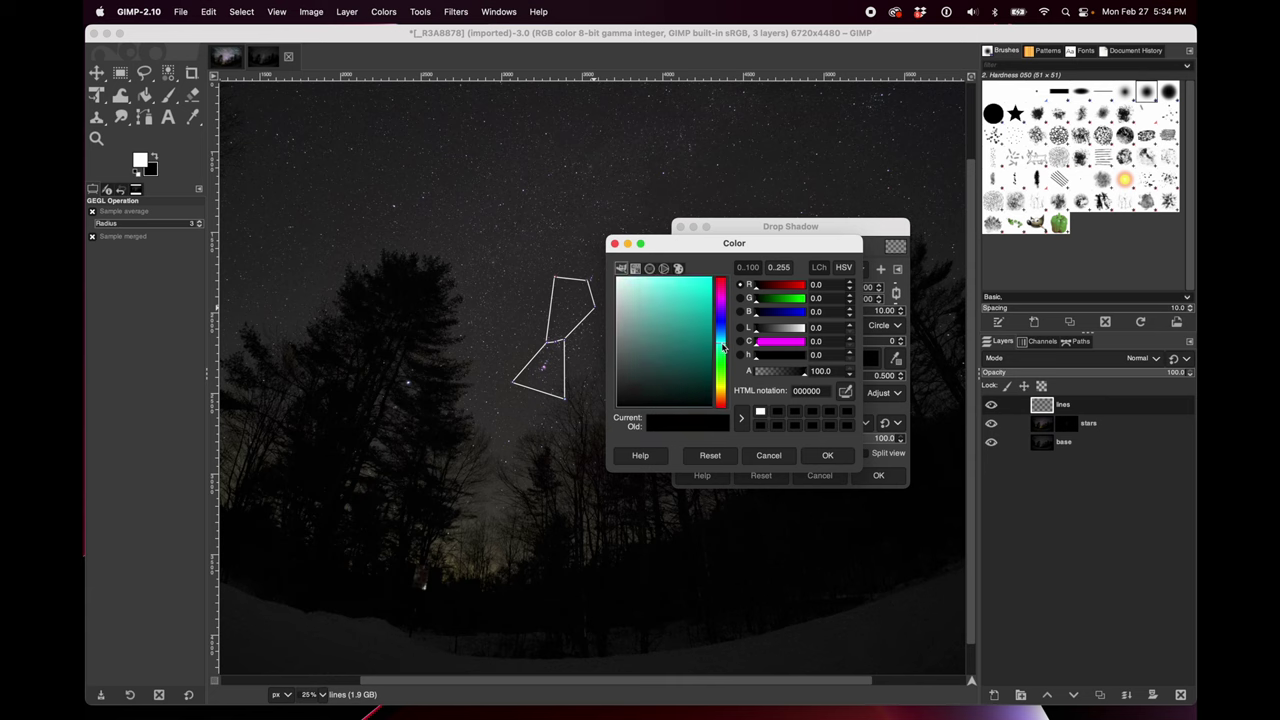
{"action": "left_click", "coordinate": [707, 284]}
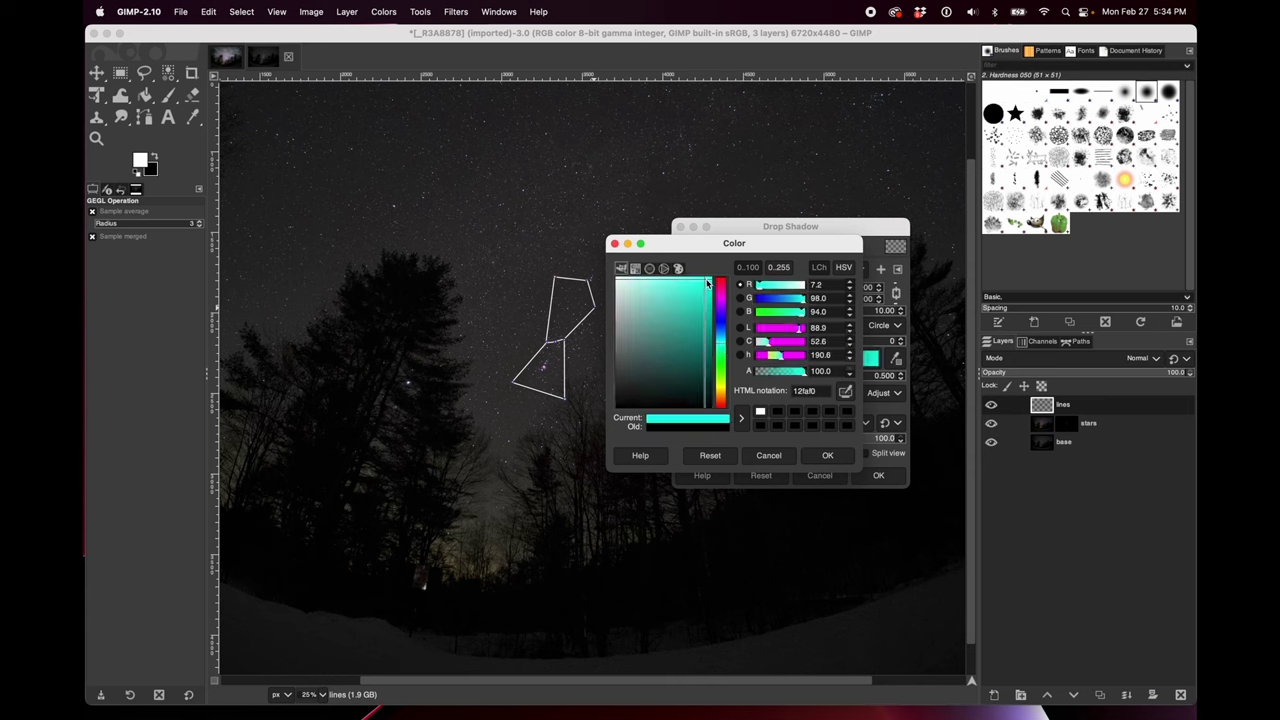
{"action": "left_click", "coordinate": [714, 274]}
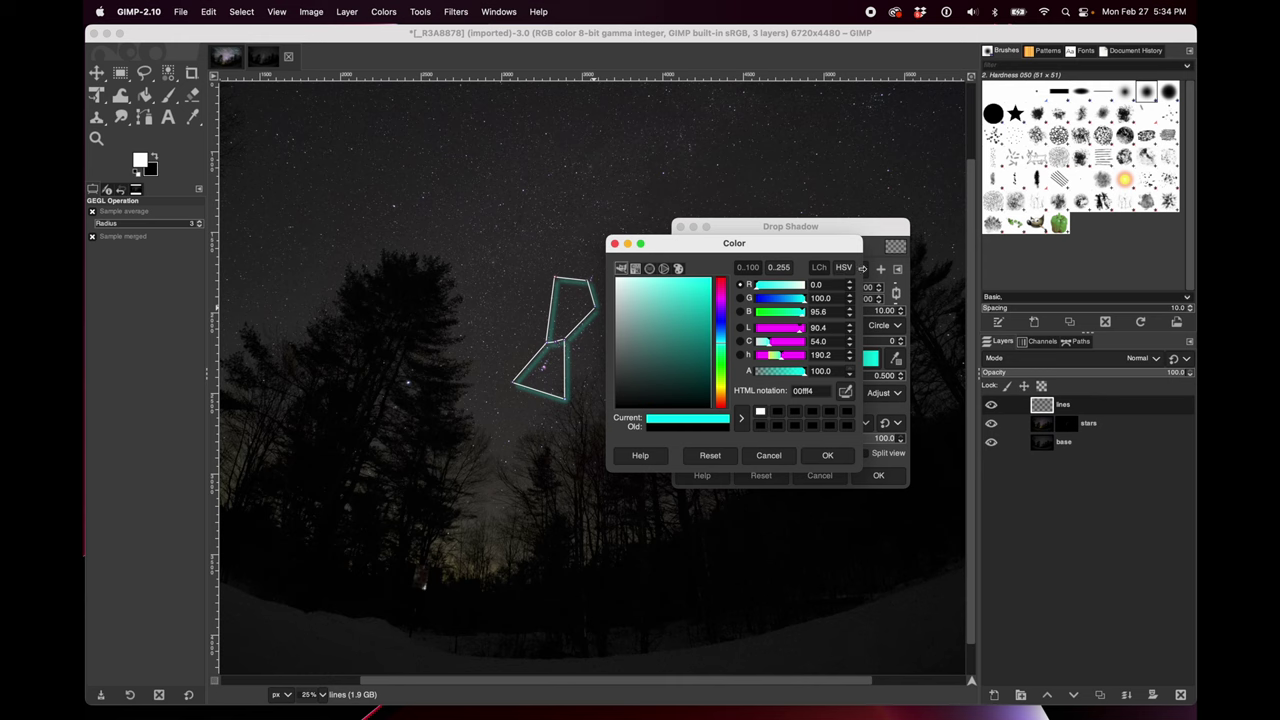
{"action": "left_click", "coordinate": [827, 455]}
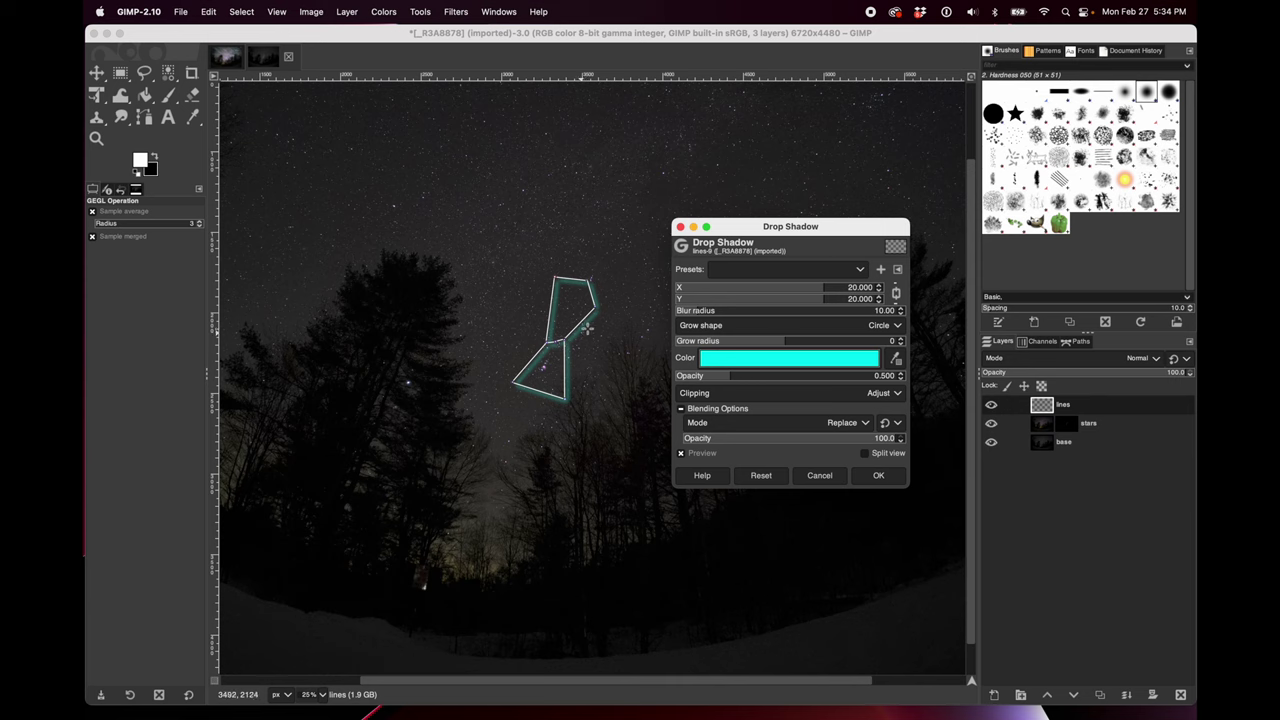
Set the shadow's X and Y offsets to 0, grow radius to 7, blur radius to 13.84 and blending opacity to 86.7
{"action": "scroll", "coordinate": [857, 287], "scroll_direction": "up", "scroll_amount": 3}
{"action": "scroll", "coordinate": [853, 287], "scroll_direction": "down", "scroll_amount": 3}
{"action": "left_click_drag", "start_coordinate": [857, 287], "coordinate": [860, 287]}
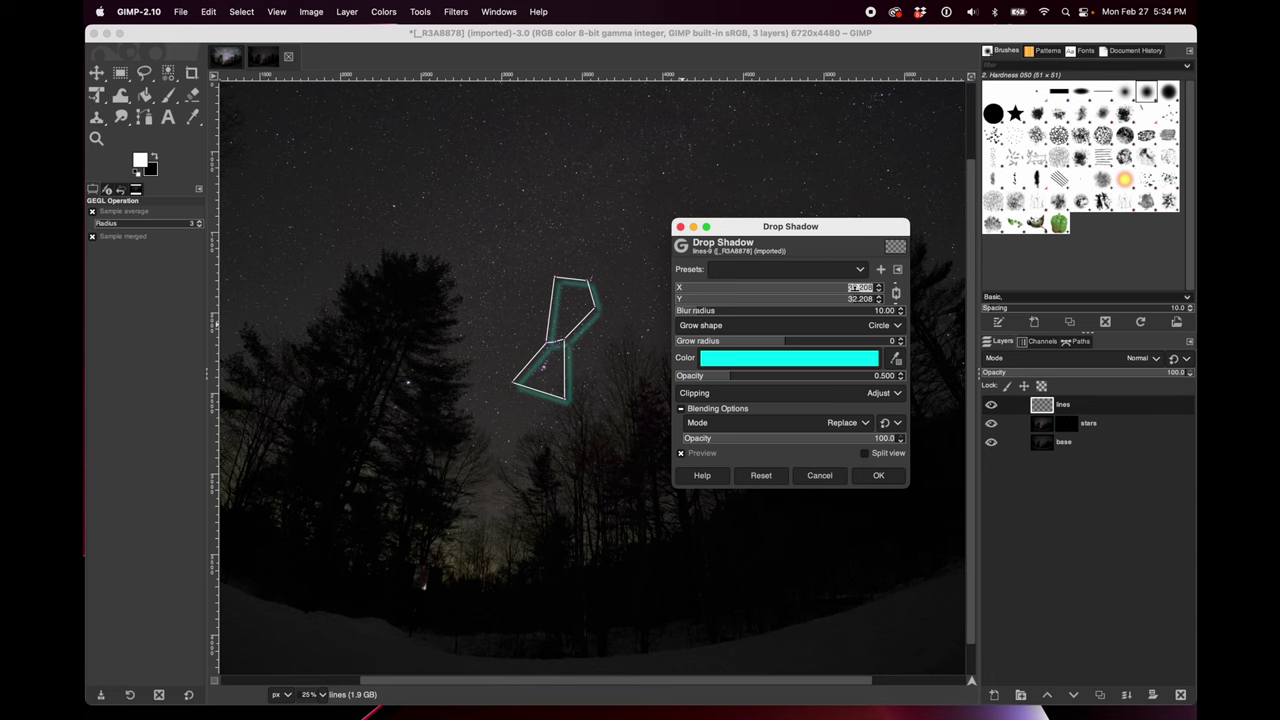
{"action": "type", "text": "0"}
{"action": "key", "text": "Return"}
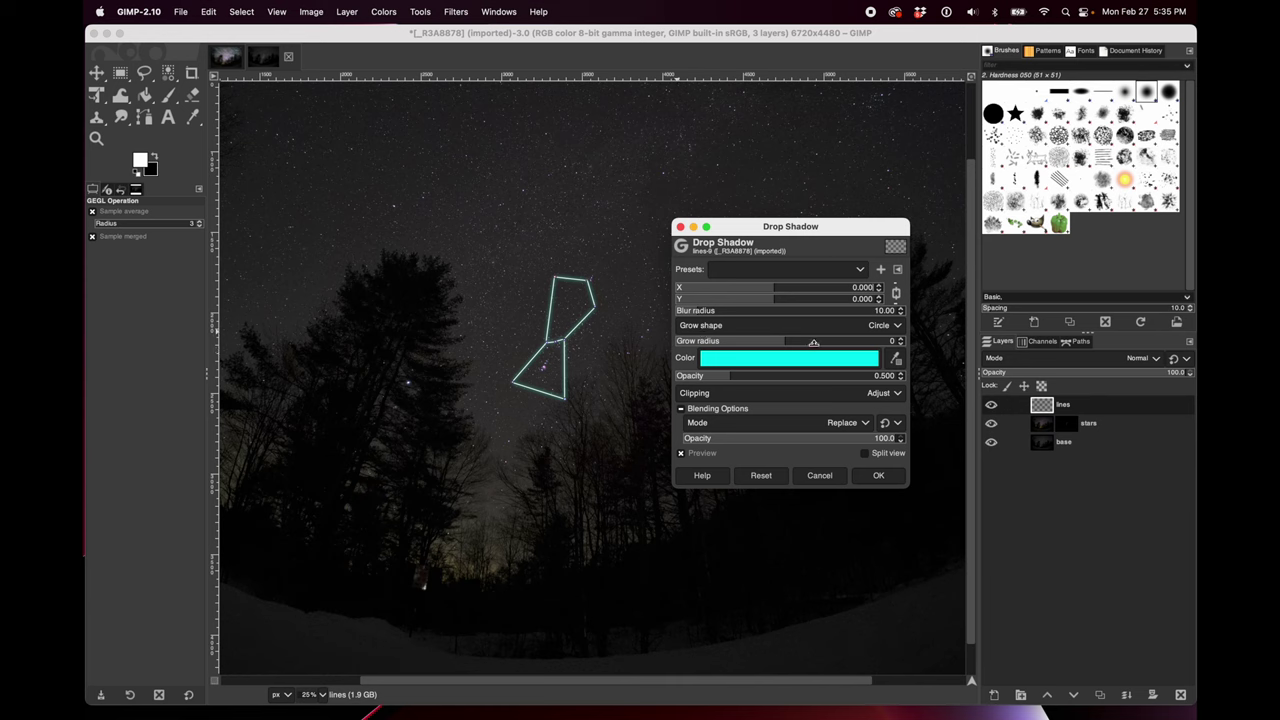
{"action": "mouse_move", "coordinate": [810, 340]}
{"action": "left_mouse_down"}
{"action": "mouse_move", "coordinate": [827, 340]}
{"action": "mouse_move", "coordinate": [816, 340]}
{"action": "left_mouse_up"}
{"action": "left_click_drag", "start_coordinate": [766, 310], "coordinate": [708, 311]}
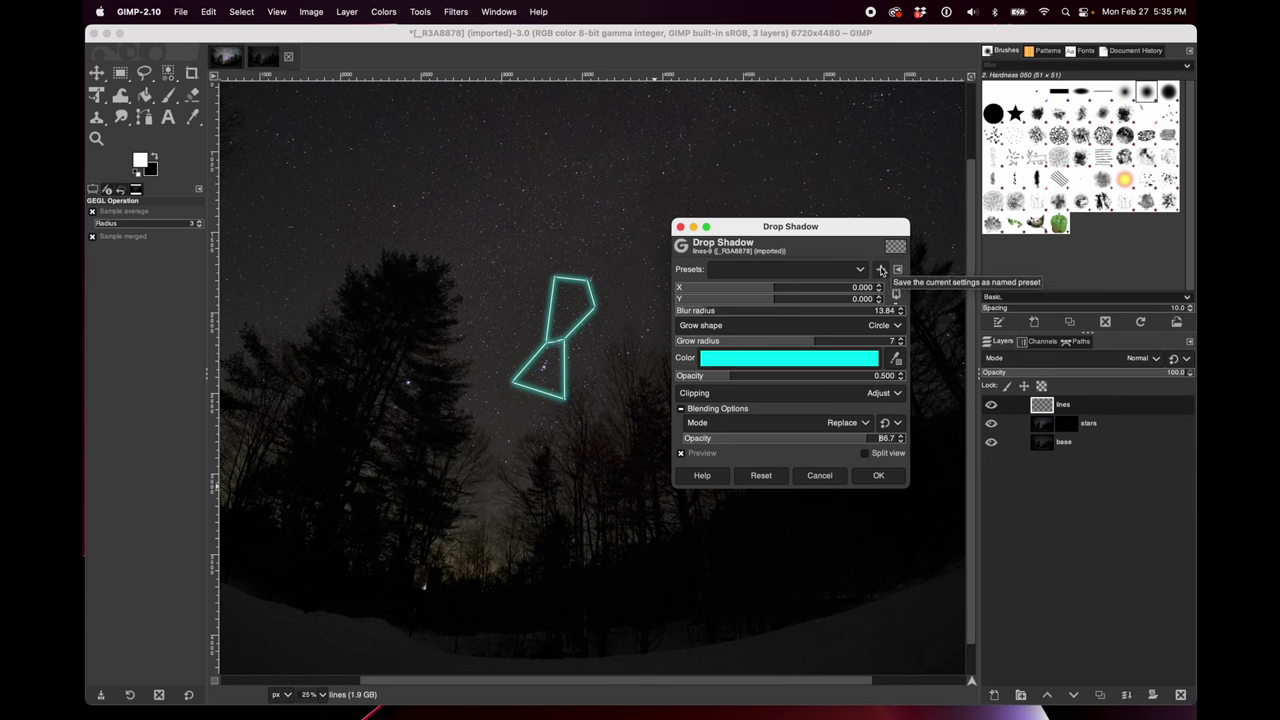
Save the Drop Shadow settings as a preset named "blue glow" and apply the filter to the lines layer
{"action": "left_click", "coordinate": [881, 271]}
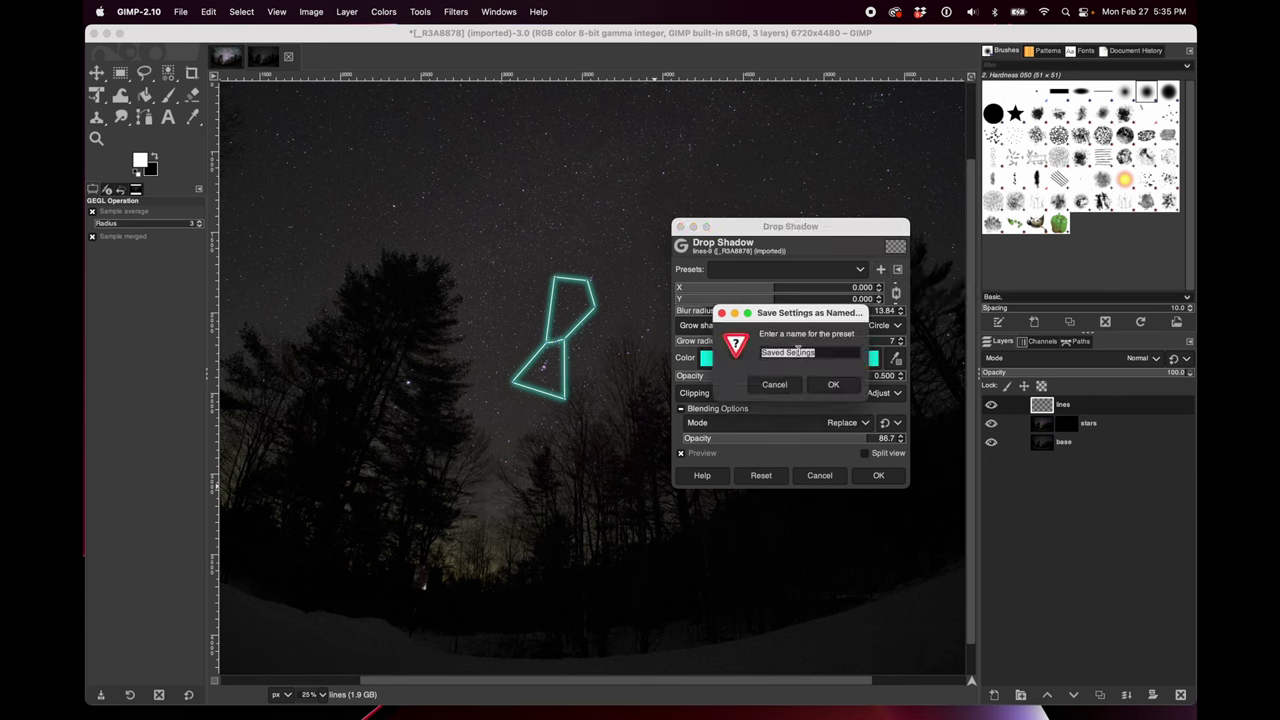
{"action": "type", "text": "bly"}
{"action": "key", "text": "Return"}
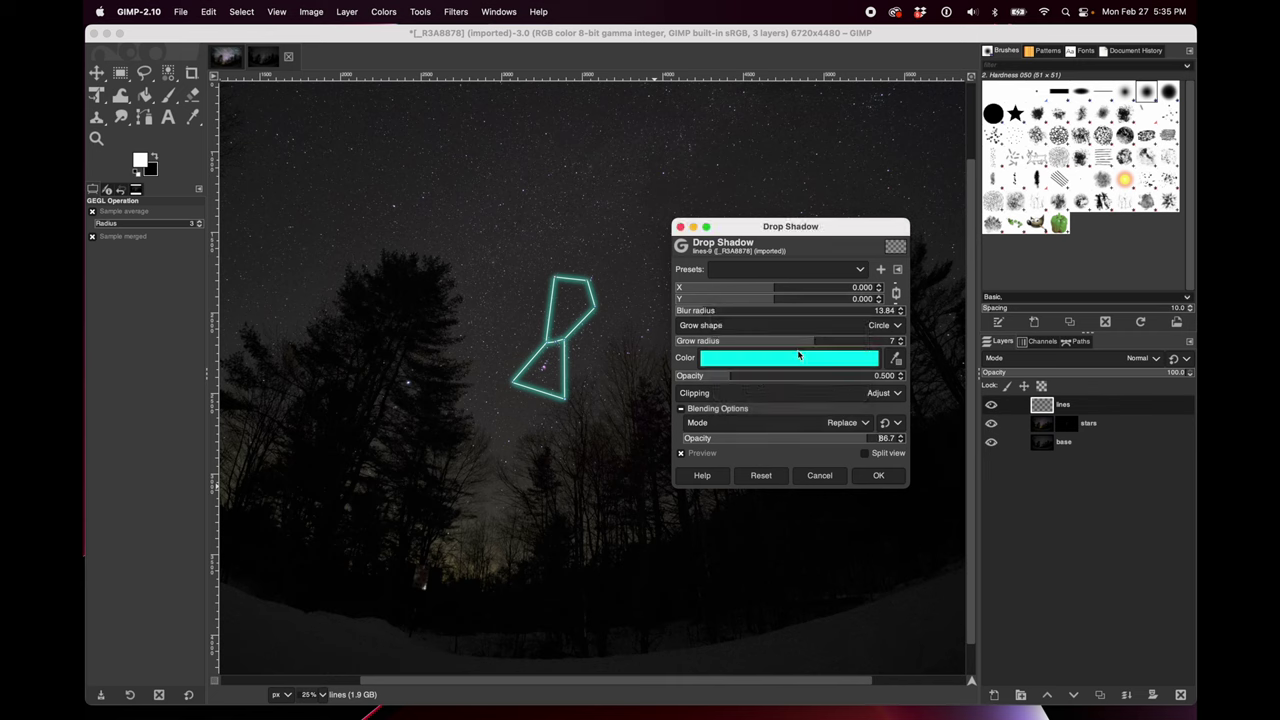
{"action": "left_click", "coordinate": [878, 476]}
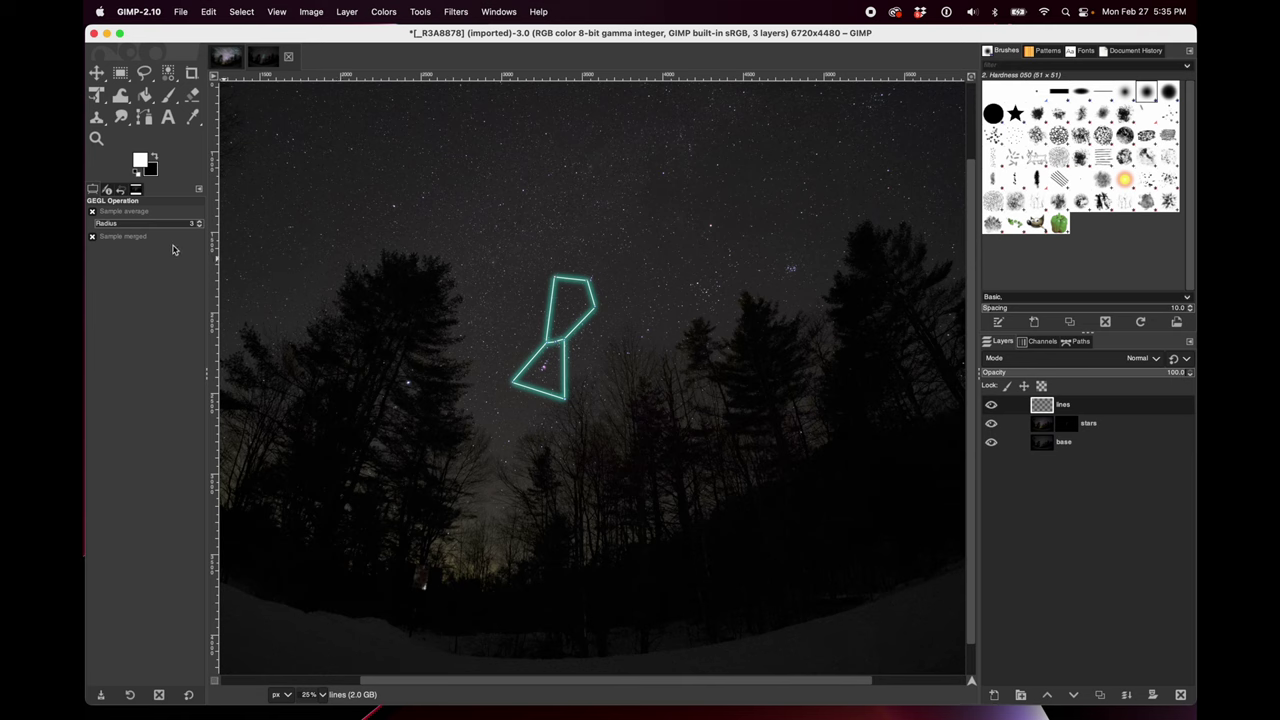
Add the white text "Orion" in Avenir Light at 150 px beside the constellation's upper end
{"action": "left_click", "coordinate": [168, 117]}
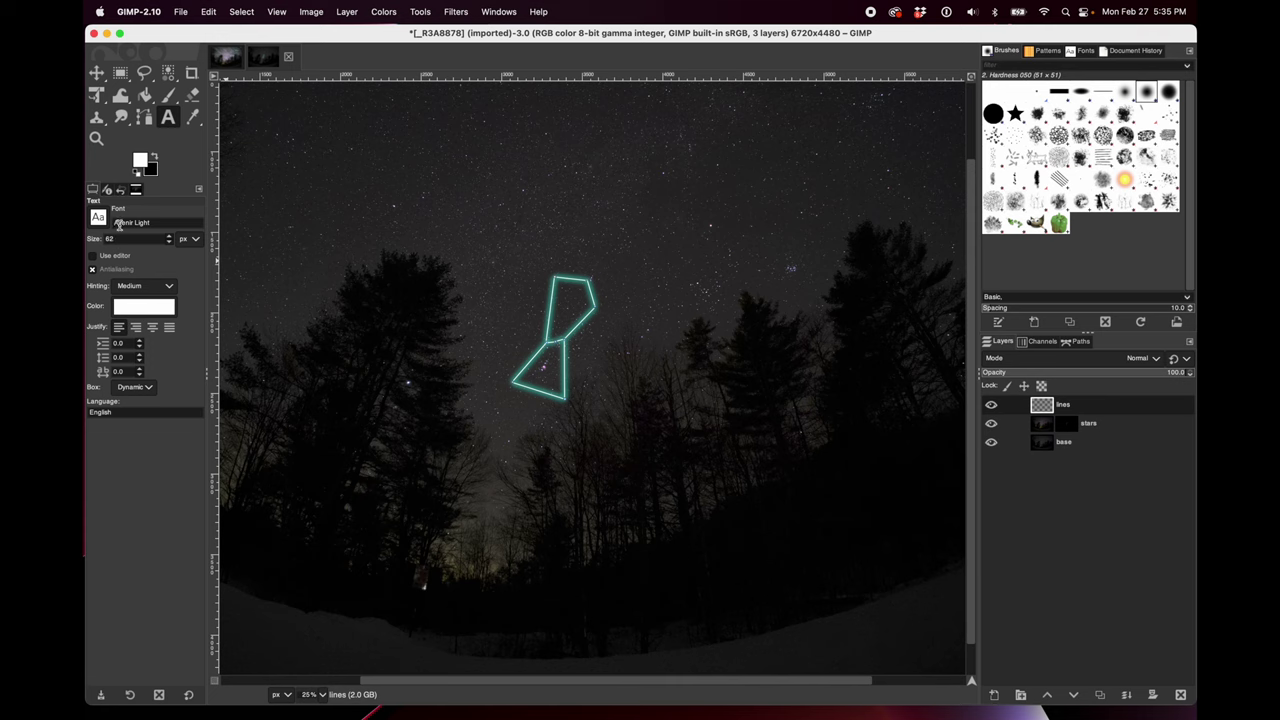
{"action": "double_click", "coordinate": [112, 239]}
{"action": "left_click", "coordinate": [608, 277]}
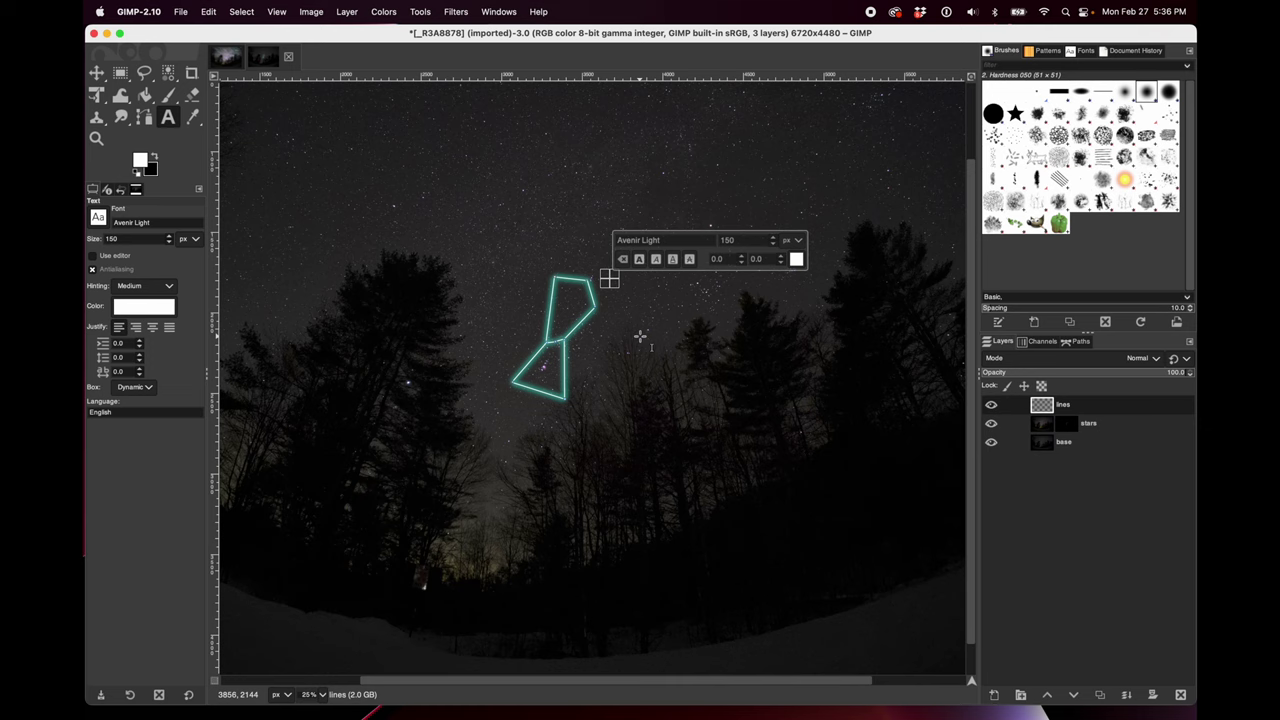
{"action": "type", "text": "Orion"}
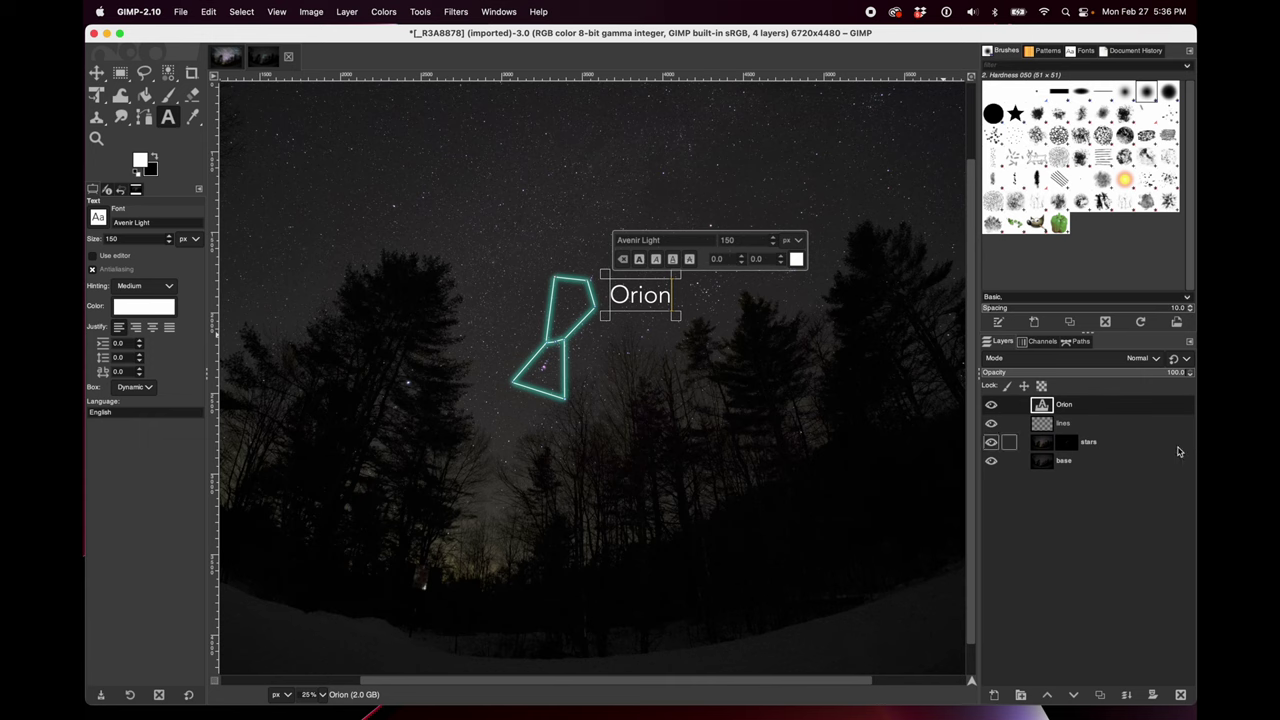
Select the Orion text layer and move it slightly up and closer to the constellation lines
{"action": "left_click", "coordinate": [1100, 422]}
{"action": "left_click", "coordinate": [1094, 406]}
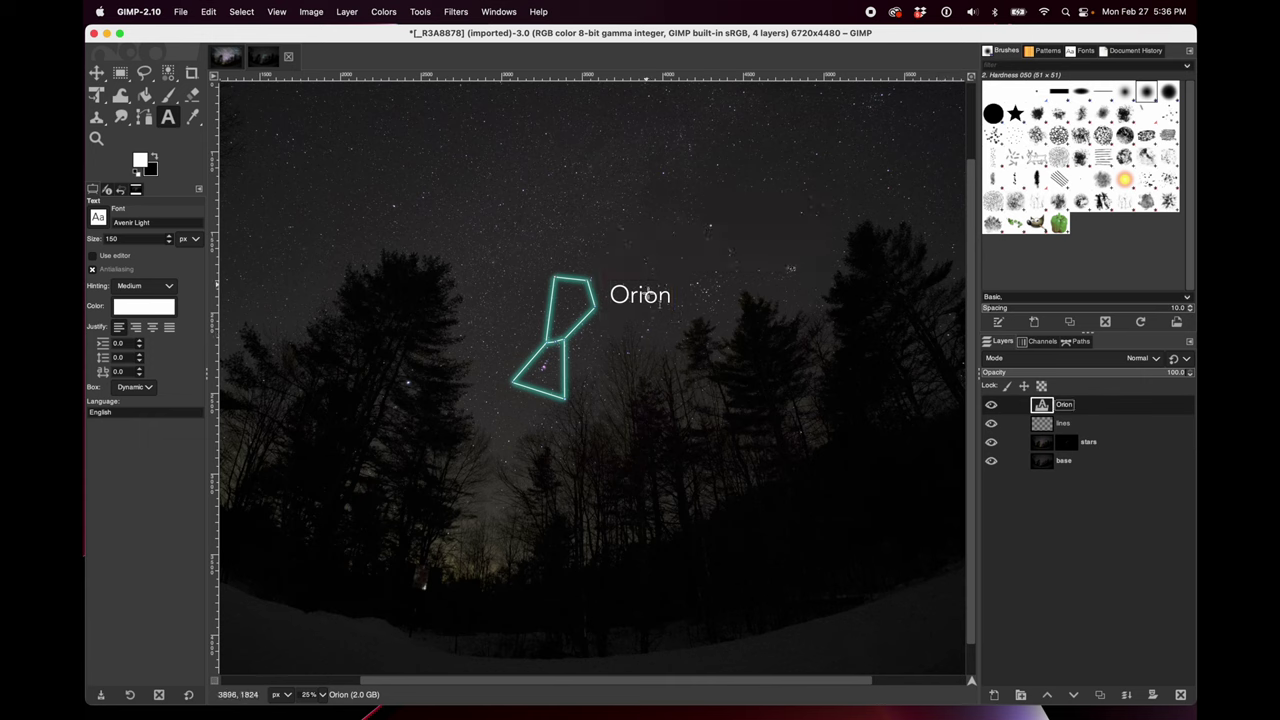
{"action": "left_click", "coordinate": [96, 72]}
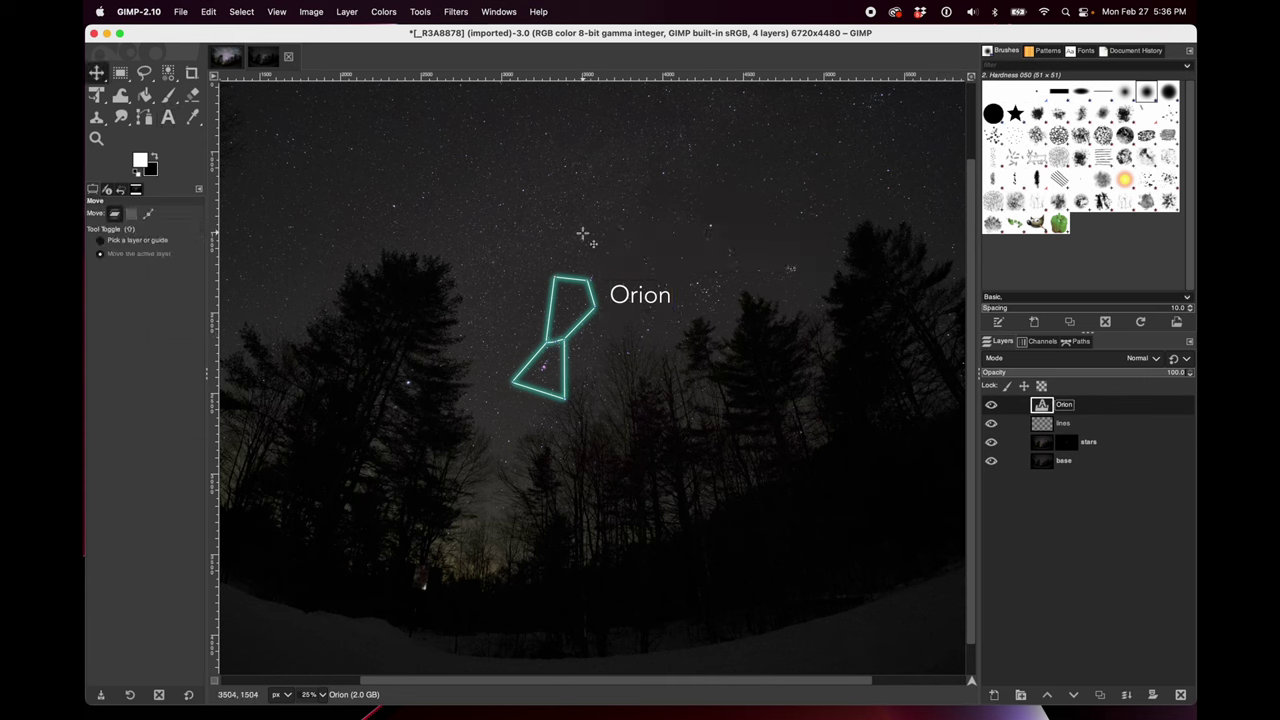
{"action": "left_click_drag", "start_coordinate": [634, 306], "coordinate": [627, 296]}
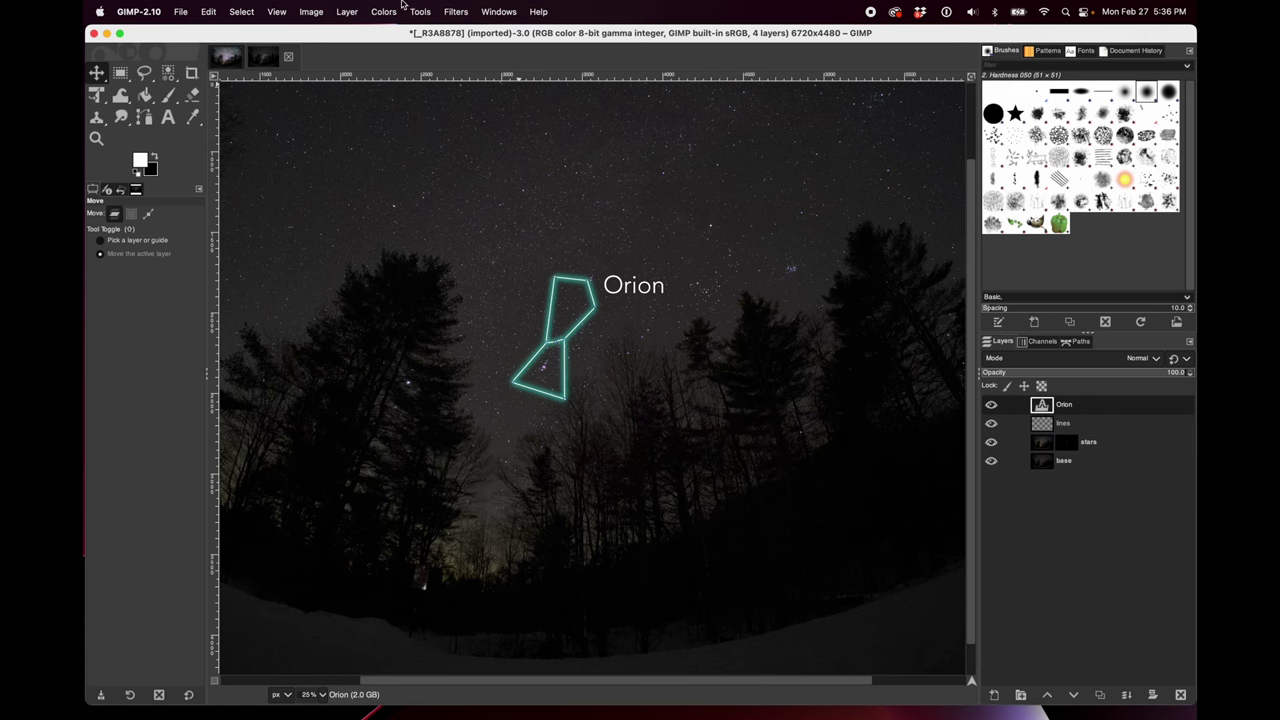
Apply a Drop Shadow to the Orion text layer using the saved "blue glow" preset
{"action": "left_click", "coordinate": [455, 11]}
{"action": "mouse_move", "coordinate": [510, 142]}
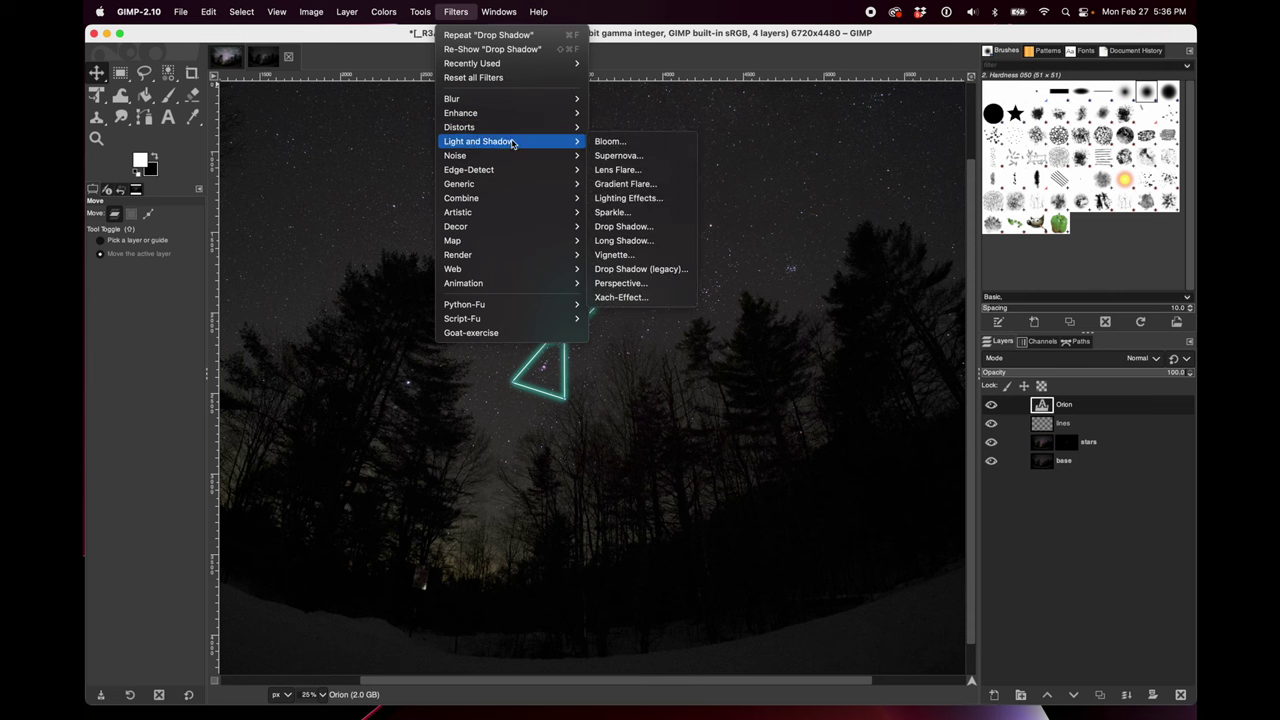
{"action": "left_click", "coordinate": [630, 230]}
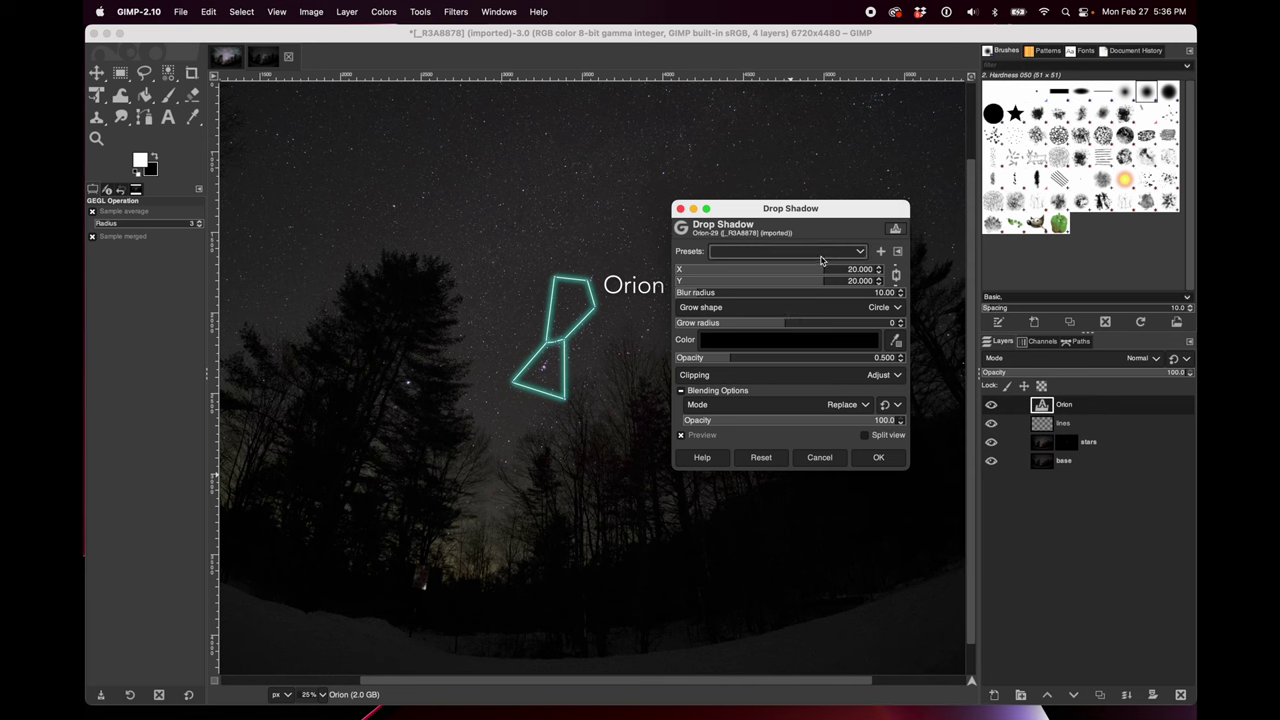
{"action": "left_click", "coordinate": [843, 251]}
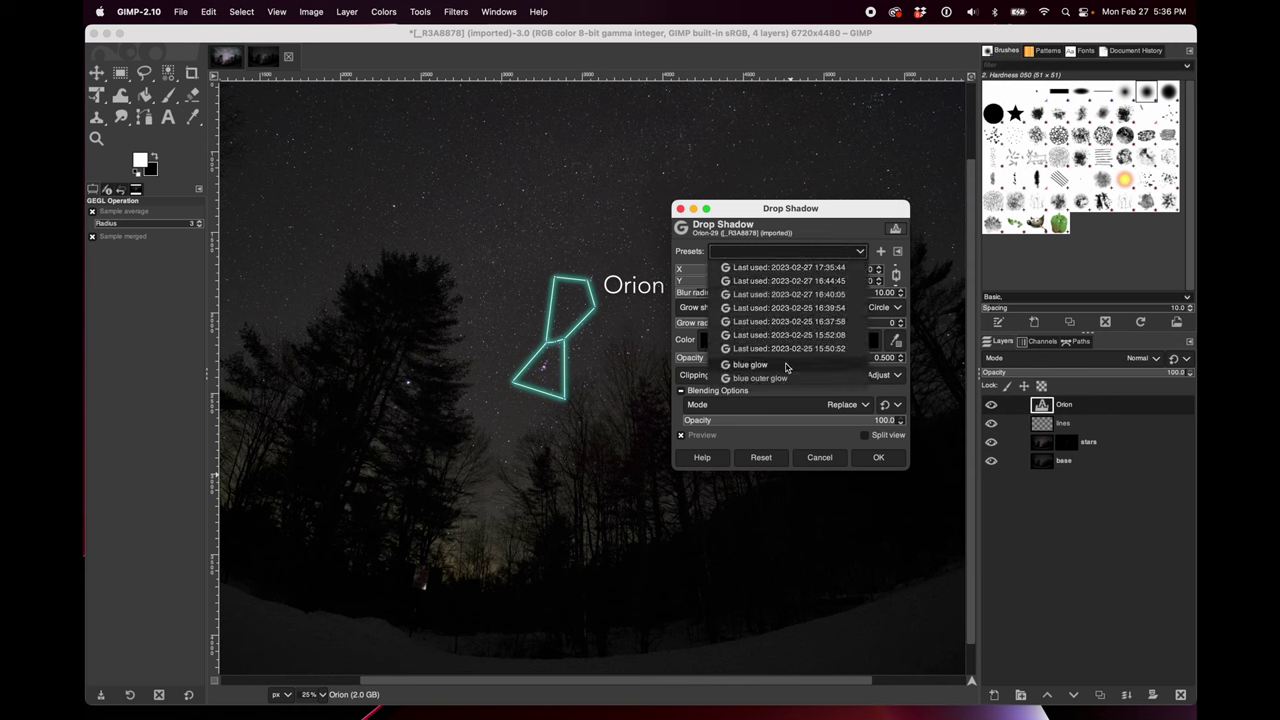
{"action": "left_click", "coordinate": [750, 365]}
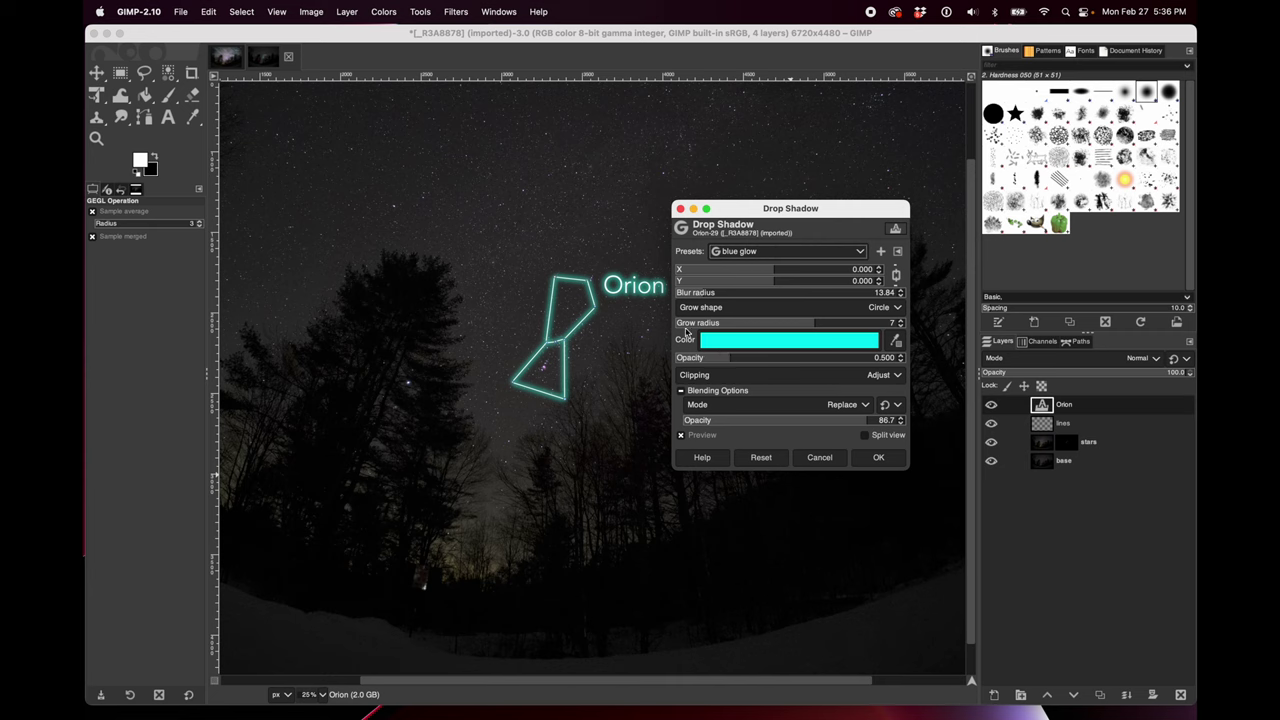
{"action": "left_click", "coordinate": [877, 458]}
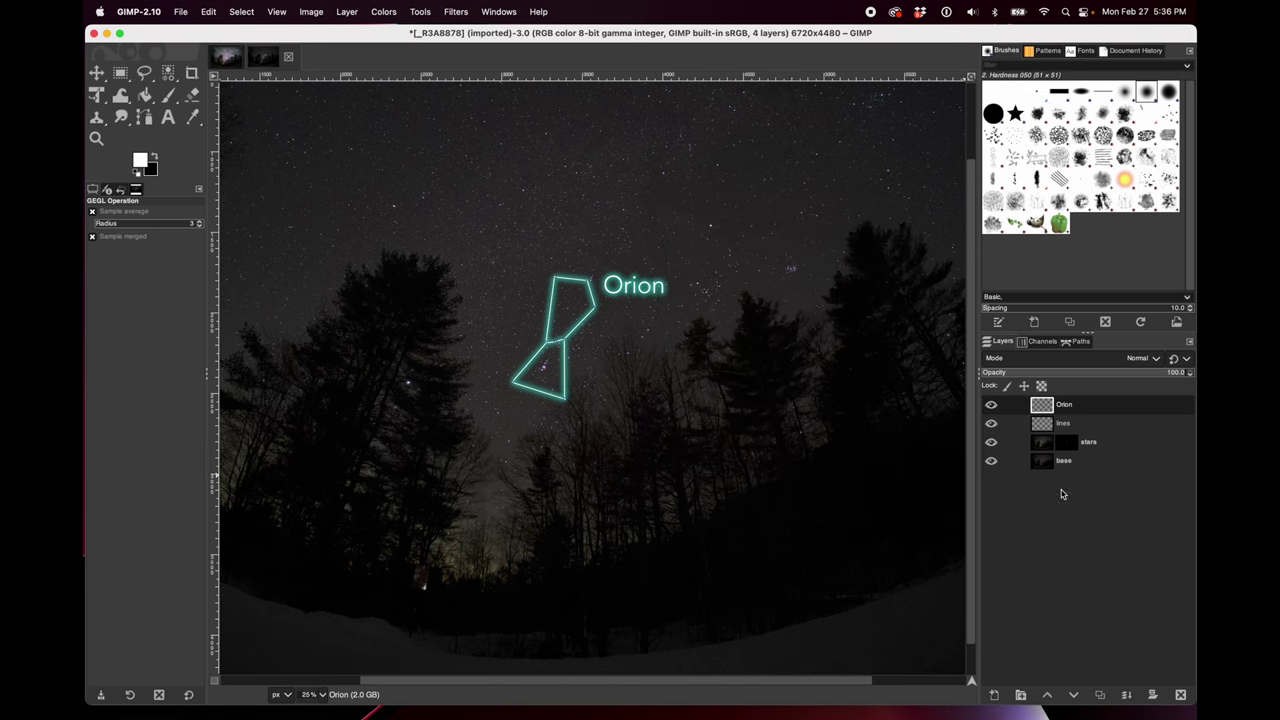
Export the finished image to the Desktop as constellation-orion.jpg
{"action": "key", "text": "minus"}
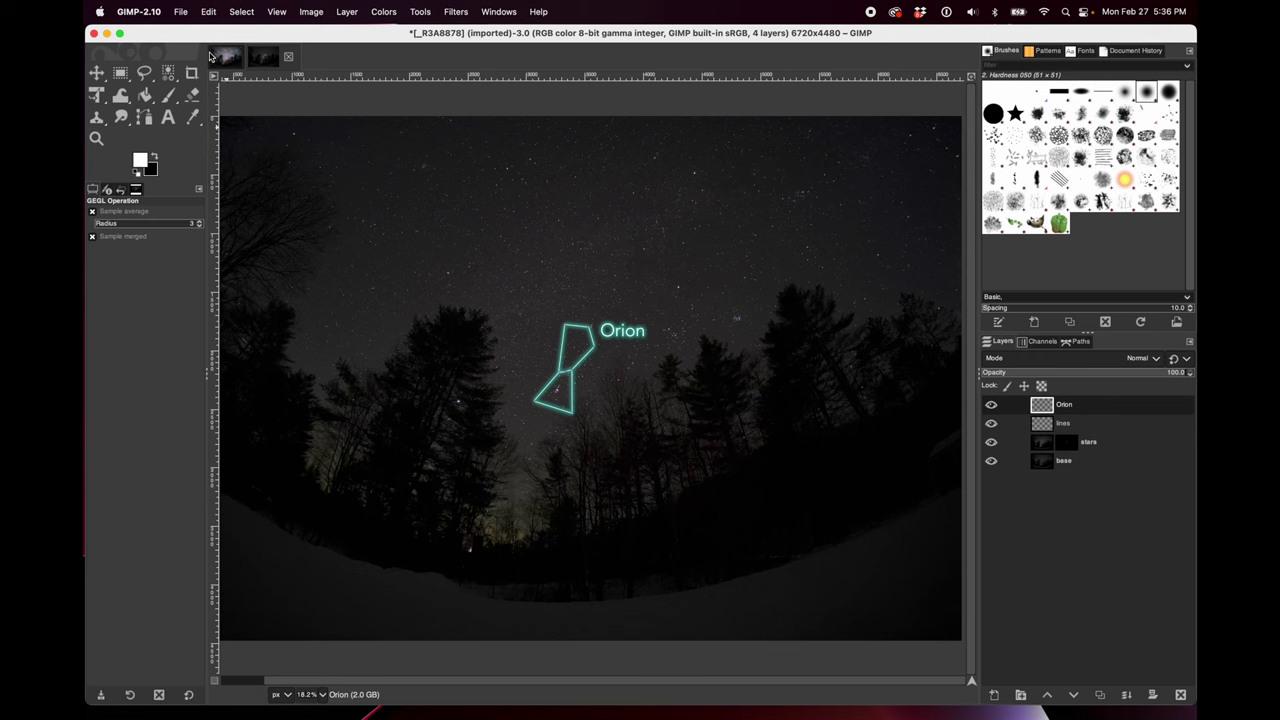
{"action": "left_click", "coordinate": [165, 10]}
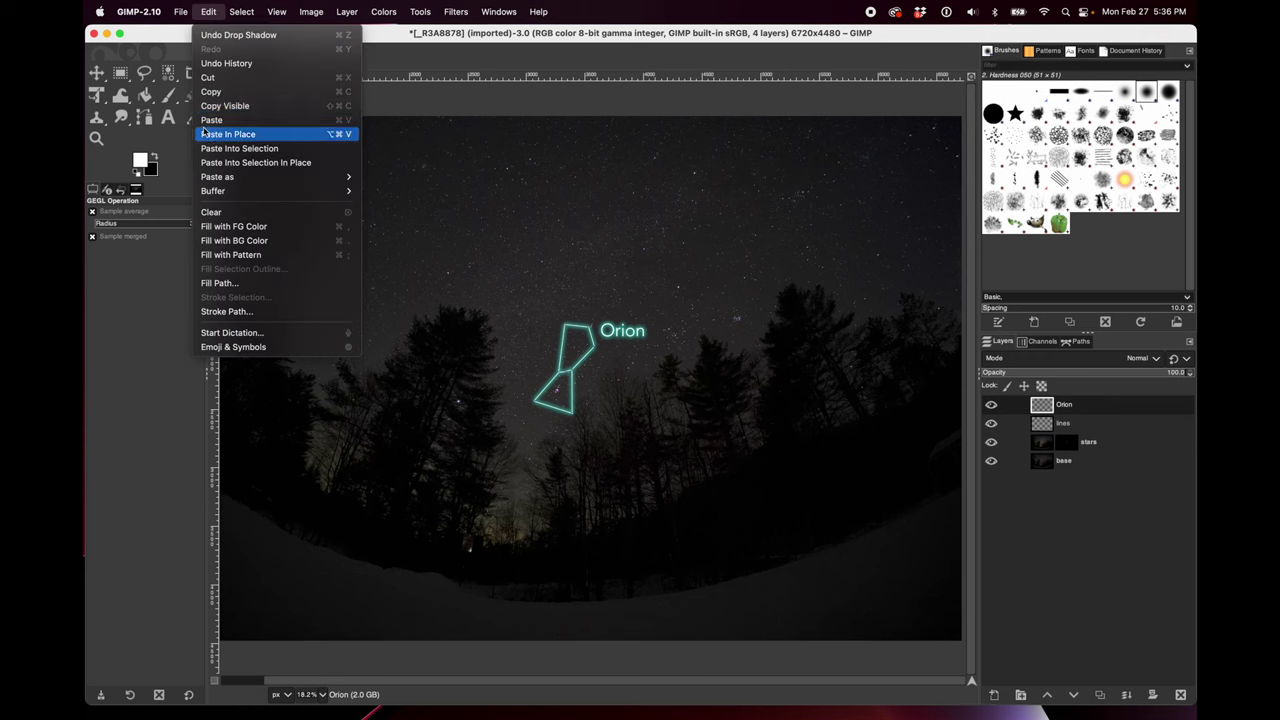
{"action": "mouse_move", "coordinate": [180, 11]}
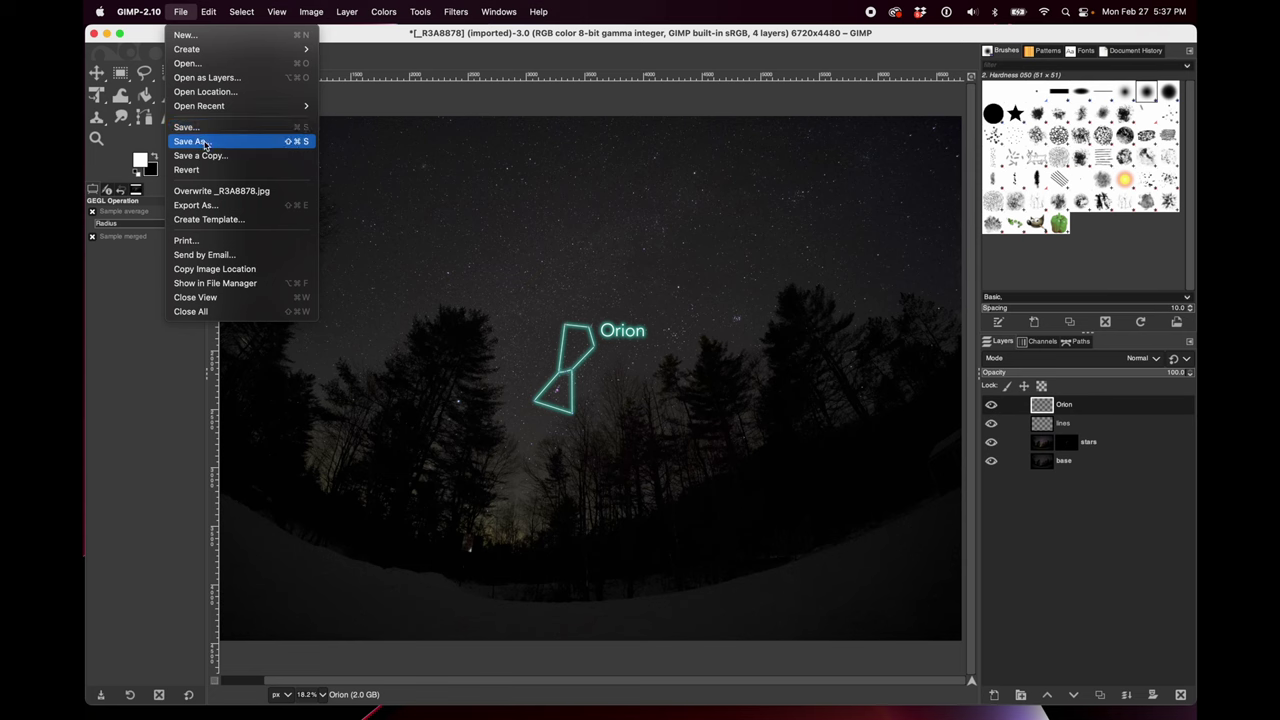
{"action": "left_click", "coordinate": [205, 204]}
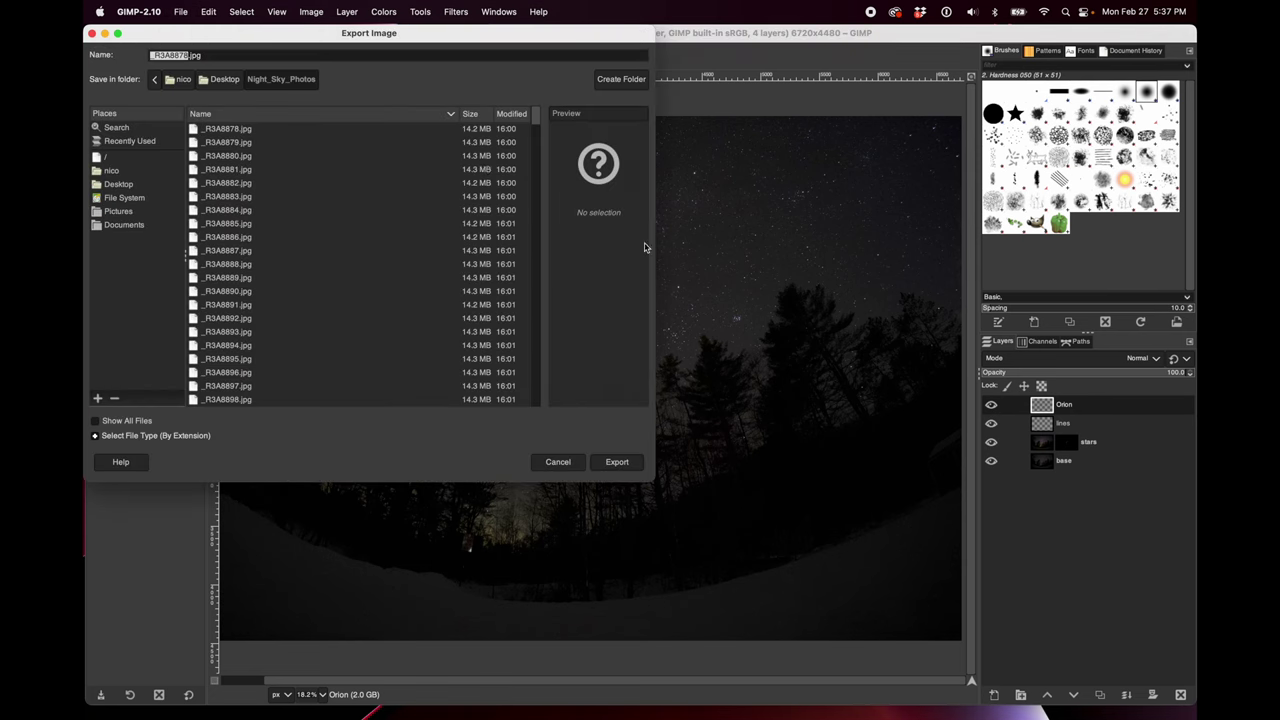
{"action": "left_click", "coordinate": [118, 184]}
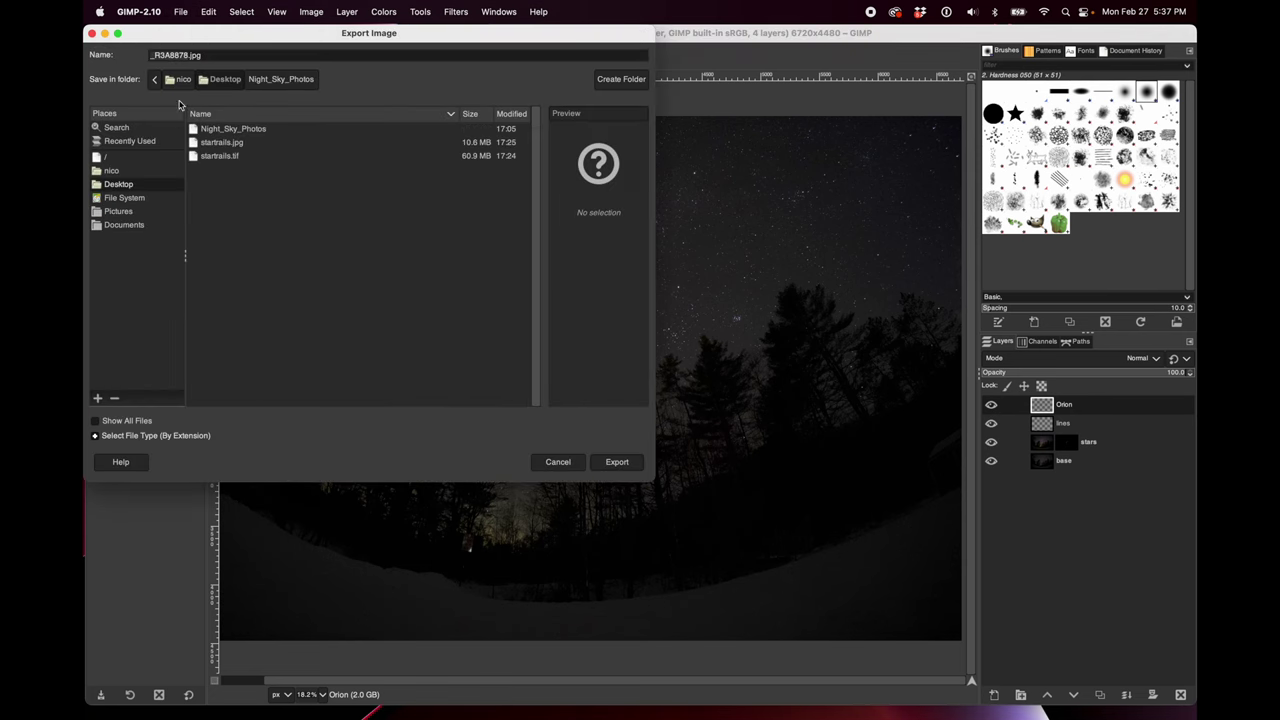
{"action": "left_click", "coordinate": [185, 55]}
{"action": "key", "text": "BackSpace"}
{"action": "key", "text": "BackSpace"}
{"action": "key", "text": "BackSpace"}
{"action": "key", "text": "BackSpace"}
{"action": "key", "text": "BackSpace"}
{"action": "key", "text": "BackSpace"}
{"action": "key", "text": "BackSpace"}
{"action": "key", "text": "BackSpace"}
{"action": "type", "text": "donstellation"}
{"action": "left_click", "coordinate": [639, 463]}
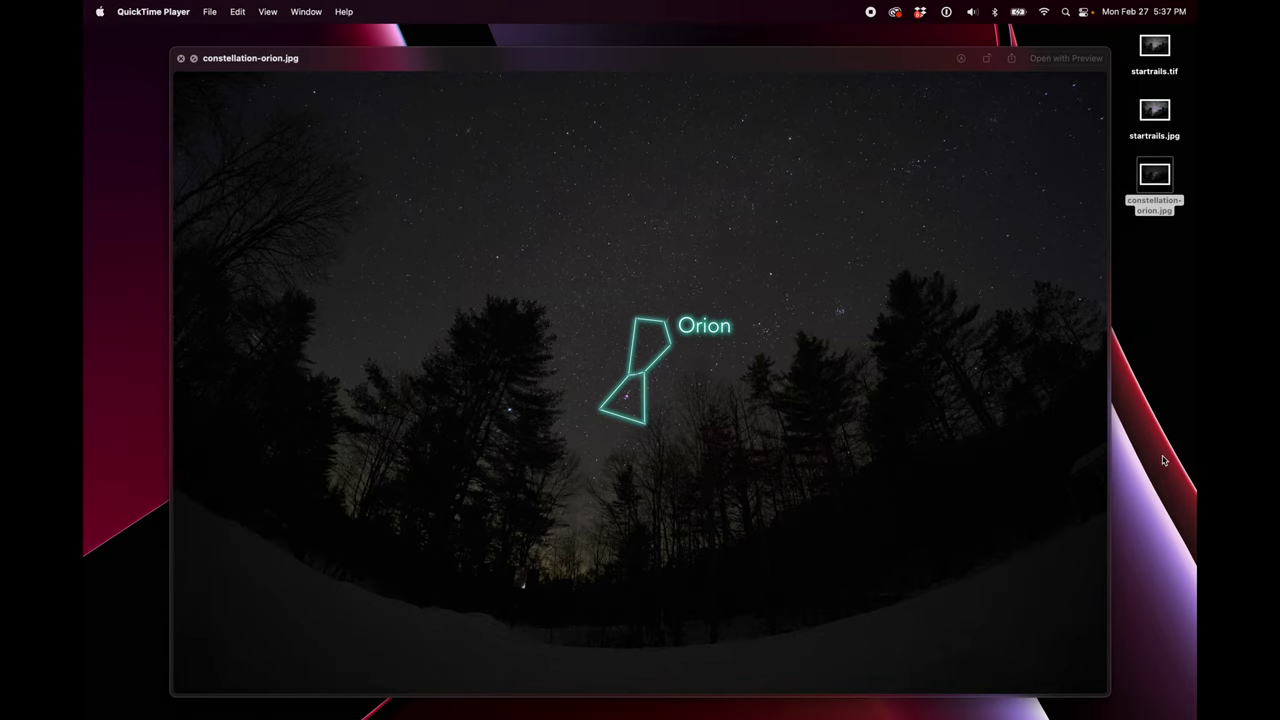
Close the exported image's preview, and switch to StarStaX to select the first input image, _R3A8878.jpg
{"action": "key", "text": "space"}
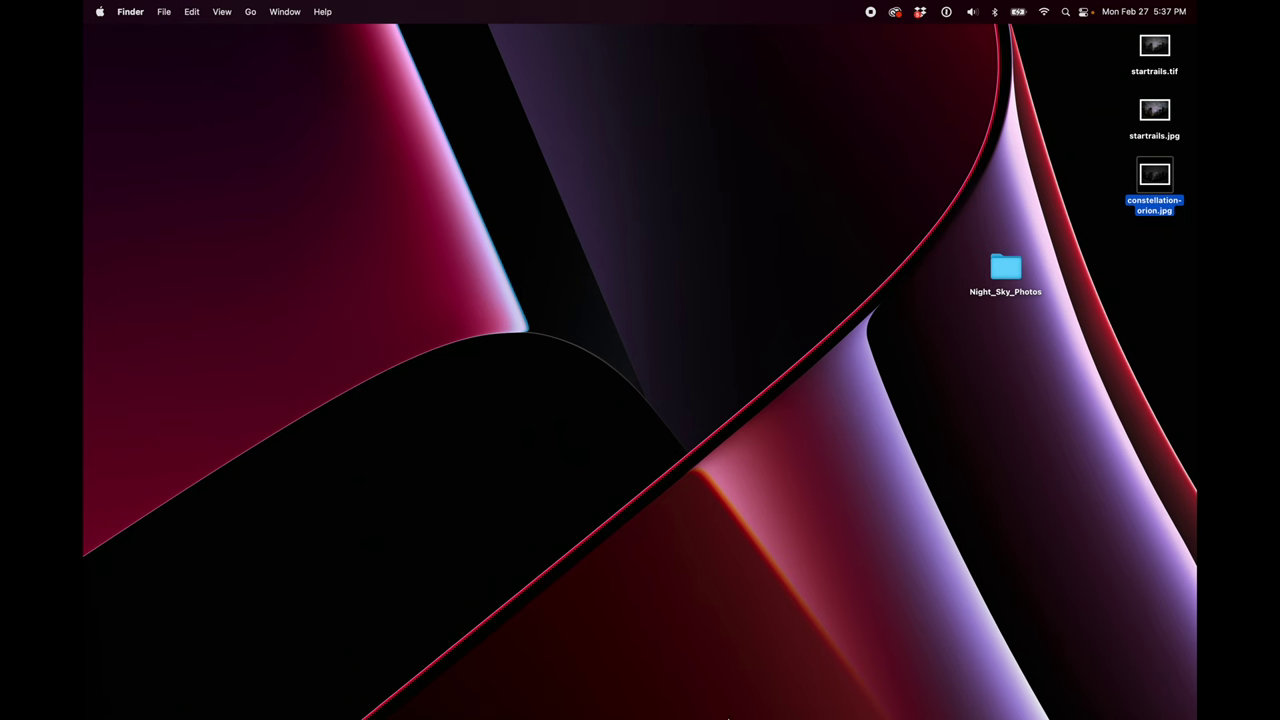
{"action": "mouse_move", "coordinate": [728, 716]}
{"action": "left_click", "coordinate": [652, 700]}
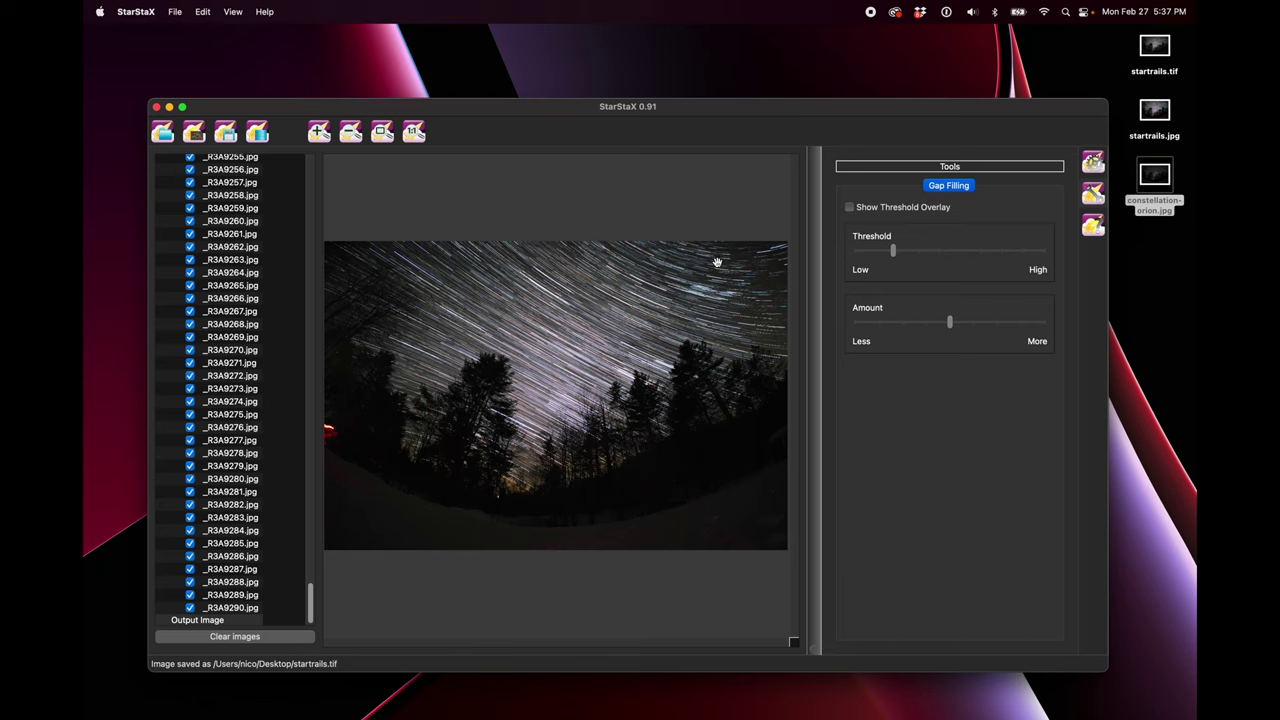
{"action": "left_click_drag", "start_coordinate": [307, 605], "coordinate": [310, 172]}
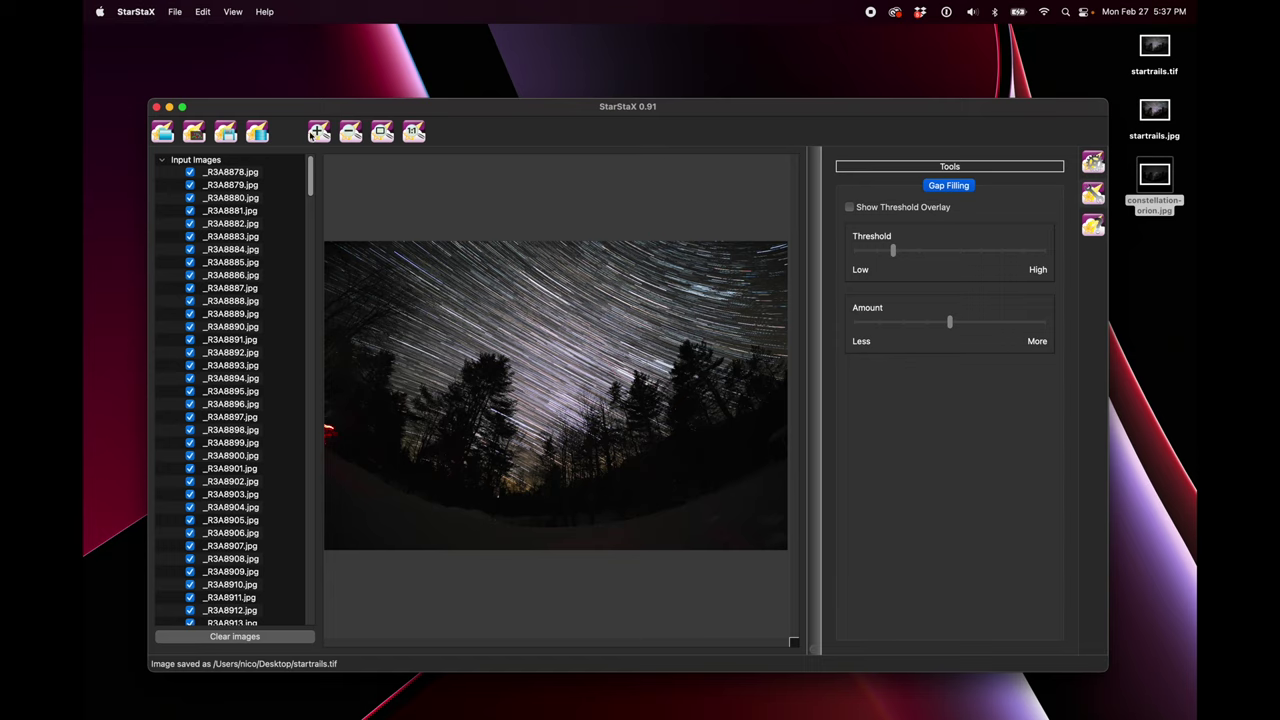
{"action": "left_click", "coordinate": [232, 174]}
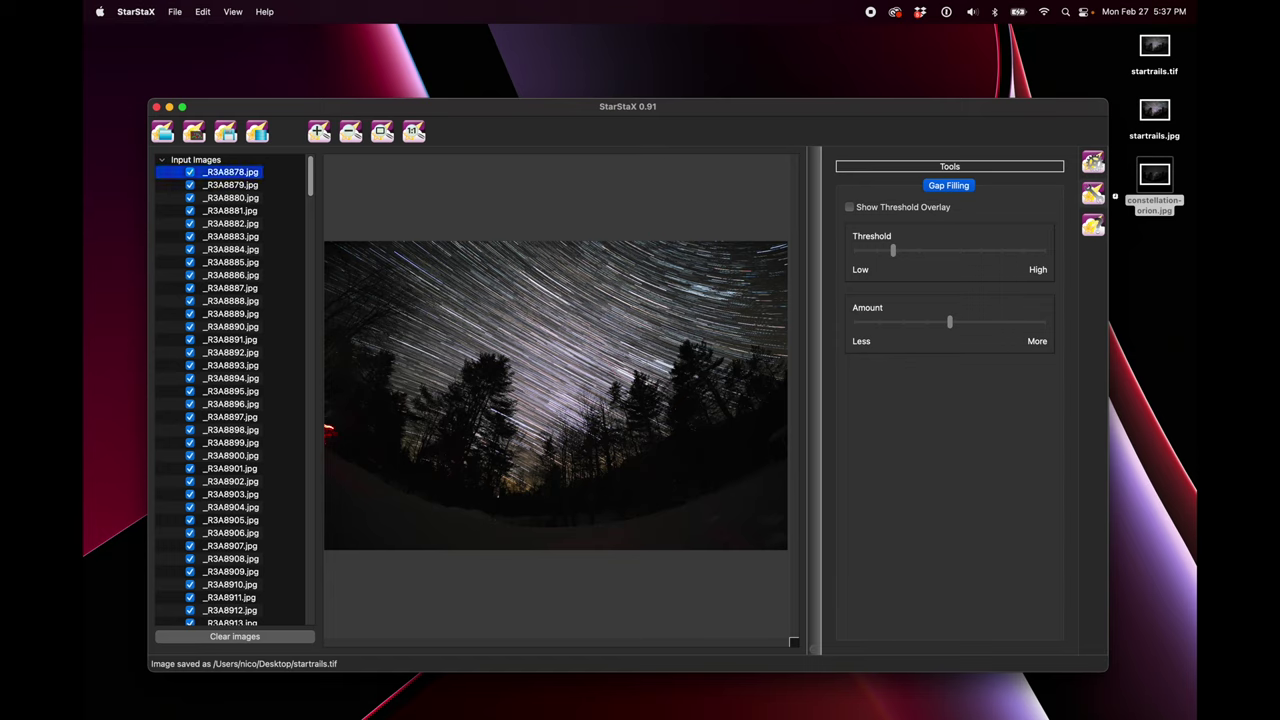